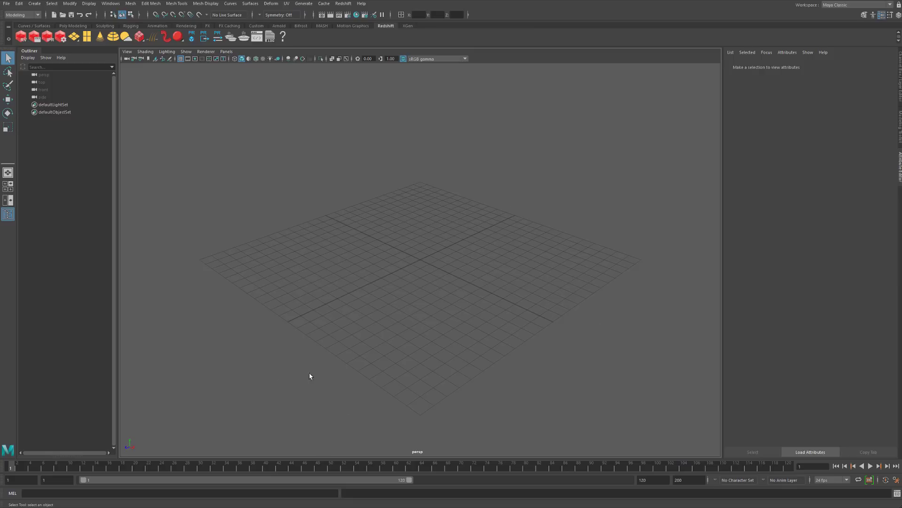
{"action": "left_click_drag", "start_coordinate": [280, 381], "coordinate": [566, 204]}
{"action": "left_click_drag", "start_coordinate": [567, 203], "coordinate": [262, 387]}
{"action": "left_click_drag", "start_coordinate": [268, 192], "coordinate": [583, 382]}
{"action": "left_click_drag", "start_coordinate": [260, 188], "coordinate": [437, 224]}
Import the Nuke.ma example from the Content Browser's Fluid Examples Explosions folder into the scene, then close the browser
{"action": "left_click", "coordinate": [111, 4]}
{"action": "mouse_move", "coordinate": [161, 68]}
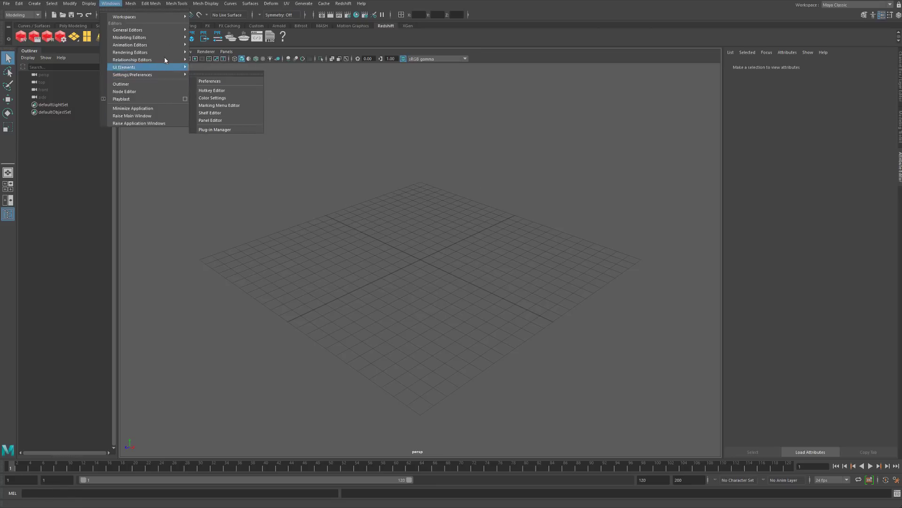
{"action": "mouse_move", "coordinate": [175, 33]}
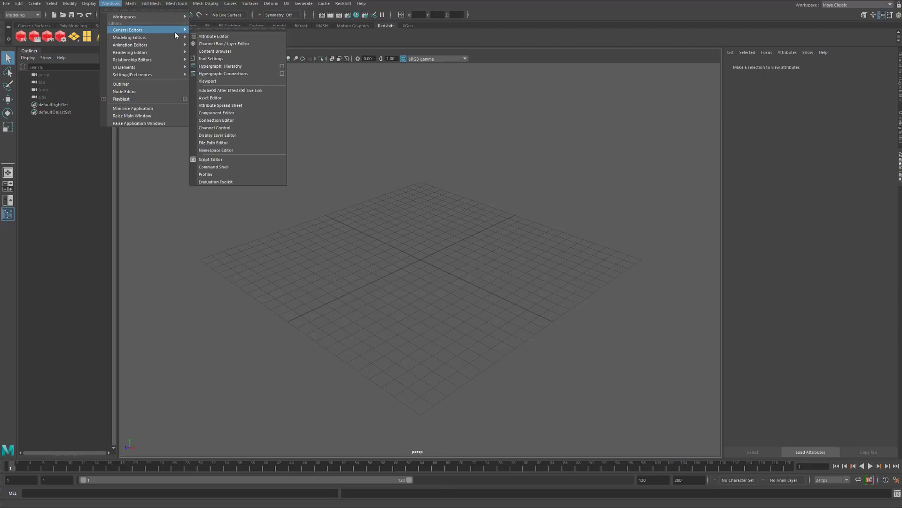
{"action": "left_click", "coordinate": [215, 51]}
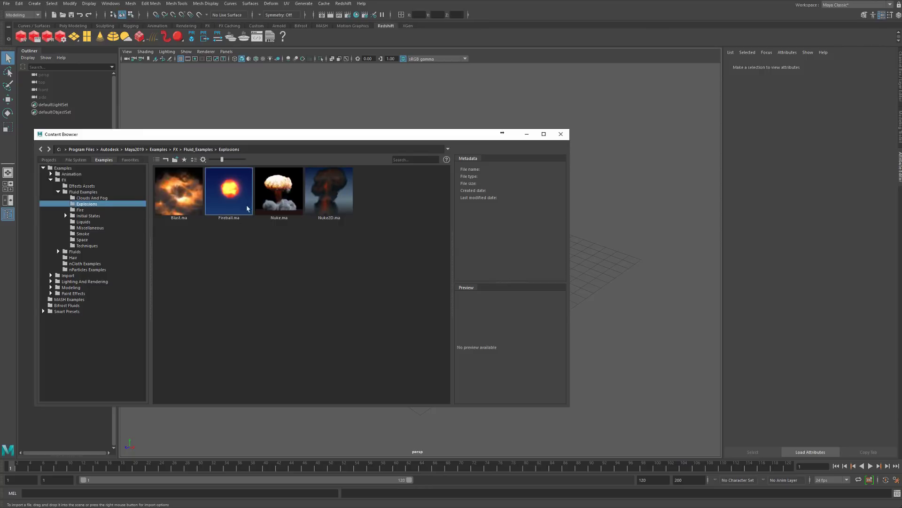
{"action": "left_click_drag", "start_coordinate": [302, 135], "coordinate": [523, 120]}
{"action": "left_click_drag", "start_coordinate": [500, 175], "coordinate": [185, 262]}
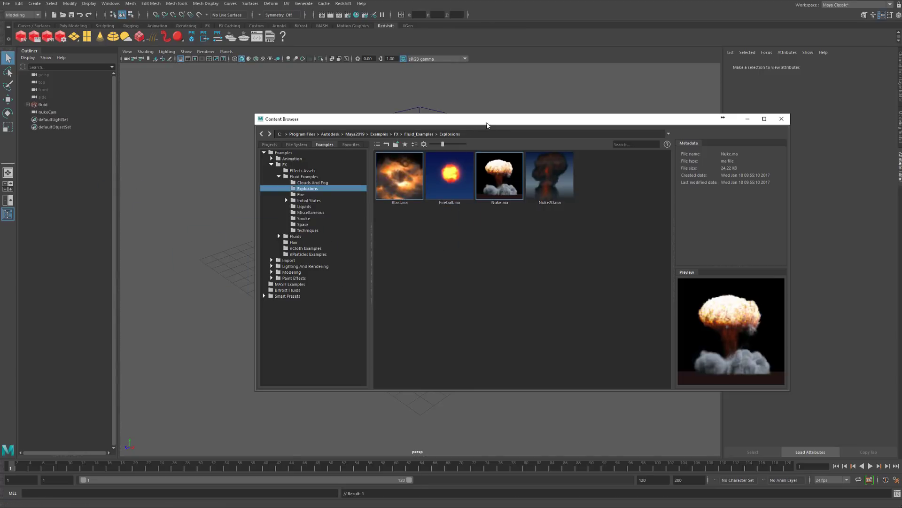
{"action": "left_click_drag", "start_coordinate": [487, 122], "coordinate": [0, 273]}
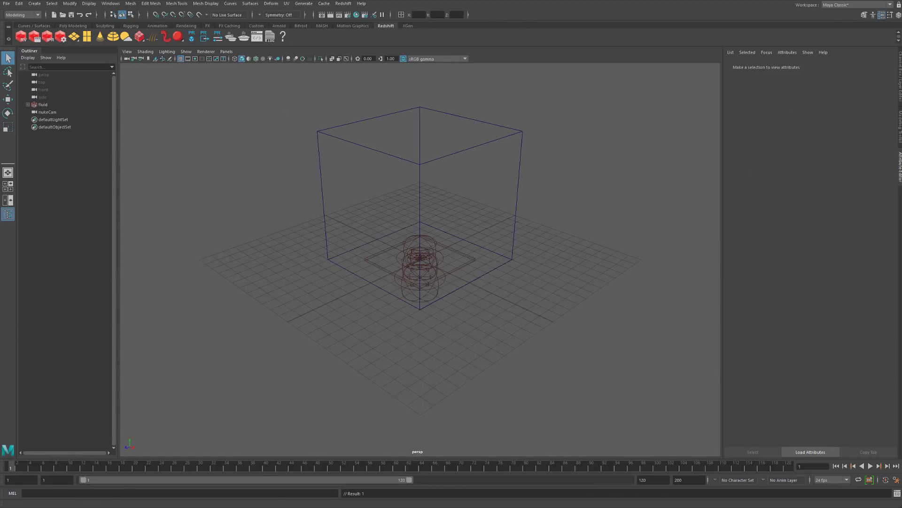
{"action": "left_click_drag", "start_coordinate": [0, 198], "coordinate": [301, 132]}
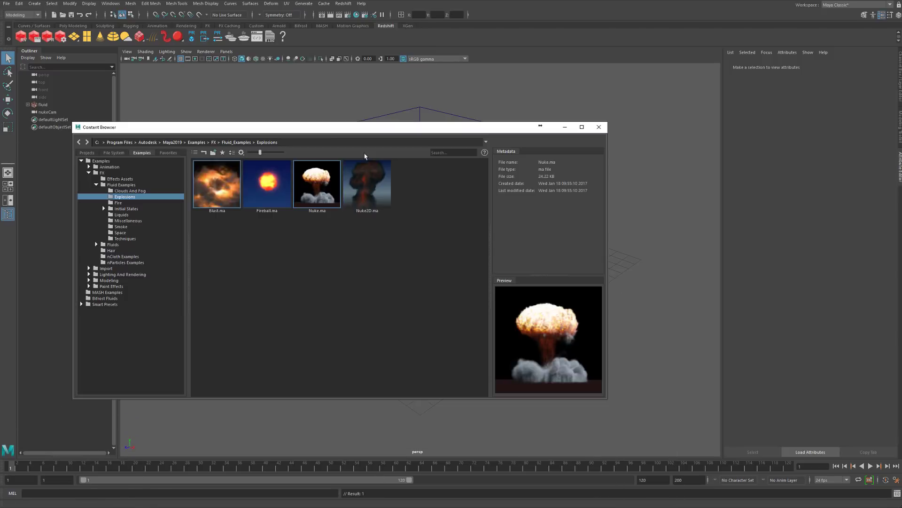
{"action": "left_click", "coordinate": [604, 128]}
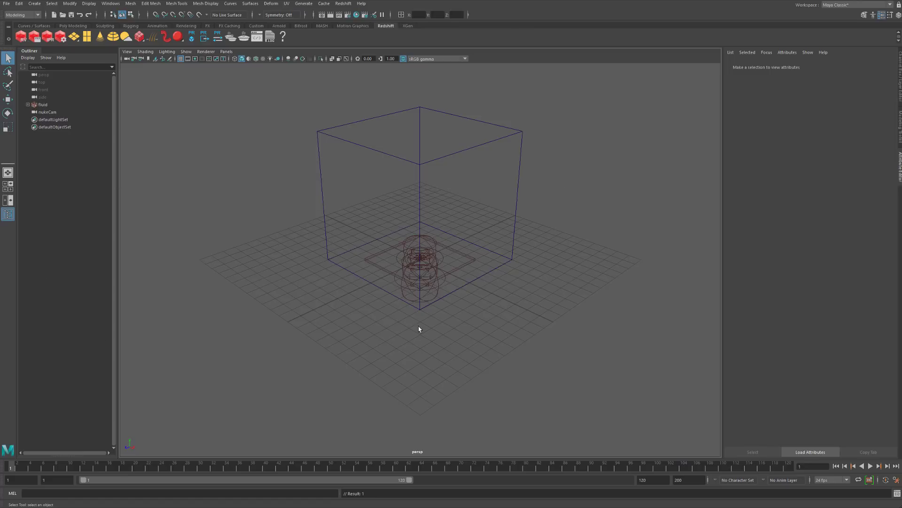
Select the imported fluid container and set its Base Resolution to 120
{"action": "left_click_drag", "start_coordinate": [435, 302], "coordinate": [374, 326], "text": "alt"}
{"action": "left_click_drag", "start_coordinate": [461, 228], "coordinate": [450, 236]}
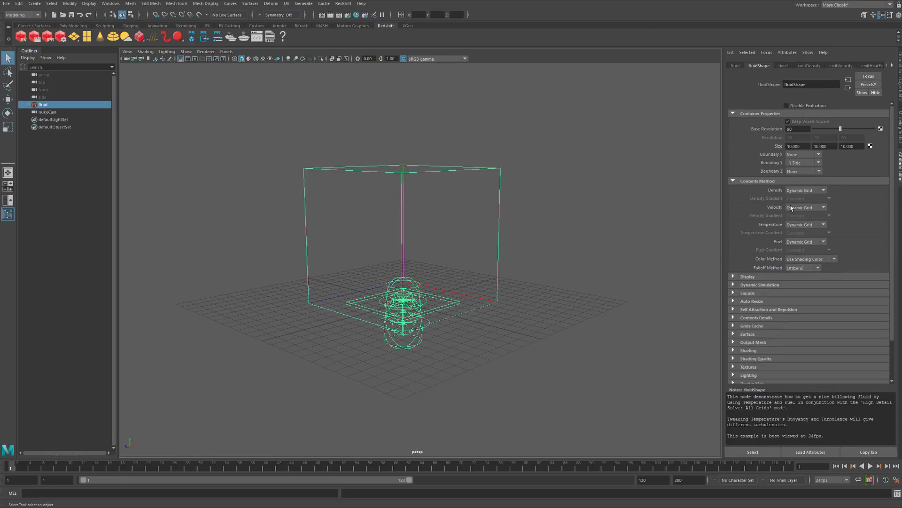
{"action": "left_click", "coordinate": [798, 129]}
{"action": "type", "text": "120"}
{"action": "key", "text": "Return"}
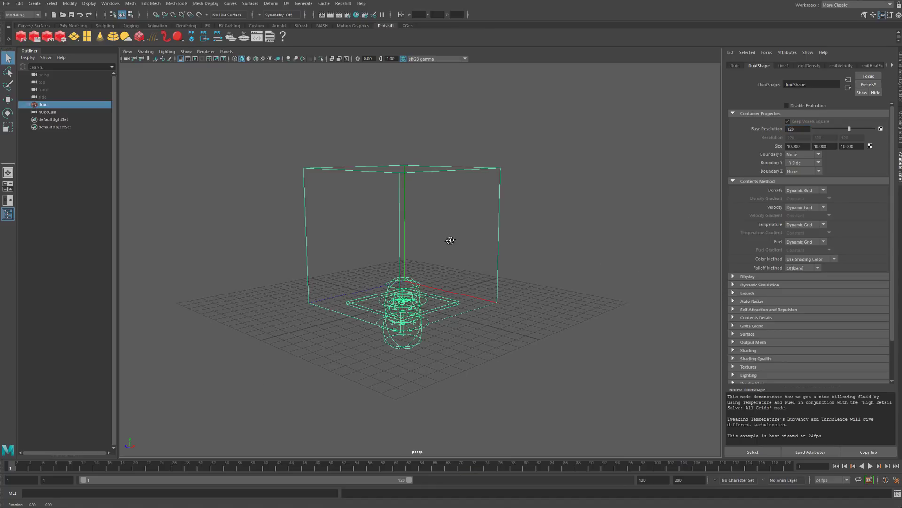
Play the fluid simulation and stop it at frame 23
{"action": "left_click_drag", "start_coordinate": [447, 239], "coordinate": [480, 256], "text": "alt"}
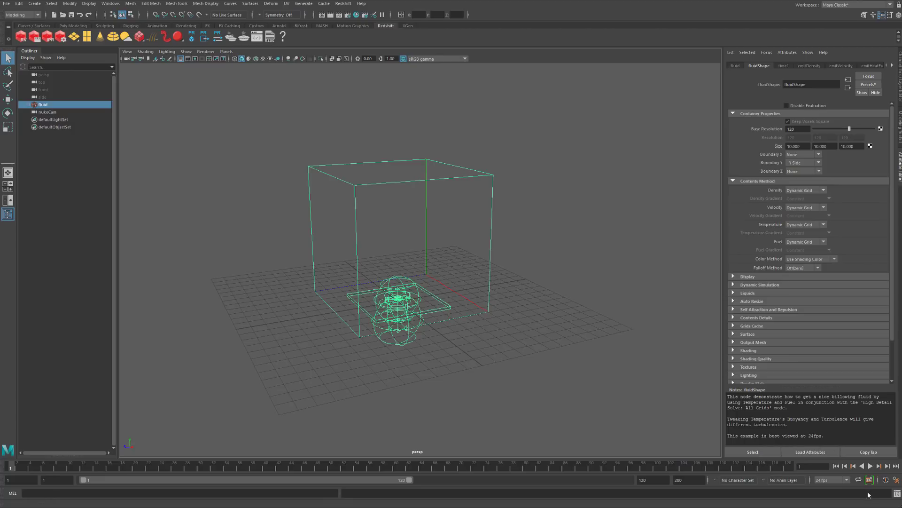
{"action": "left_click", "coordinate": [871, 466]}
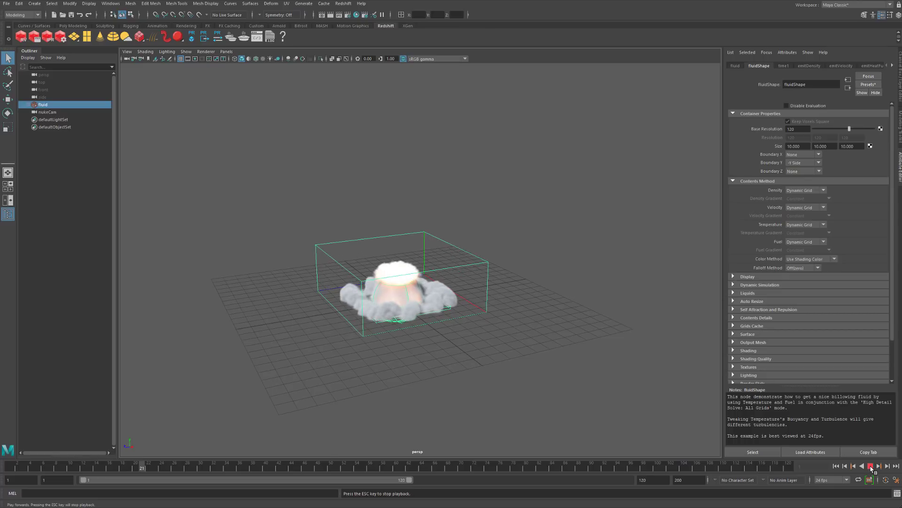
{"action": "left_click", "coordinate": [871, 466]}
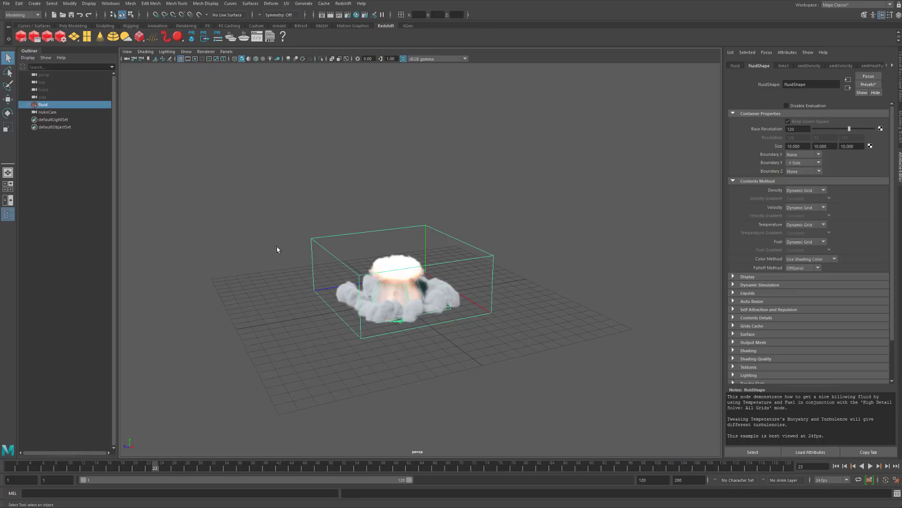
Examine the simulated explosion up close and the fluid's available Color Method options
{"action": "right_click_drag", "start_coordinate": [277, 248], "coordinate": [447, 286], "text": "alt"}
{"action": "mouse_move", "coordinate": [447, 286]}
{"action": "left_mouse_down", "text": "alt"}
{"action": "mouse_move", "coordinate": [465, 285]}
{"action": "mouse_move", "coordinate": [423, 300]}
{"action": "mouse_move", "coordinate": [540, 309]}
{"action": "mouse_move", "coordinate": [495, 309]}
{"action": "mouse_move", "coordinate": [463, 328]}
{"action": "mouse_move", "coordinate": [488, 318]}
{"action": "mouse_move", "coordinate": [437, 306]}
{"action": "mouse_move", "coordinate": [464, 288]}
{"action": "left_mouse_up", "text": "alt"}
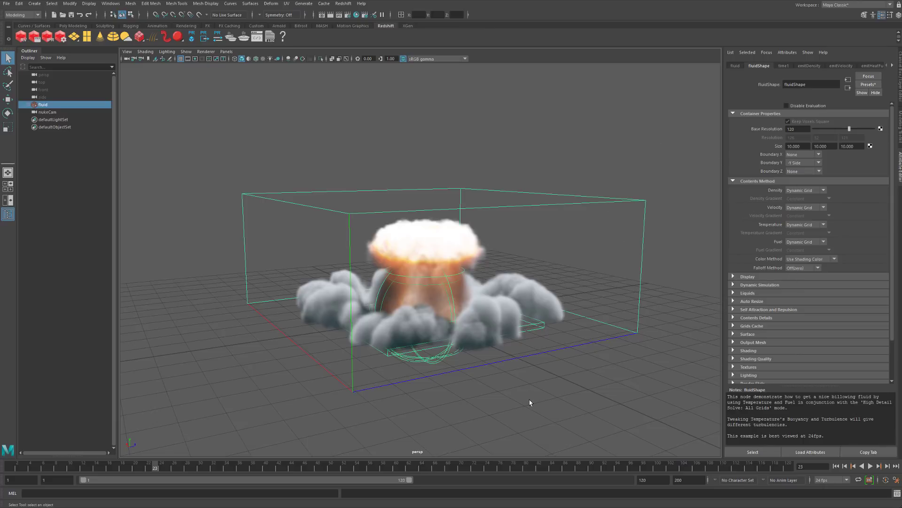
{"action": "left_click", "coordinate": [835, 259]}
{"action": "left_click", "coordinate": [843, 302]}
{"action": "middle_click_drag", "start_coordinate": [624, 329], "coordinate": [569, 329], "text": "alt"}
{"action": "left_click_drag", "start_coordinate": [562, 329], "coordinate": [568, 326], "text": "alt"}
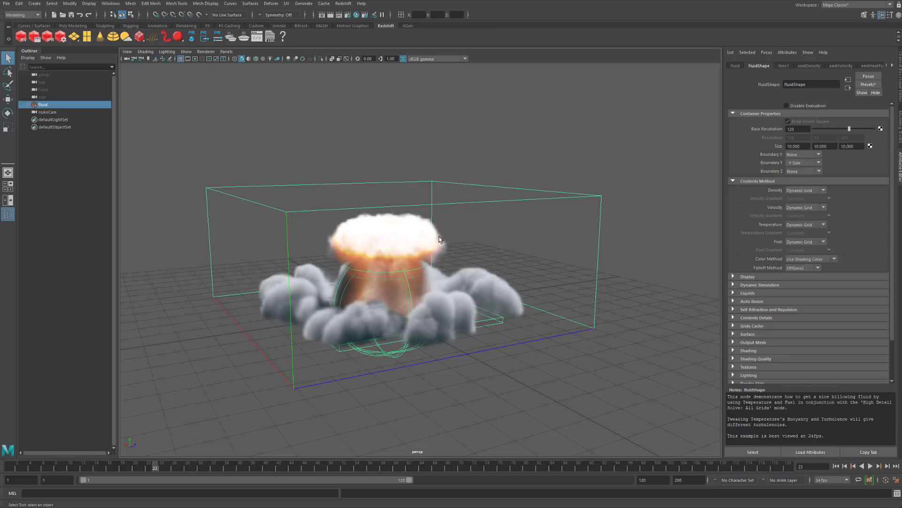
{"action": "left_click_drag", "start_coordinate": [425, 211], "coordinate": [451, 221], "text": "alt"}
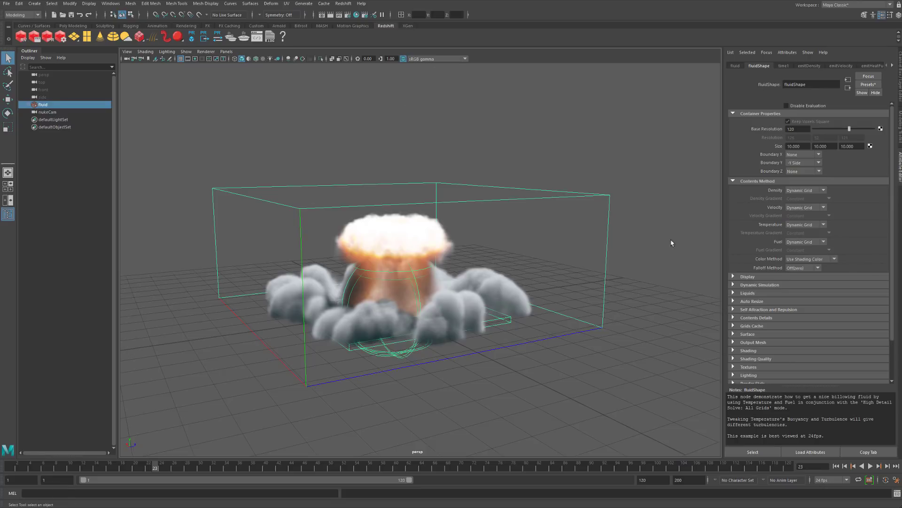
Create a Redshift area light and raise it straight up above the explosion
{"action": "left_click", "coordinate": [161, 307]}
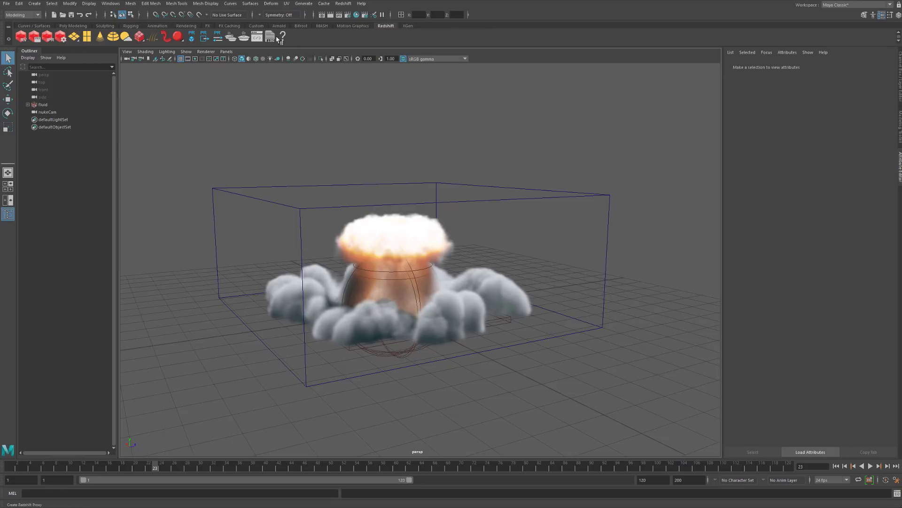
{"action": "right_click", "coordinate": [76, 37]}
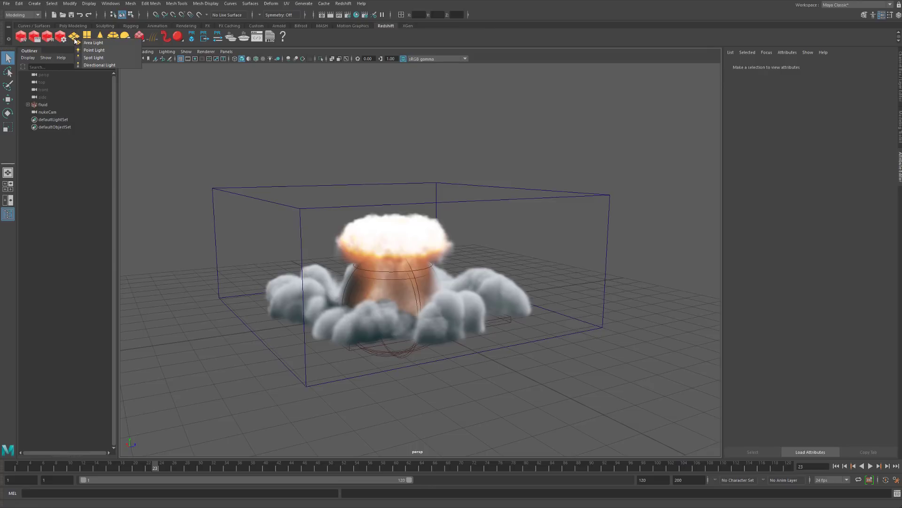
{"action": "left_click", "coordinate": [96, 43]}
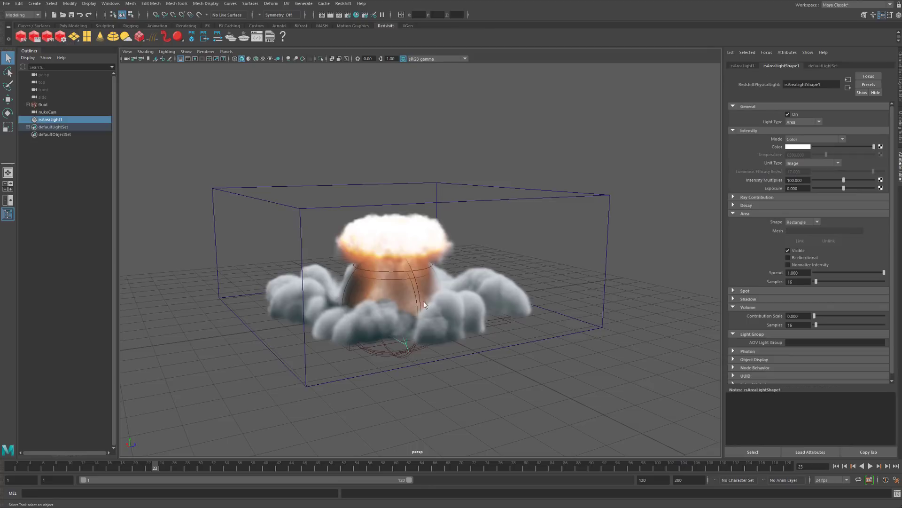
{"action": "key", "text": "w"}
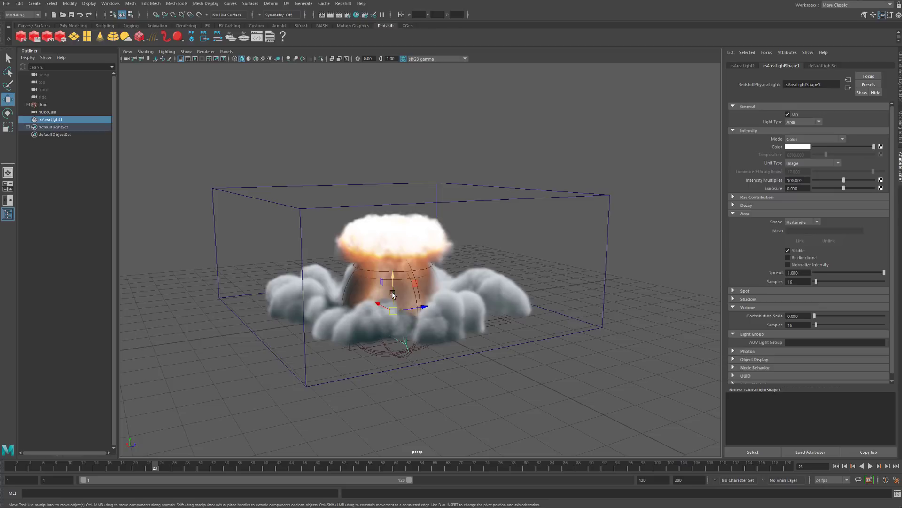
{"action": "left_click_drag", "start_coordinate": [398, 269], "coordinate": [383, 108]}
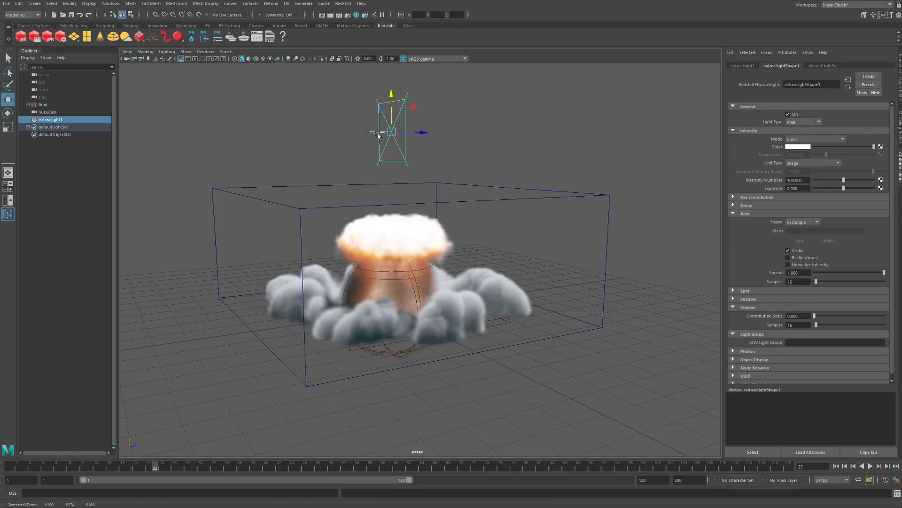
Move the area light out to one side above the fluid container and rotate it toward the explosion
{"action": "left_click_drag", "start_coordinate": [323, 174], "coordinate": [410, 79], "text": "alt"}
{"action": "left_click_drag", "start_coordinate": [451, 188], "coordinate": [501, 245], "text": "alt"}
{"action": "left_click_drag", "start_coordinate": [550, 199], "coordinate": [618, 172]}
{"action": "key", "text": "e"}
{"action": "left_click_drag", "start_coordinate": [447, 282], "coordinate": [418, 316], "text": "alt"}
{"action": "middle_click_drag", "start_coordinate": [419, 316], "coordinate": [489, 271], "text": "alt"}
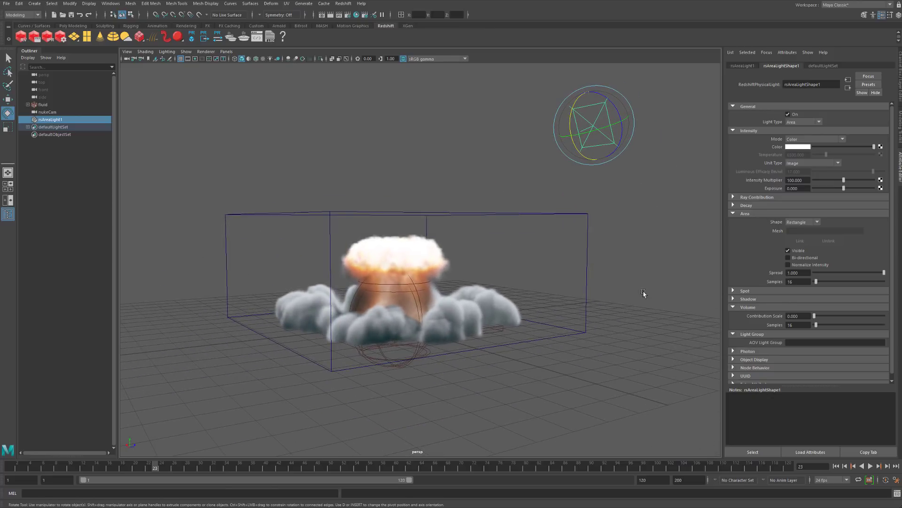
Create a polygon plane under the explosion and scale it up into a large ground surface
{"action": "left_click", "coordinate": [66, 25]}
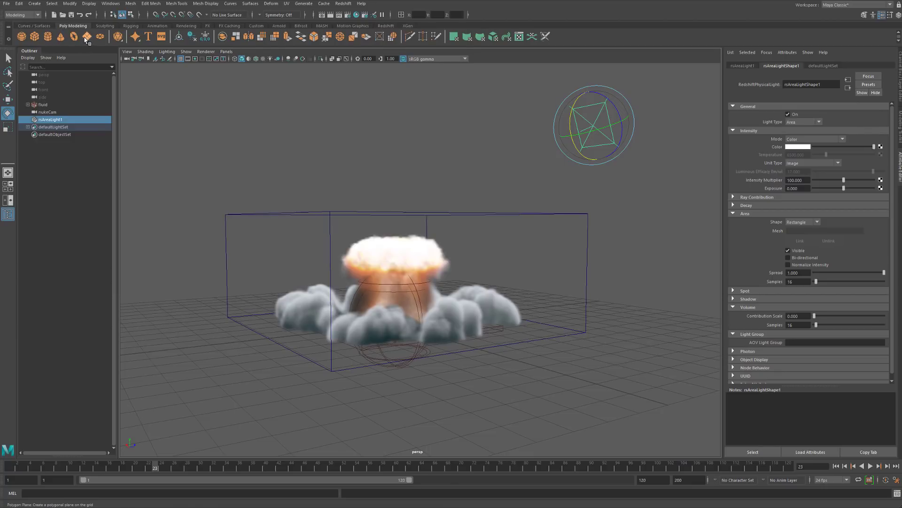
{"action": "left_click", "coordinate": [87, 36]}
{"action": "key", "text": "r"}
{"action": "left_click_drag", "start_coordinate": [393, 324], "coordinate": [416, 331]}
{"action": "left_click", "coordinate": [587, 141]}
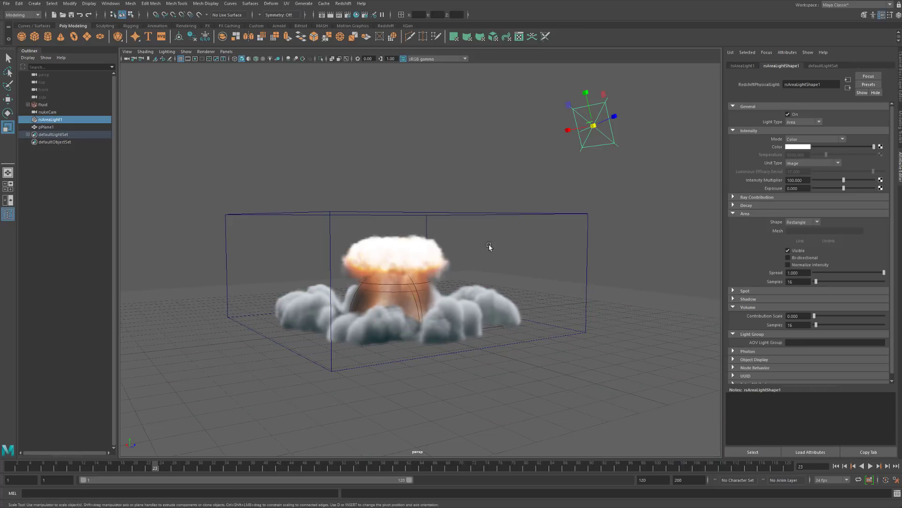
Assign a new RedshiftMaterial to the ground plane
{"action": "left_click", "coordinate": [664, 353]}
{"action": "right_click", "coordinate": [629, 312]}
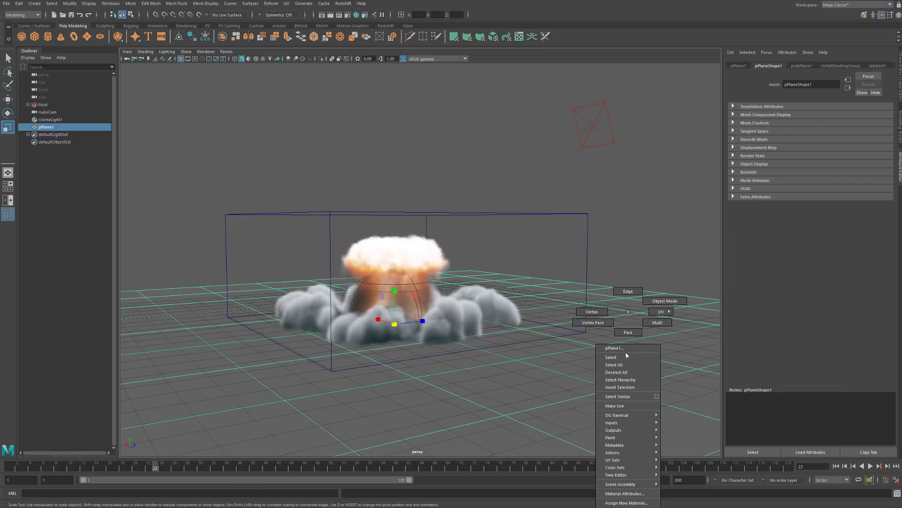
{"action": "left_click", "coordinate": [630, 502]}
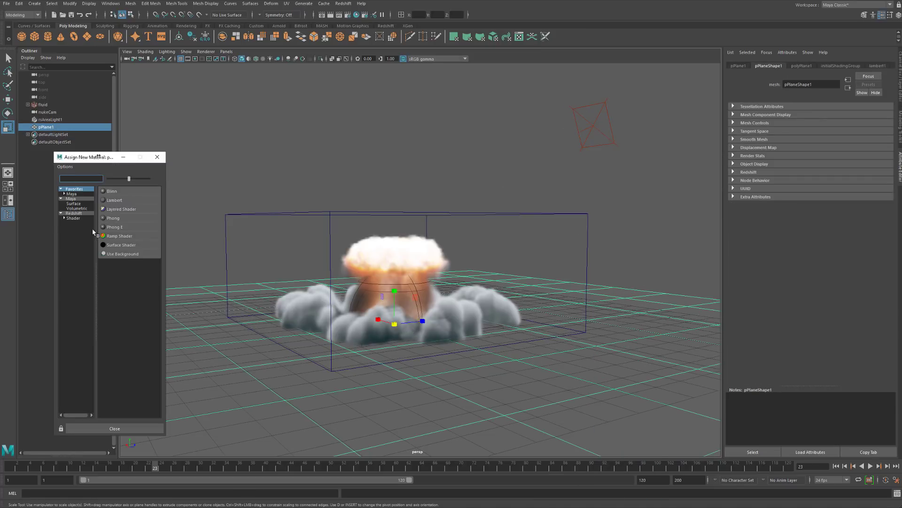
{"action": "left_click", "coordinate": [75, 210]}
{"action": "left_click", "coordinate": [71, 214]}
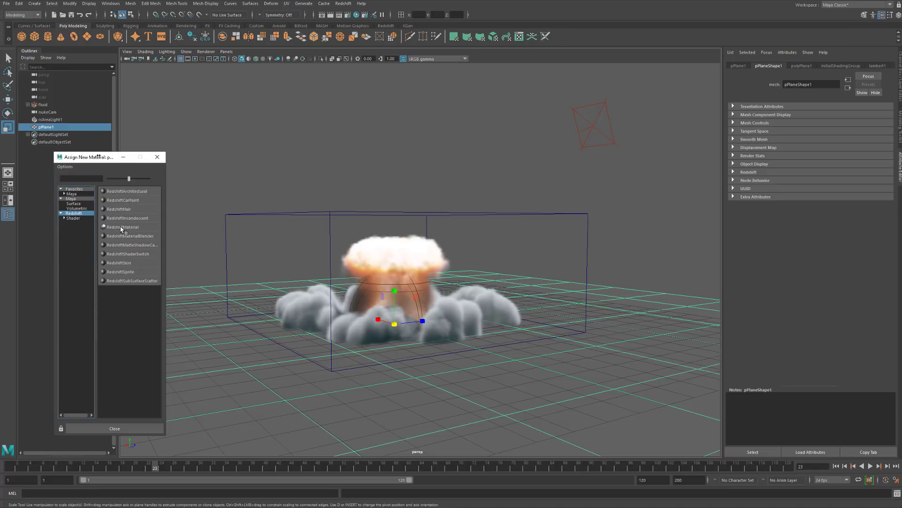
{"action": "left_click", "coordinate": [121, 227]}
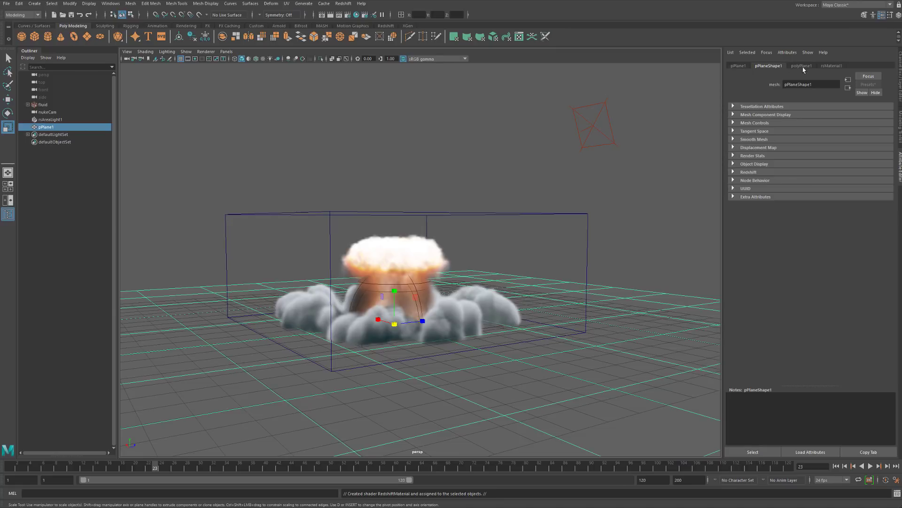
Set the ground material's reflection roughness to 0.4 and darken its diffuse color to dark grey
{"action": "left_click", "coordinate": [833, 66]}
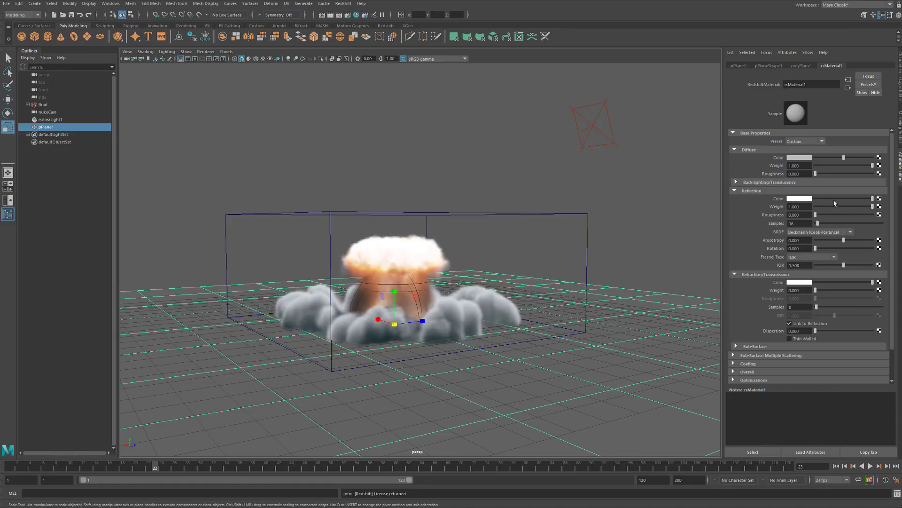
{"action": "left_click", "coordinate": [802, 67]}
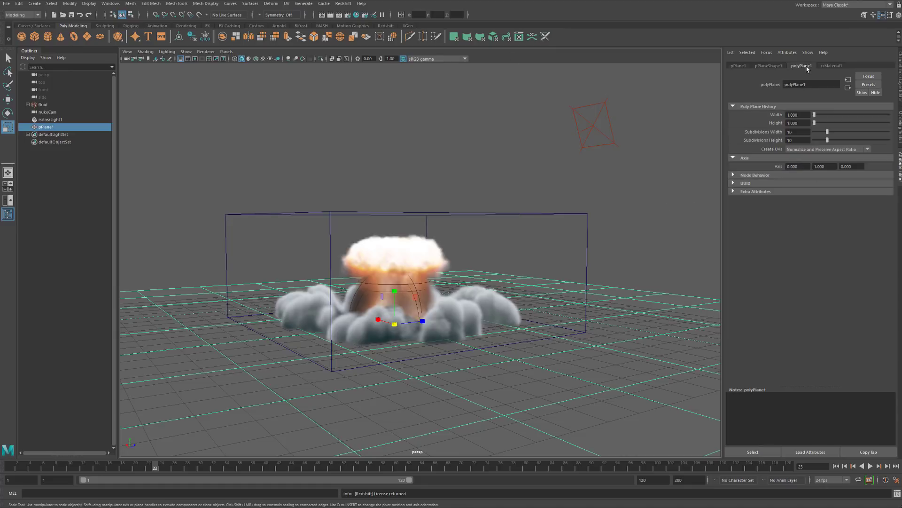
{"action": "left_click", "coordinate": [830, 66]}
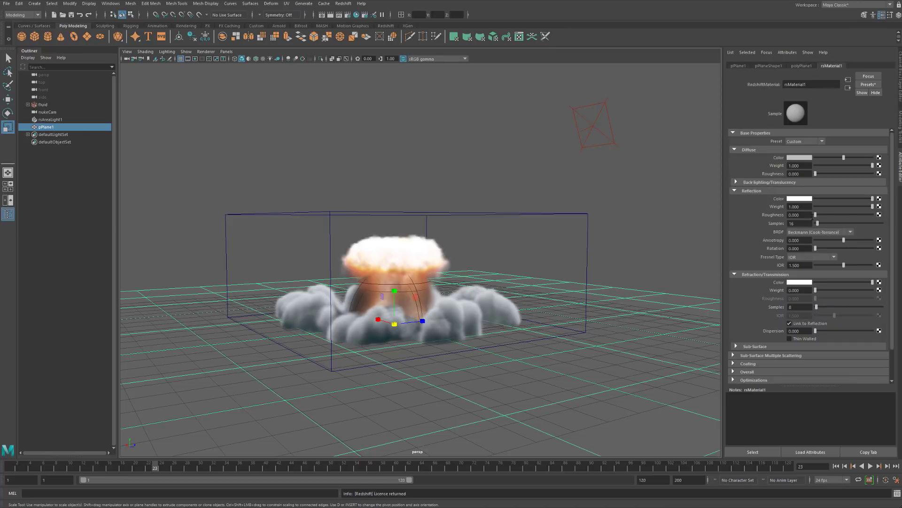
{"action": "double_click", "coordinate": [794, 215]}
{"action": "type", "text": "4"}
{"action": "key", "text": "Return"}
{"action": "left_click_drag", "start_coordinate": [839, 161], "coordinate": [825, 164]}
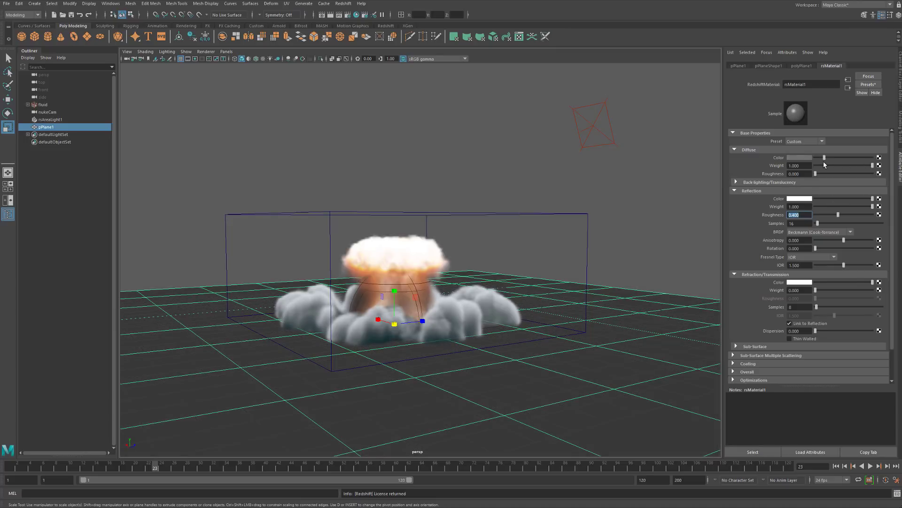
{"action": "left_click", "coordinate": [642, 224]}
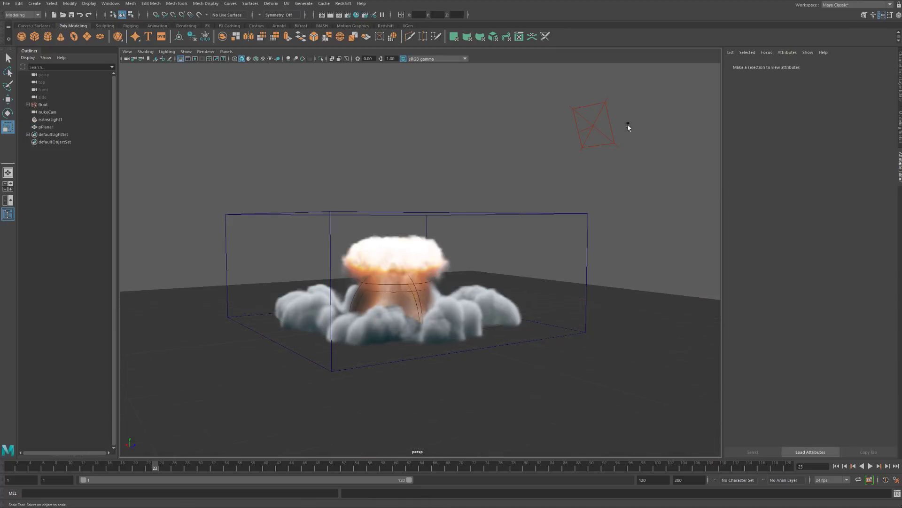
{"action": "left_click", "coordinate": [618, 128]}
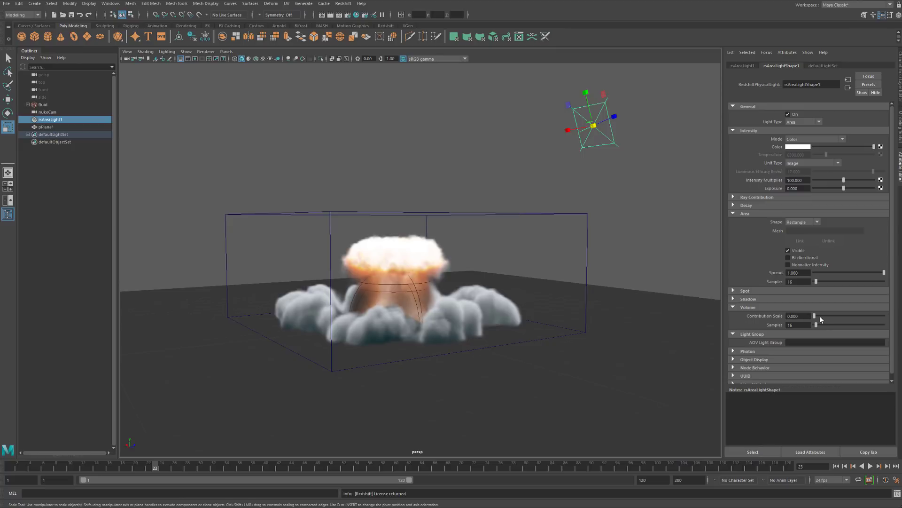
{"action": "left_click", "coordinate": [628, 208]}
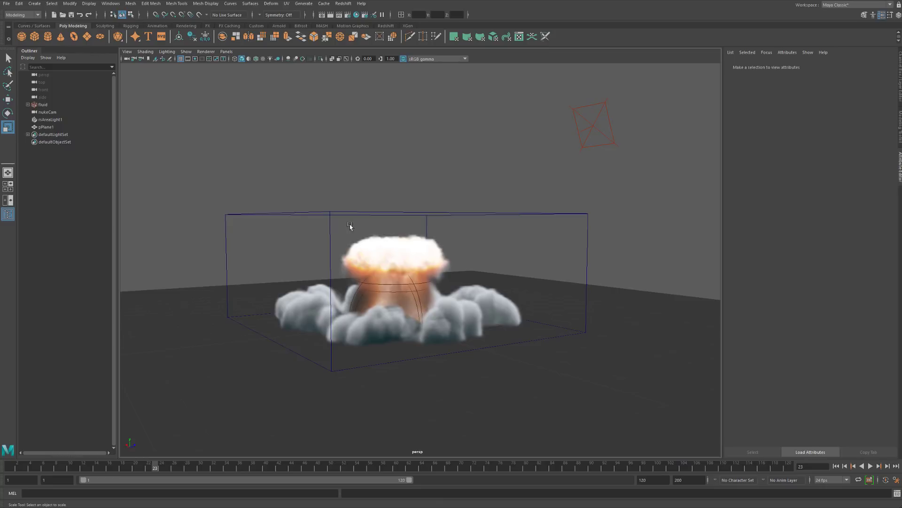
{"action": "mouse_move", "coordinate": [415, 189]}
{"action": "left_mouse_down", "text": "alt"}
{"action": "mouse_move", "coordinate": [439, 167]}
{"action": "mouse_move", "coordinate": [423, 193]}
{"action": "mouse_move", "coordinate": [427, 183]}
{"action": "mouse_move", "coordinate": [404, 183]}
{"action": "left_mouse_up", "text": "alt"}
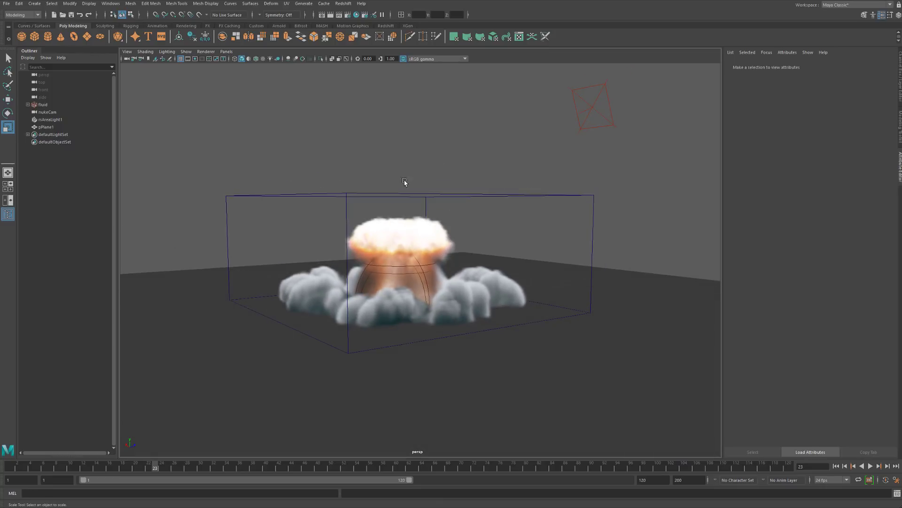
Delete the nukeCam camera from the scene
{"action": "left_click", "coordinate": [47, 112]}
{"action": "key", "text": "Delete"}
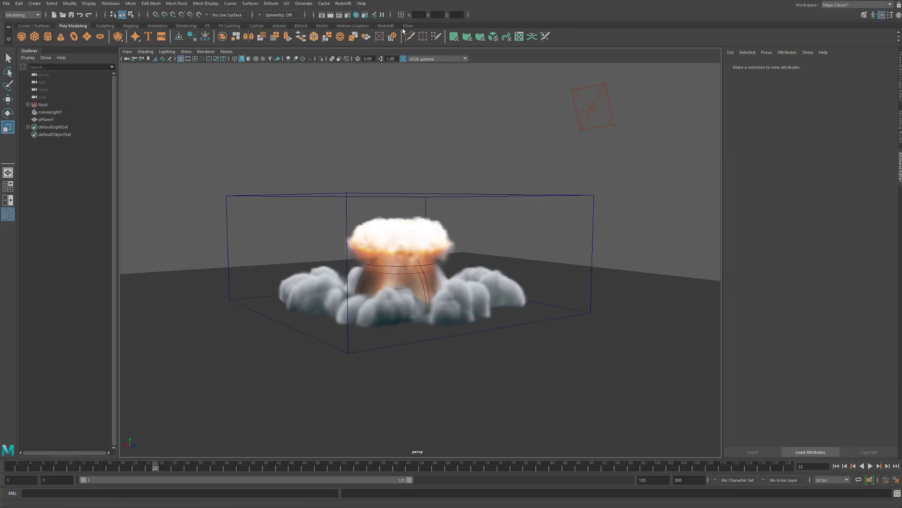
Preview the scene with an interactive render in the Redshift Render View, and stop and minimize it after checking the image
{"action": "left_click", "coordinate": [386, 26]}
{"action": "left_click", "coordinate": [22, 38]}
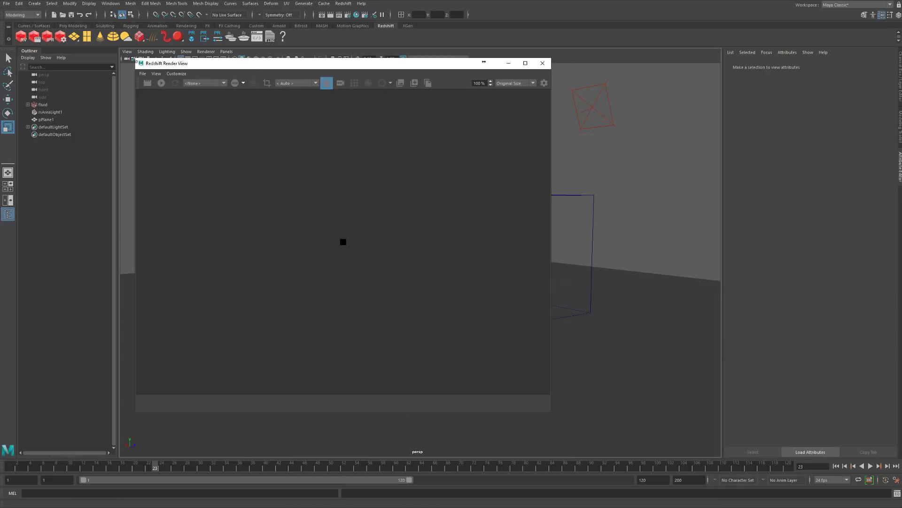
{"action": "left_click_drag", "start_coordinate": [134, 59], "coordinate": [152, 159]}
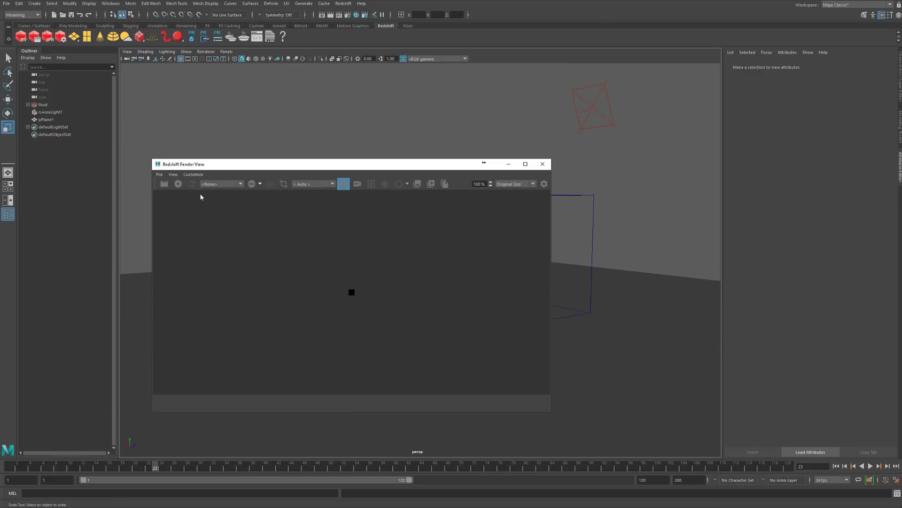
{"action": "left_click", "coordinate": [178, 184]}
{"action": "left_click_drag", "start_coordinate": [309, 164], "coordinate": [681, 158]}
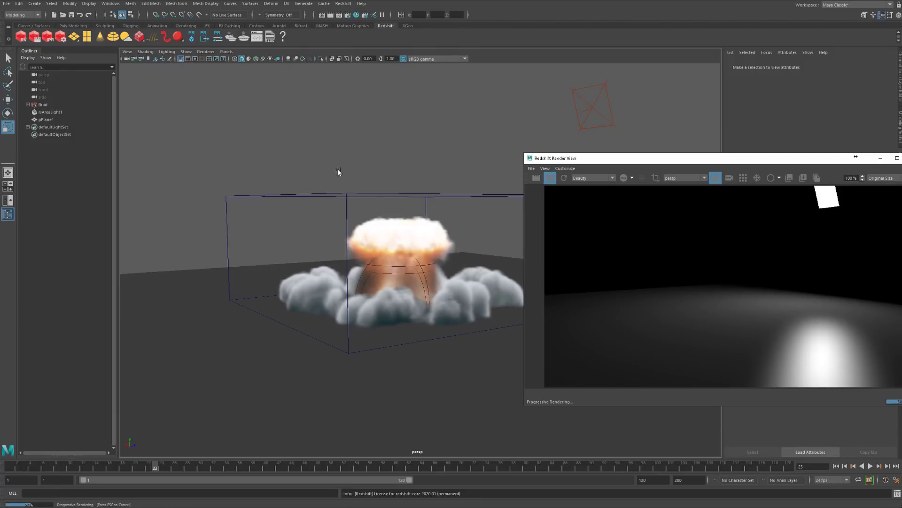
{"action": "left_click", "coordinate": [550, 178]}
{"action": "left_click", "coordinate": [880, 158]}
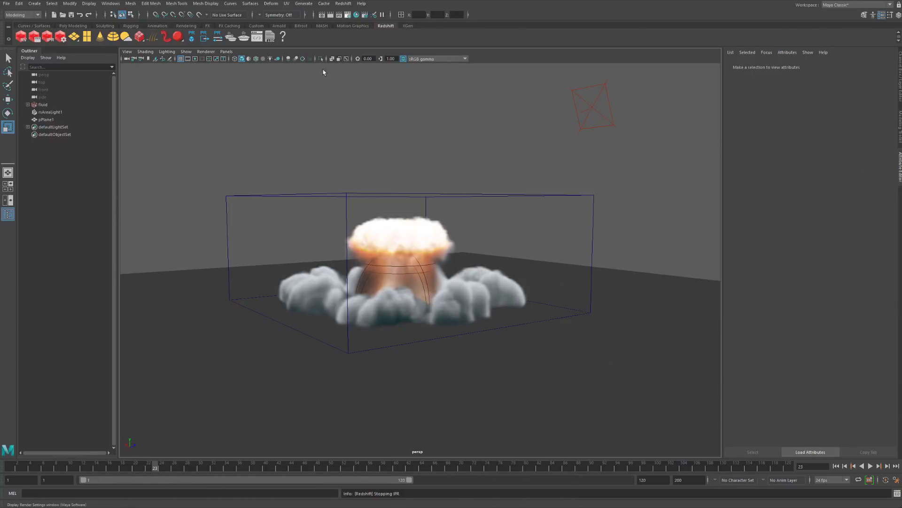
Set the scene's renderer to Redshift in the Render Settings
{"action": "left_click_drag", "start_coordinate": [203, 507], "coordinate": [252, 81]}
{"action": "left_click", "coordinate": [207, 107]}
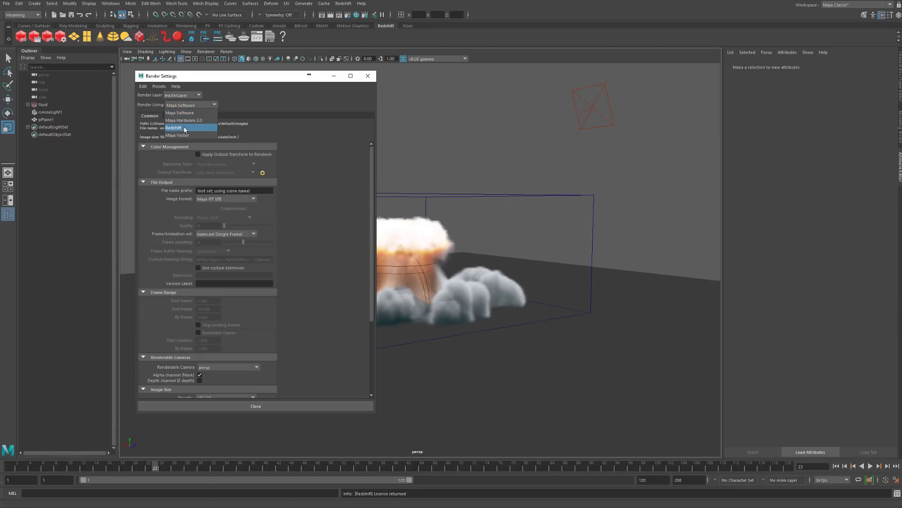
{"action": "left_click", "coordinate": [187, 131]}
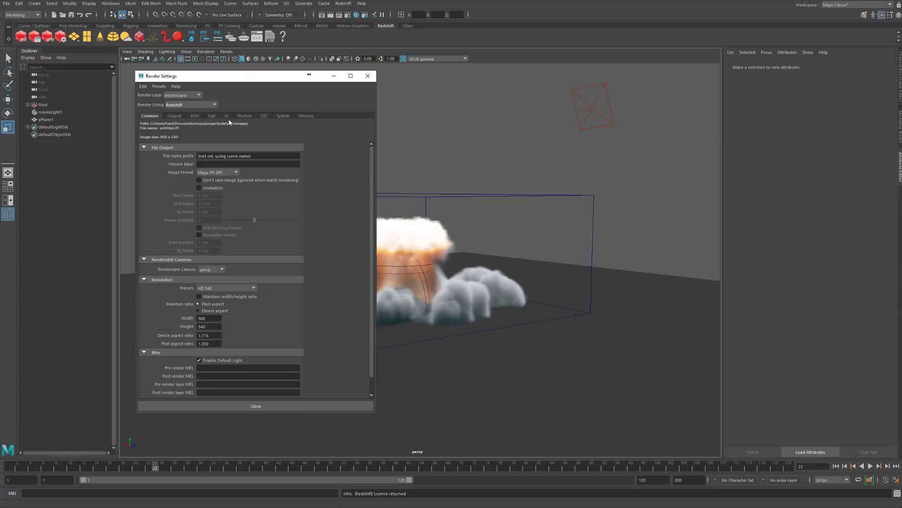
Set both the primary and secondary GI engines to Brute Force and close the Render Settings
{"action": "left_click", "coordinate": [227, 116]}
{"action": "left_click", "coordinate": [227, 135]}
{"action": "left_click", "coordinate": [219, 165]}
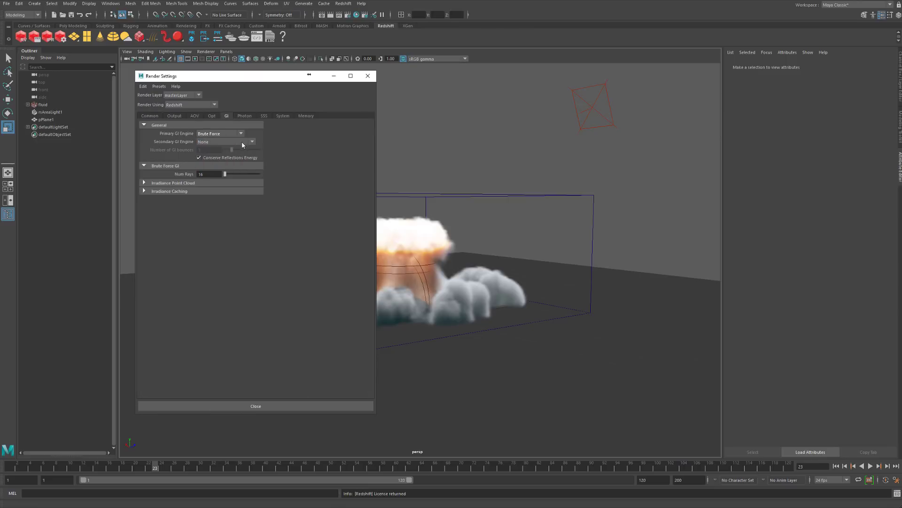
{"action": "left_click", "coordinate": [226, 141]}
{"action": "left_click", "coordinate": [224, 173]}
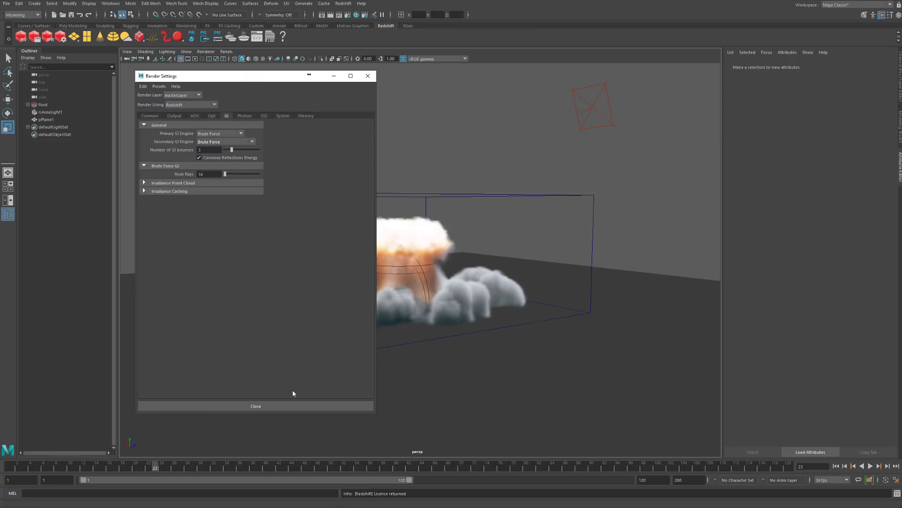
{"action": "left_click", "coordinate": [235, 407]}
{"action": "left_click_drag", "start_coordinate": [672, 505], "coordinate": [660, 93]}
{"action": "left_click_drag", "start_coordinate": [555, 99], "coordinate": [339, 507]}
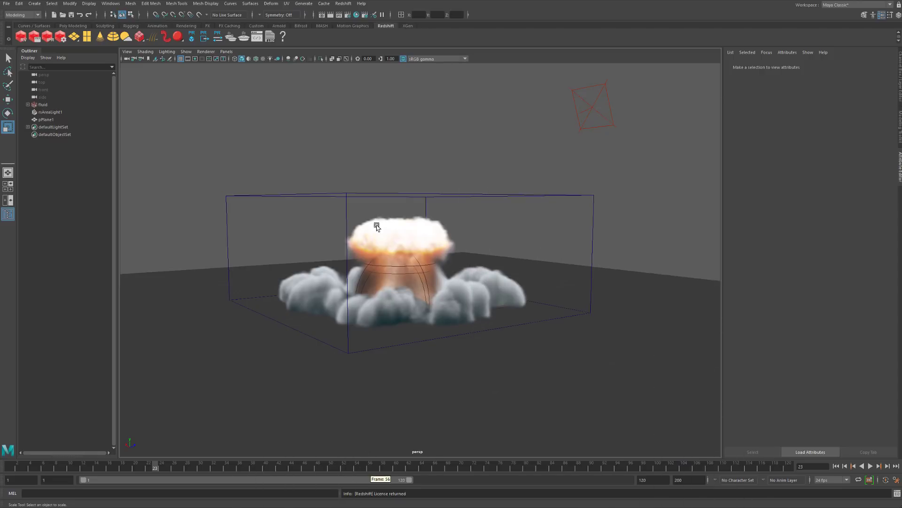
{"action": "left_click", "coordinate": [427, 201]}
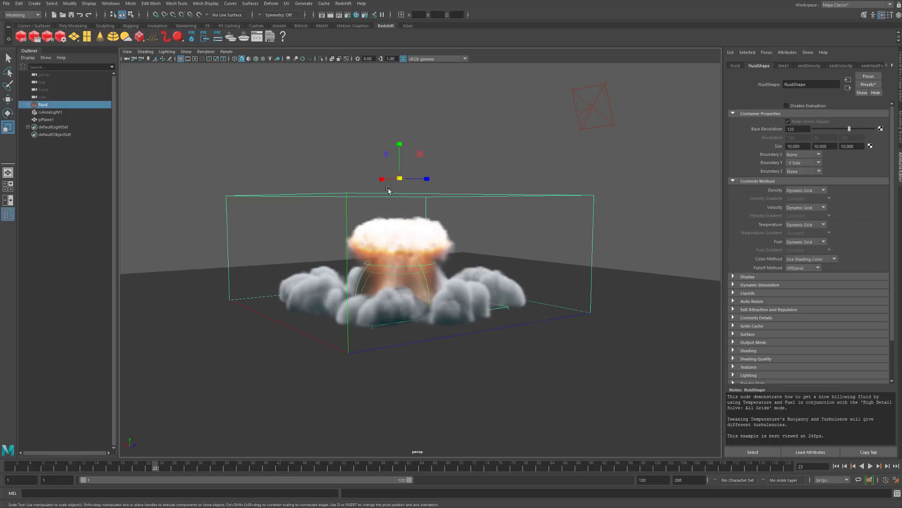
{"action": "right_click", "coordinate": [346, 194]}
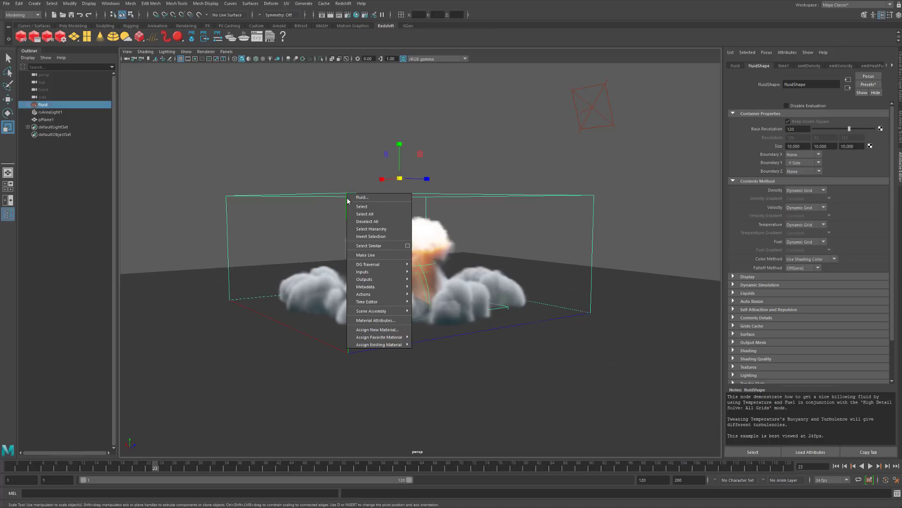
{"action": "left_click", "coordinate": [395, 330]}
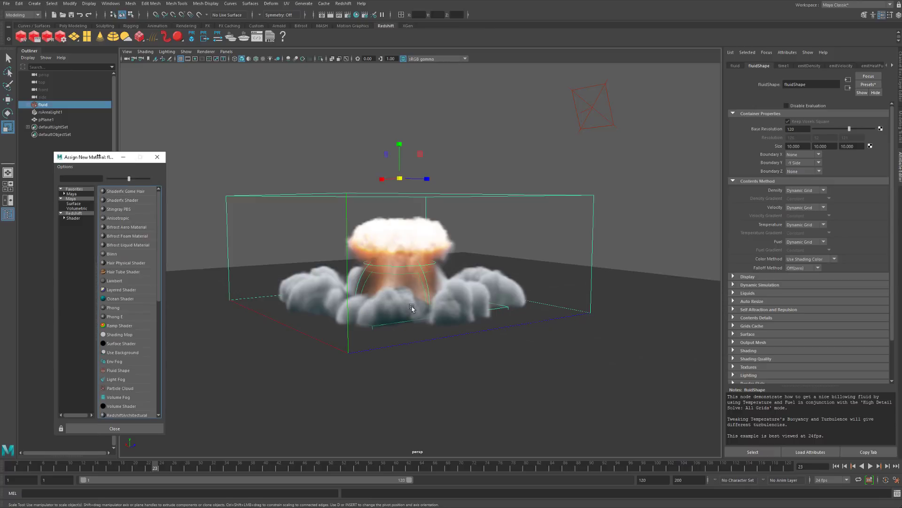
{"action": "left_click", "coordinate": [75, 213]}
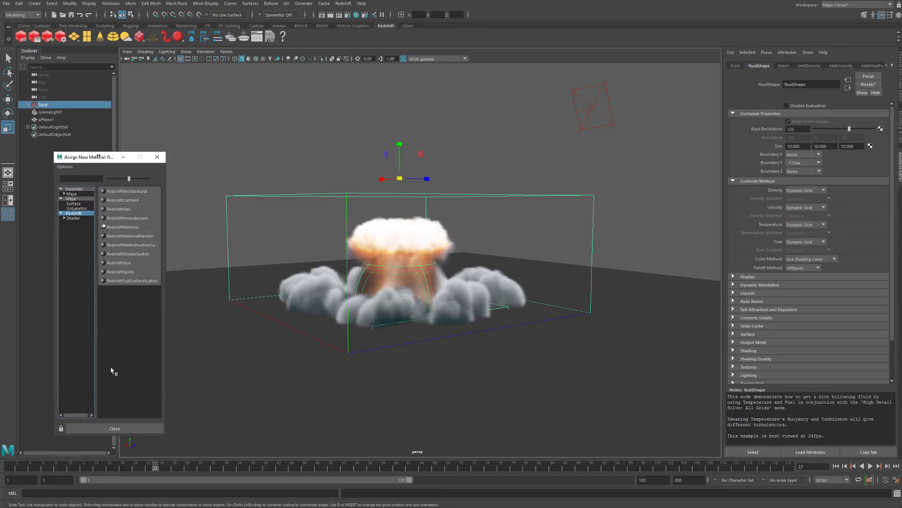
{"action": "left_click", "coordinate": [115, 428]}
{"action": "left_click", "coordinate": [416, 99]}
Open the Hypershade, remove its Material Viewer pane and widen the window for more node workspace
{"action": "left_click", "coordinate": [356, 15]}
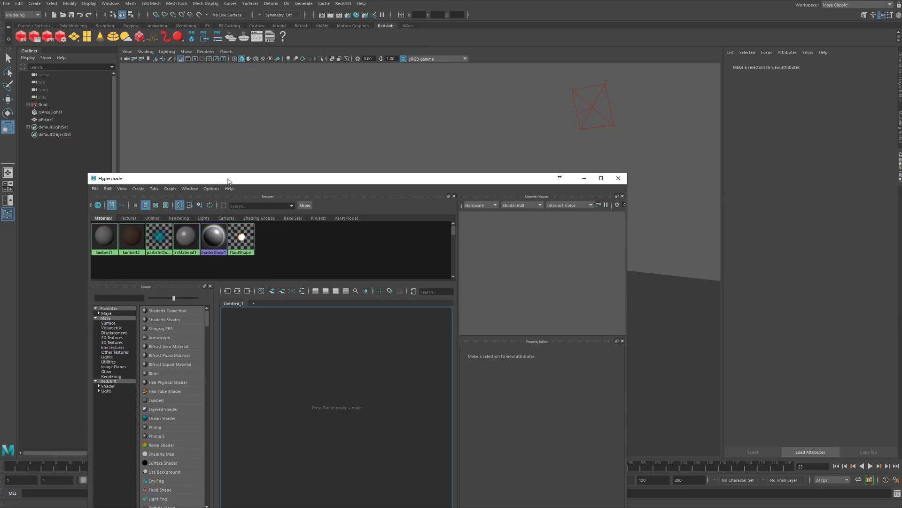
{"action": "left_click_drag", "start_coordinate": [227, 179], "coordinate": [370, 117]}
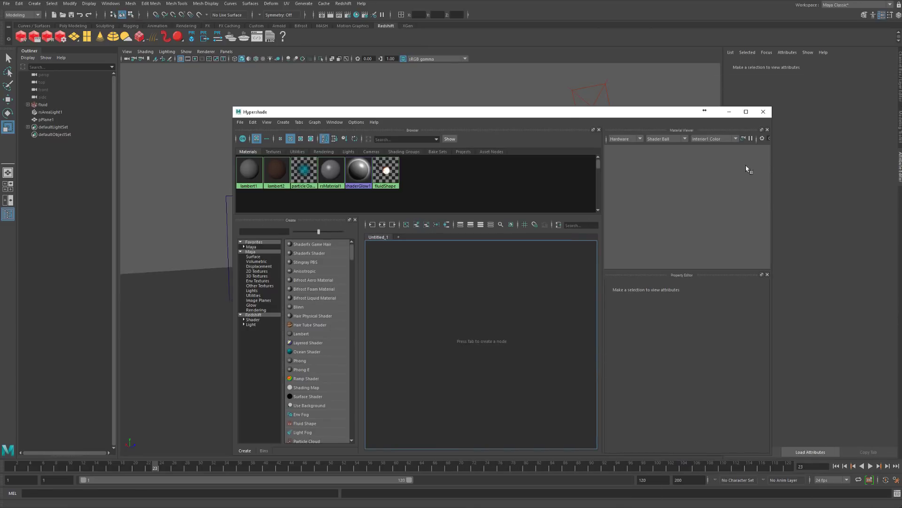
{"action": "left_click", "coordinate": [768, 130]}
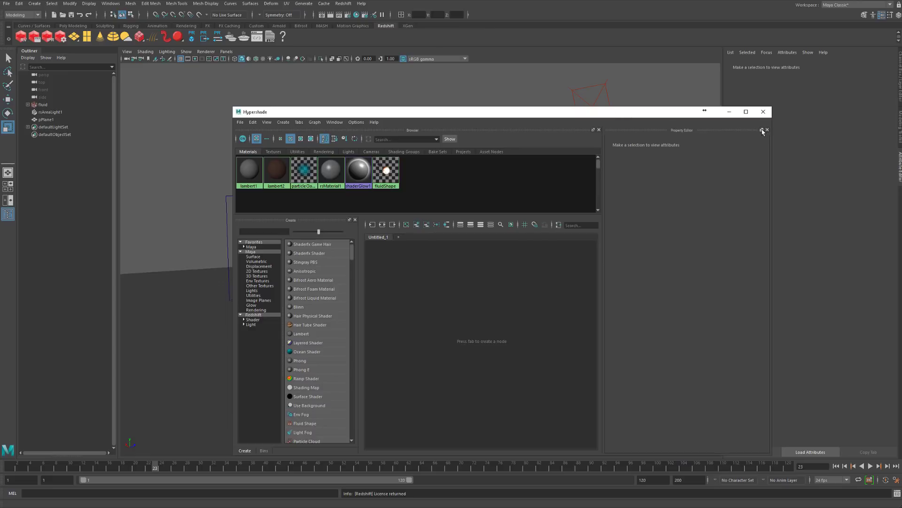
{"action": "left_click_drag", "start_coordinate": [231, 221], "coordinate": [37, 222]}
Create a RedshiftVolume shader from the Redshift shader category and reposition its node in the graph
{"action": "left_click", "coordinate": [55, 316]}
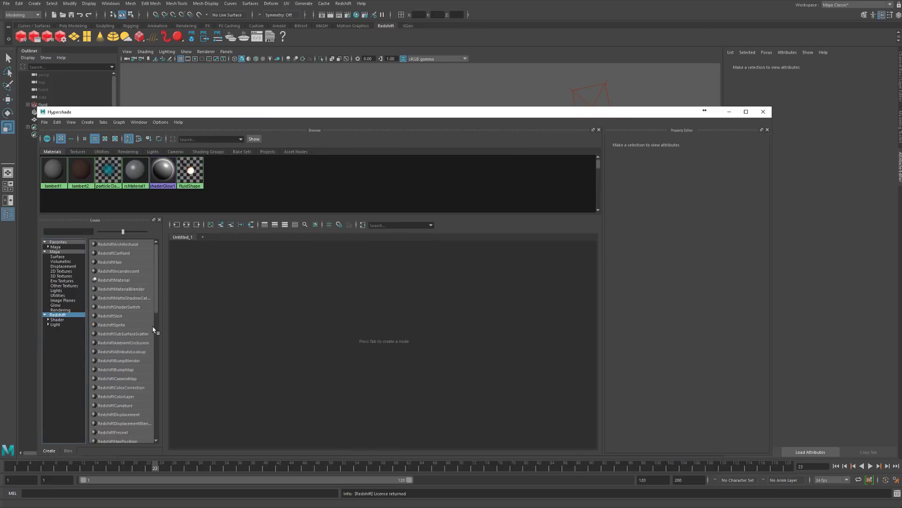
{"action": "left_click", "coordinate": [61, 319]}
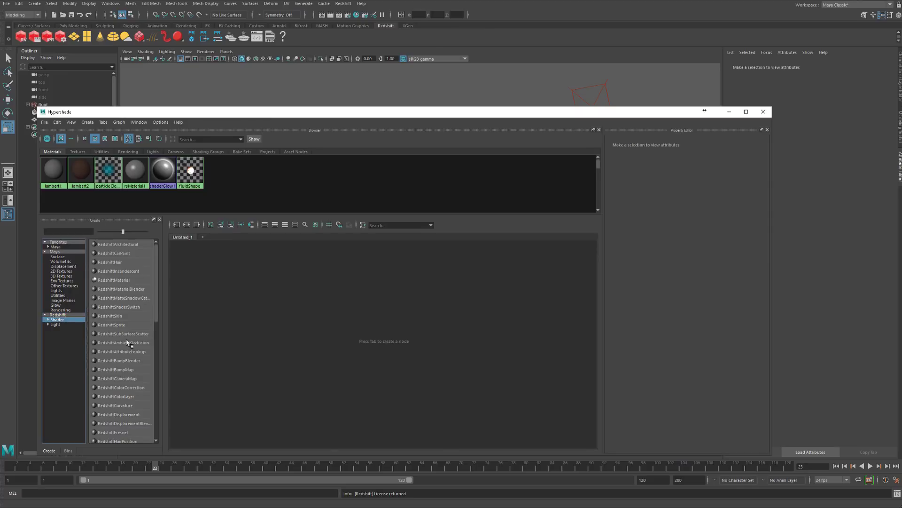
{"action": "scroll", "coordinate": [136, 318], "scroll_direction": "down", "scroll_amount": 10}
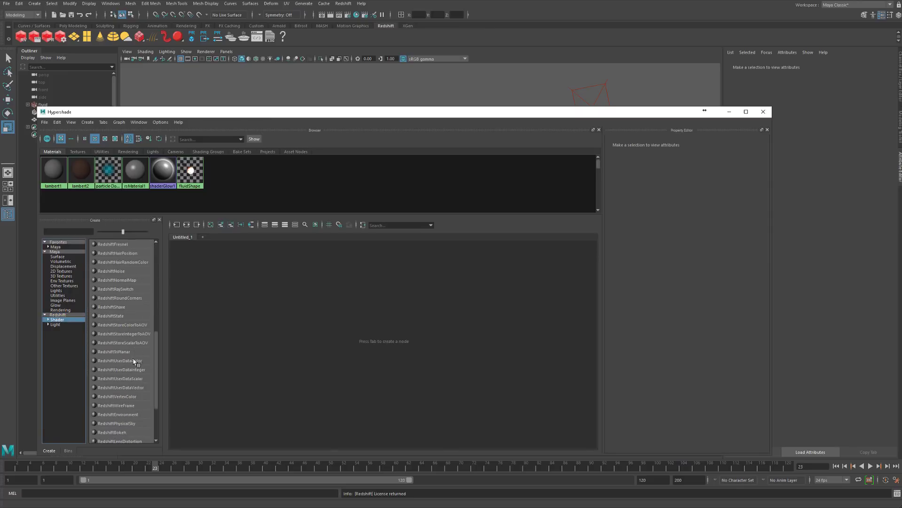
{"action": "scroll", "coordinate": [123, 334], "scroll_direction": "up", "scroll_amount": 1}
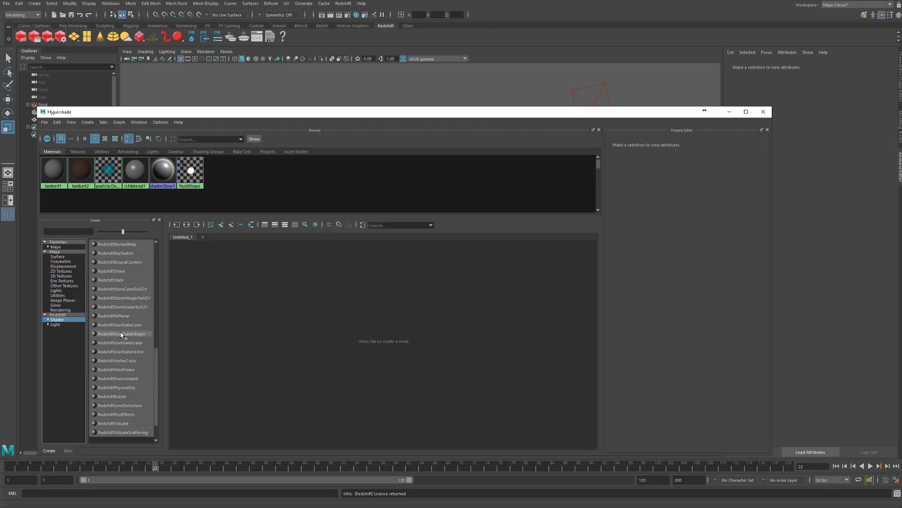
{"action": "left_click", "coordinate": [108, 425]}
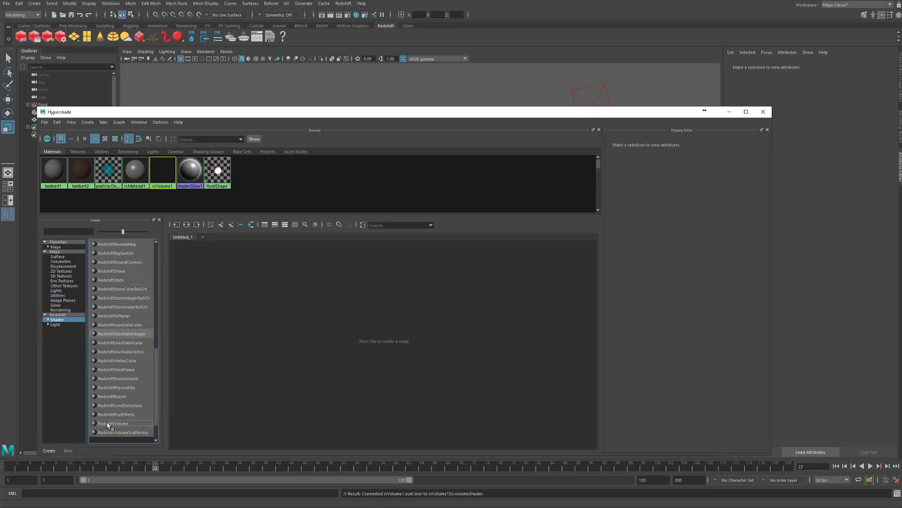
{"action": "left_click_drag", "start_coordinate": [336, 344], "coordinate": [329, 310]}
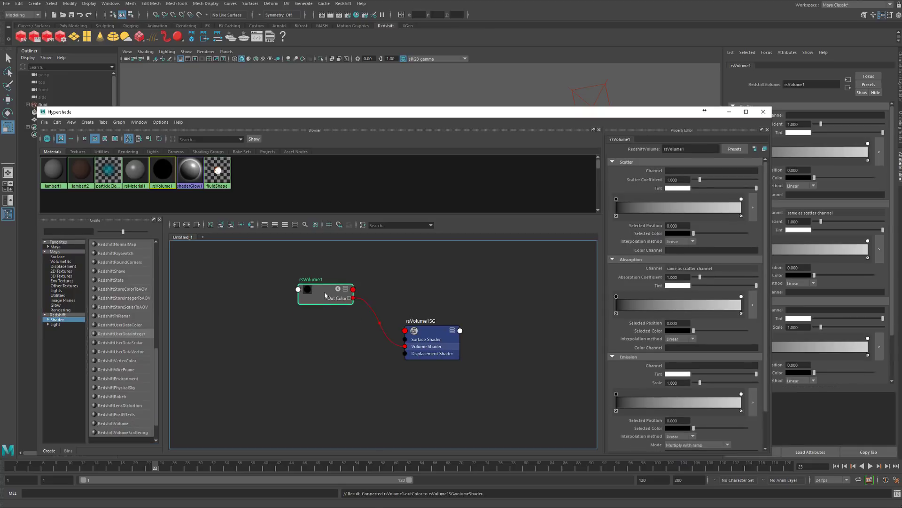
{"action": "left_click", "coordinate": [262, 389]}
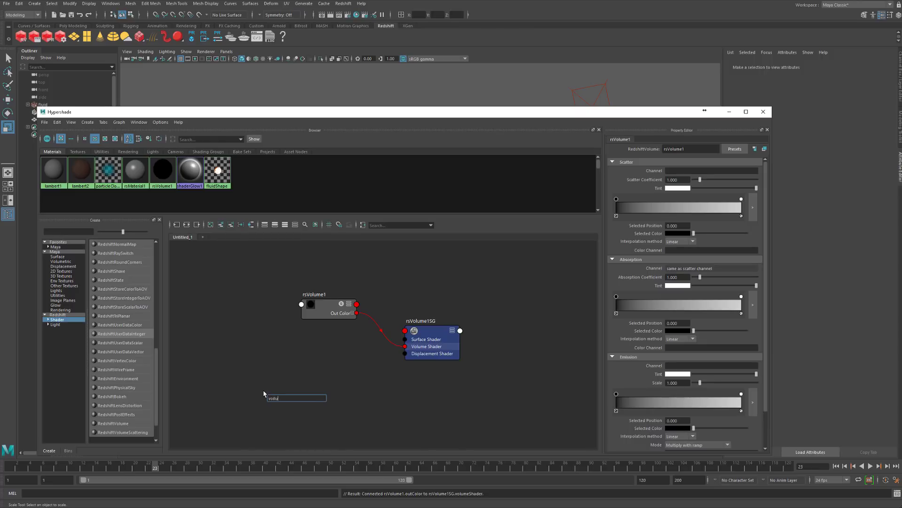
{"action": "key", "text": "BackSpace"}
{"action": "key", "text": "BackSpace"}
{"action": "key", "text": "BackSpace"}
{"action": "key", "text": "BackSpace"}
{"action": "key", "text": "BackSpace"}
{"action": "type", "text": "vol"}
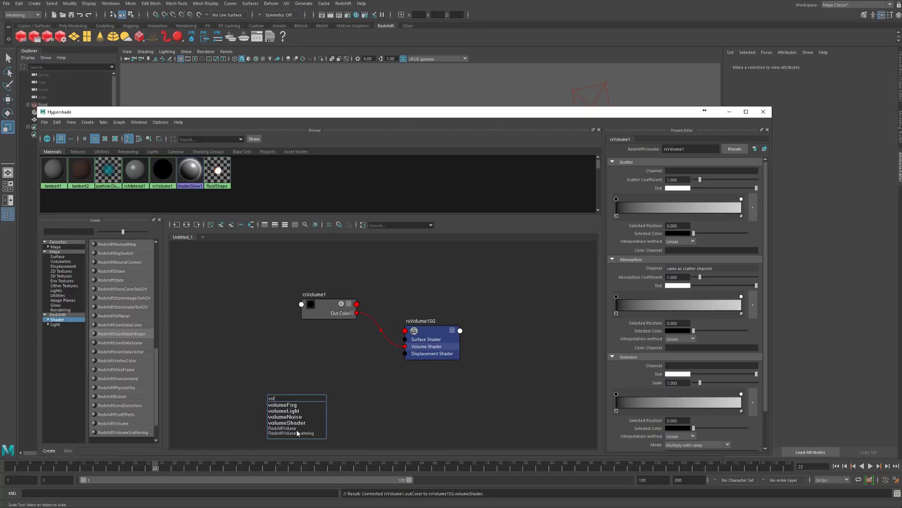
{"action": "left_click", "coordinate": [237, 338]}
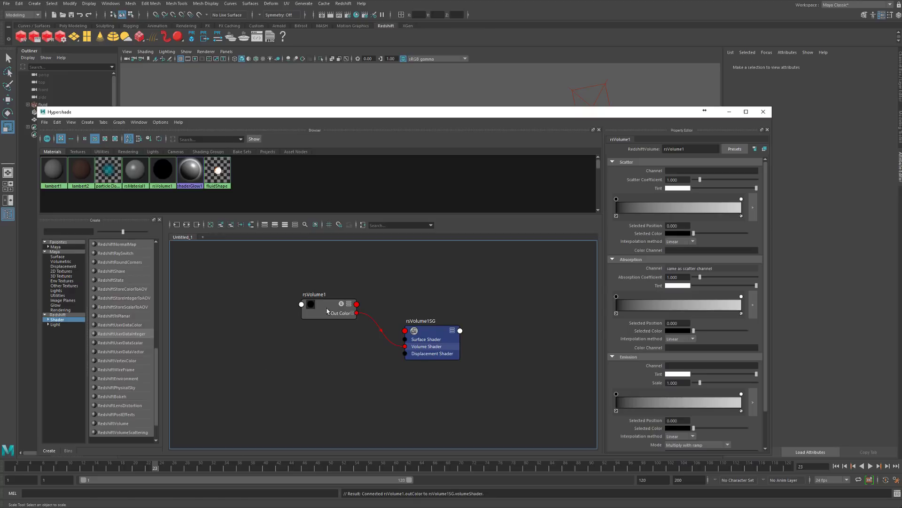
Assign the existing rsVolume1 material to the fluid container
{"action": "left_click_drag", "start_coordinate": [328, 310], "coordinate": [349, 335]}
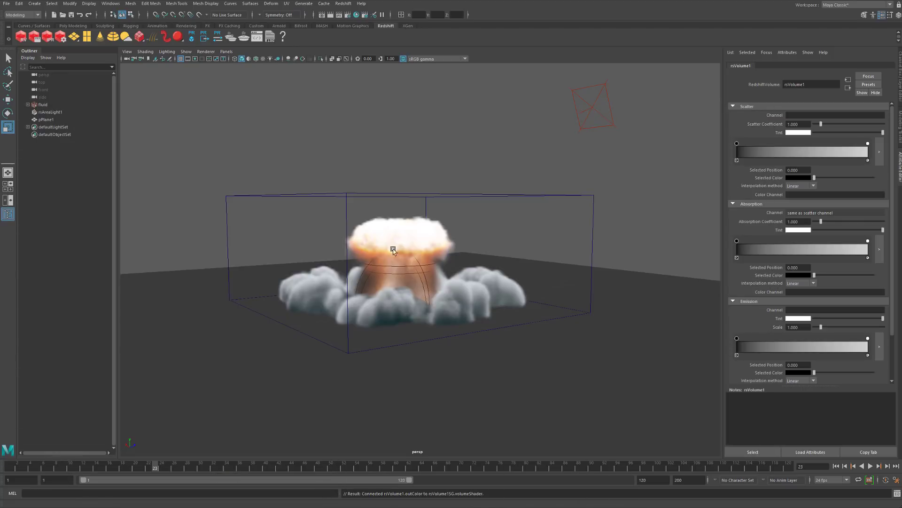
{"action": "left_click", "coordinate": [428, 196]}
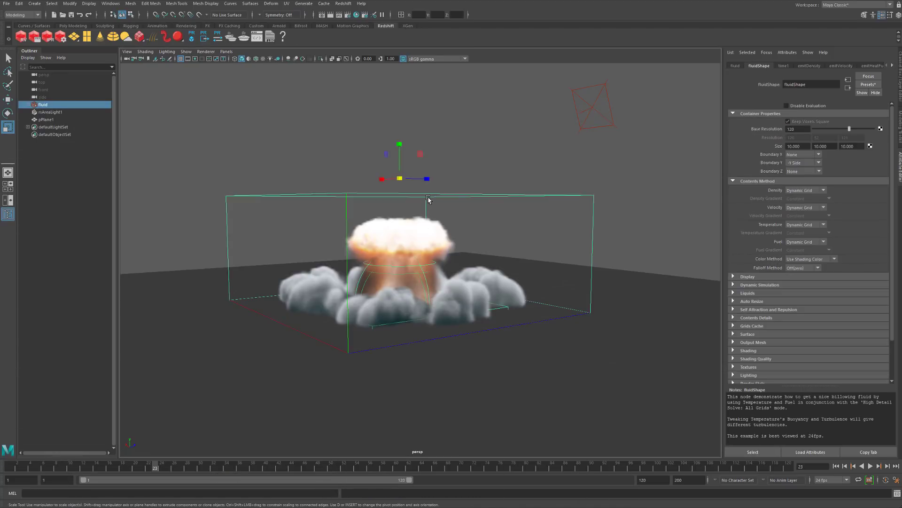
{"action": "right_click", "coordinate": [428, 199]}
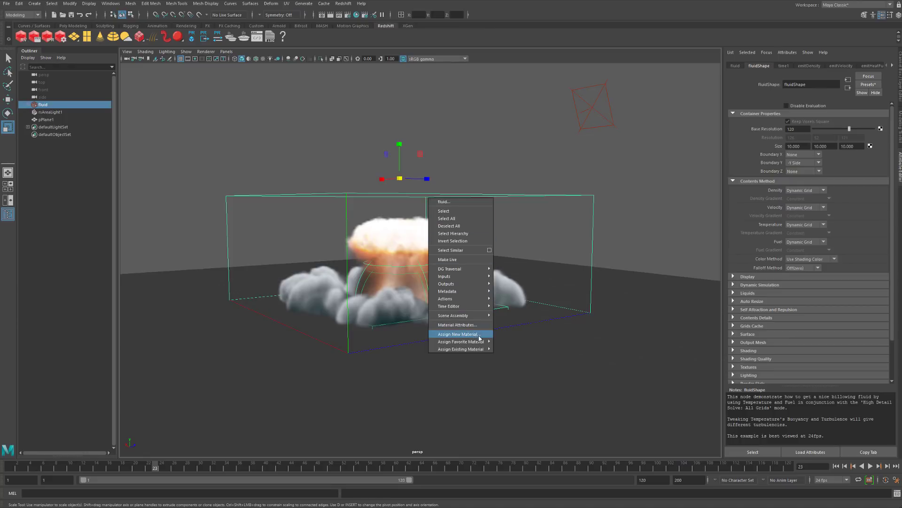
{"action": "mouse_move", "coordinate": [473, 350]}
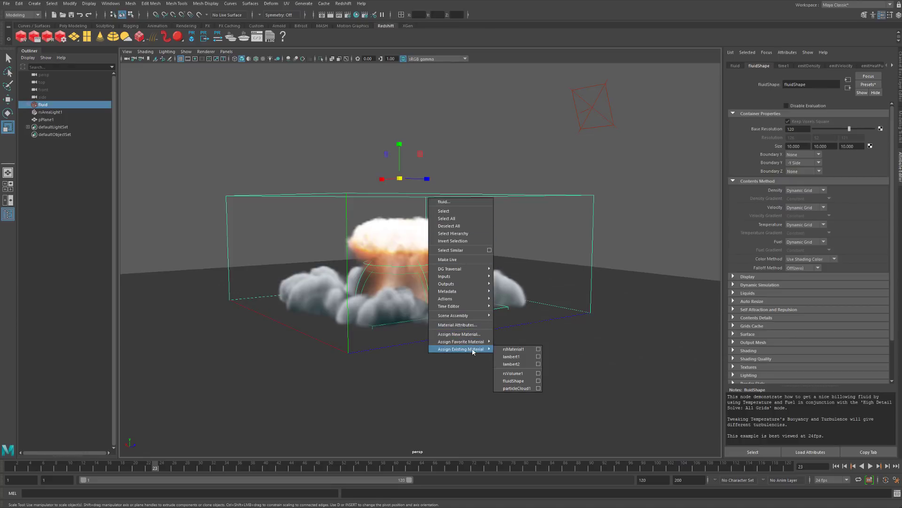
{"action": "left_click", "coordinate": [509, 374]}
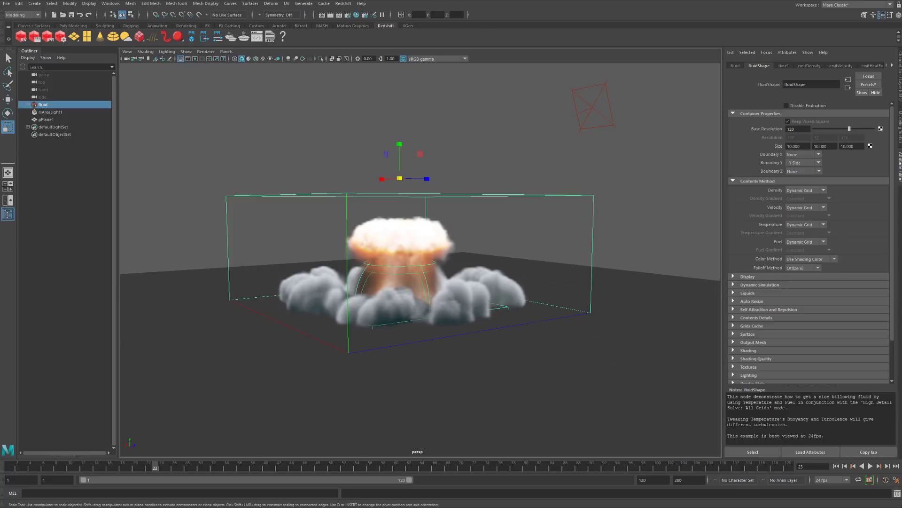
Run another interactive test render in the Redshift Render View to check the fluid, and stop it after viewing
{"action": "left_click_drag", "start_coordinate": [490, 507], "coordinate": [548, 136]}
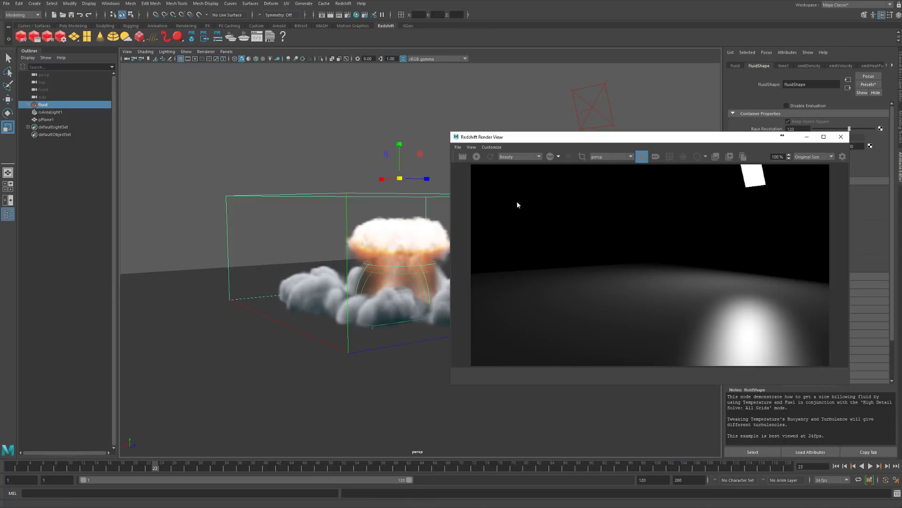
{"action": "left_click", "coordinate": [476, 156]}
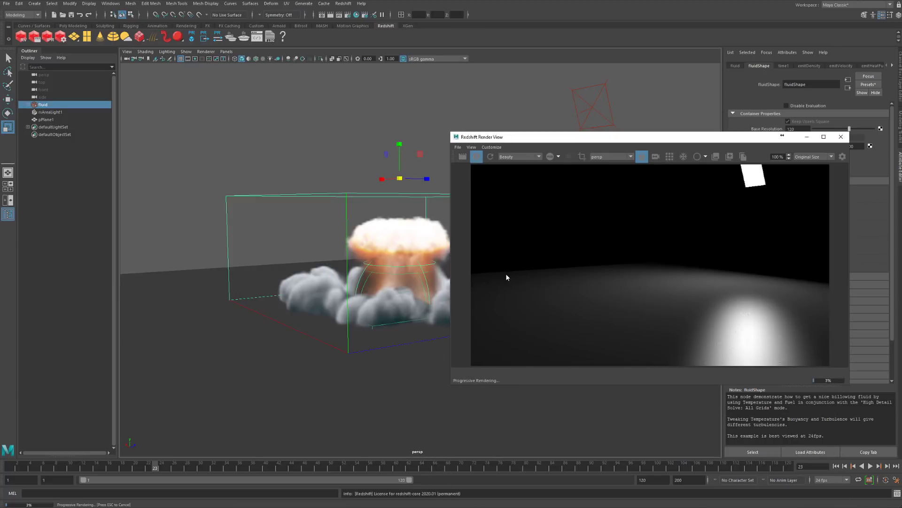
{"action": "left_click_drag", "start_coordinate": [616, 142], "coordinate": [241, 173]}
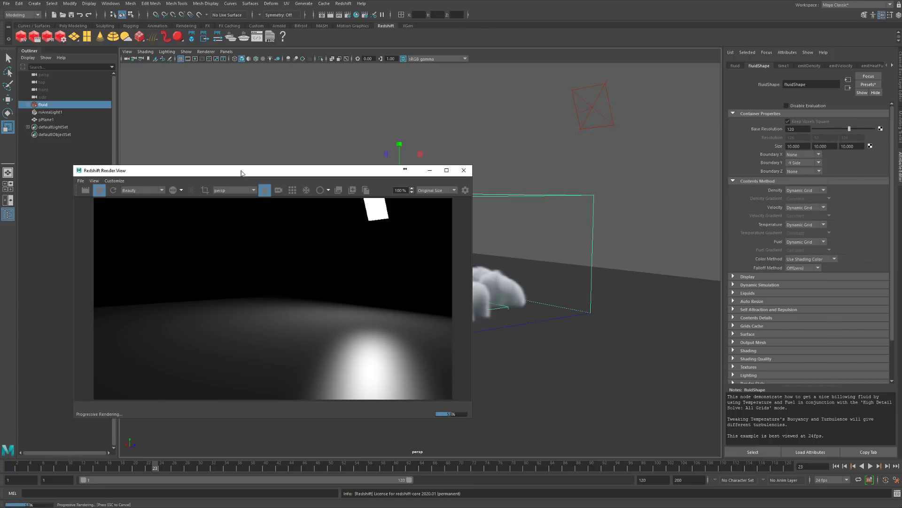
{"action": "left_click", "coordinate": [96, 192]}
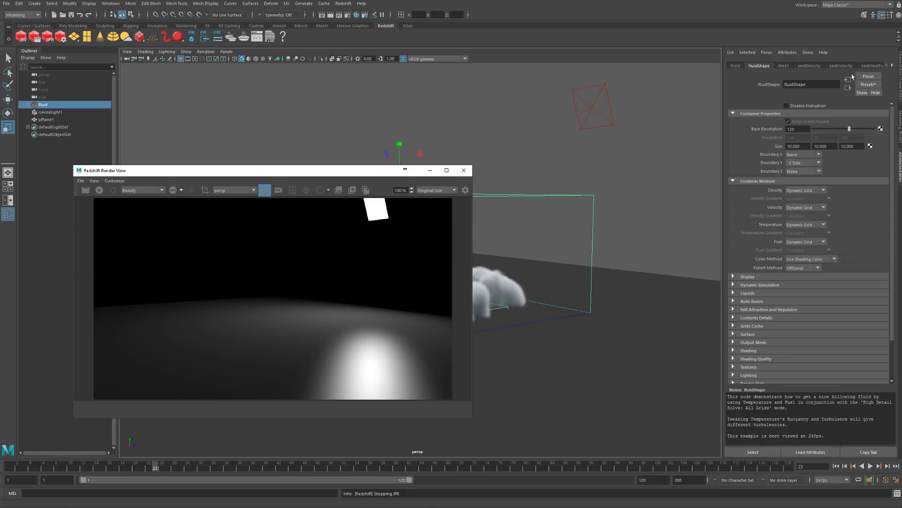
Look through the fluid's connected nodes in the Attribute Editor for the assigned volume shader
{"action": "left_click", "coordinate": [892, 65]}
{"action": "left_click", "coordinate": [809, 65]}
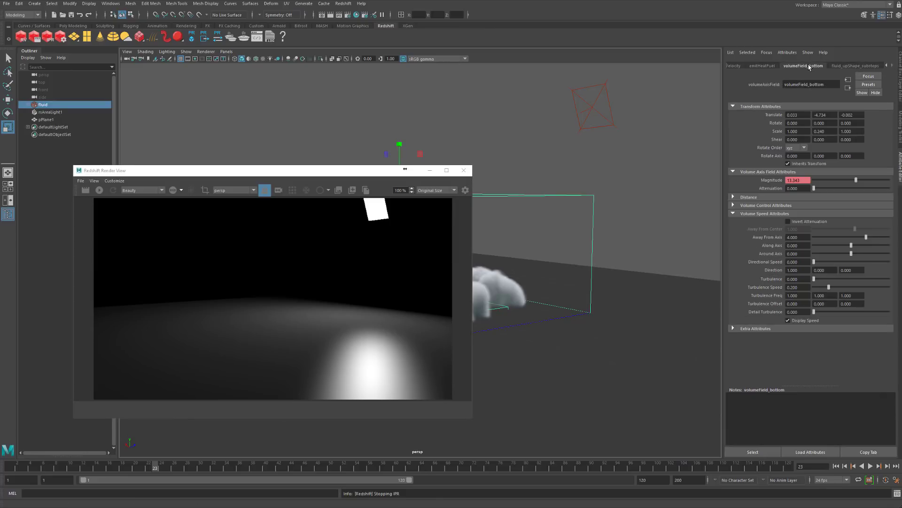
{"action": "left_click", "coordinate": [887, 66]}
{"action": "left_click", "coordinate": [886, 66]}
{"action": "left_click", "coordinate": [887, 66]}
{"action": "left_click", "coordinate": [892, 66]}
{"action": "left_click", "coordinate": [892, 66]}
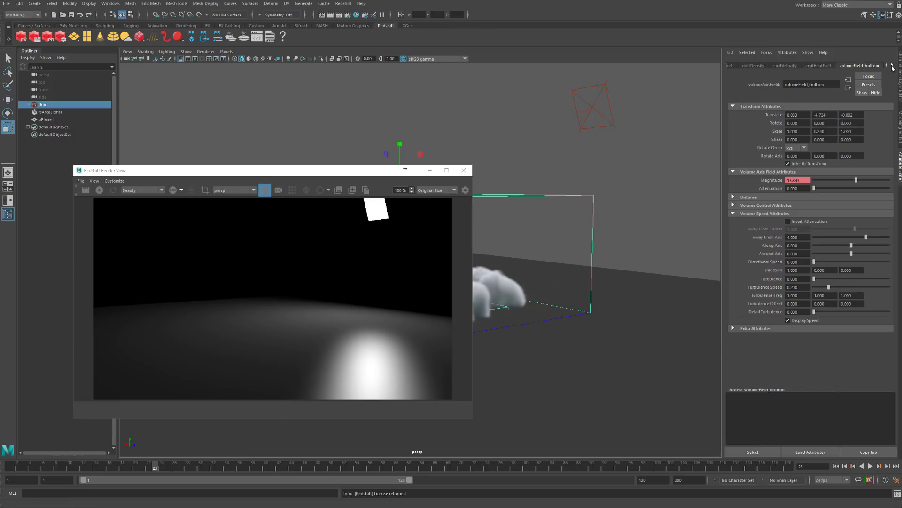
{"action": "left_click", "coordinate": [892, 66]}
{"action": "left_click", "coordinate": [870, 66]}
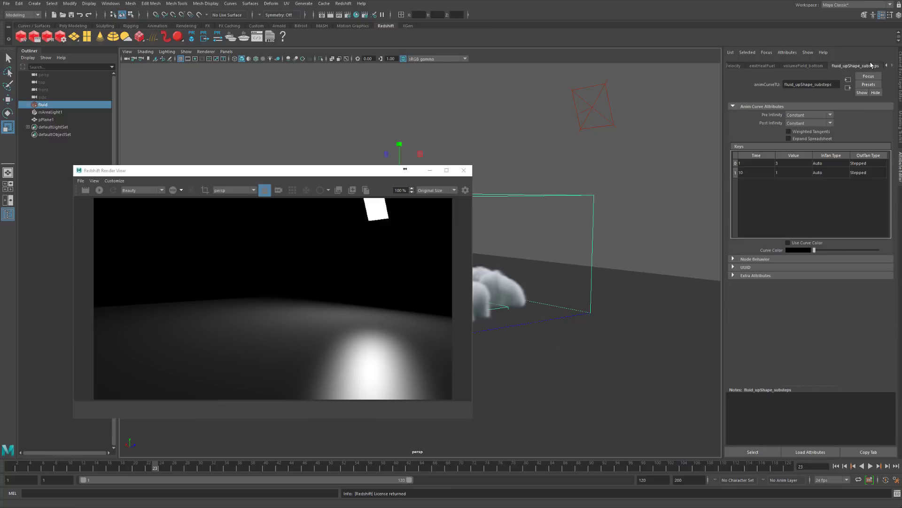
{"action": "left_click", "coordinate": [810, 65]}
{"action": "left_click", "coordinate": [767, 67]}
{"action": "left_click", "coordinate": [736, 67]}
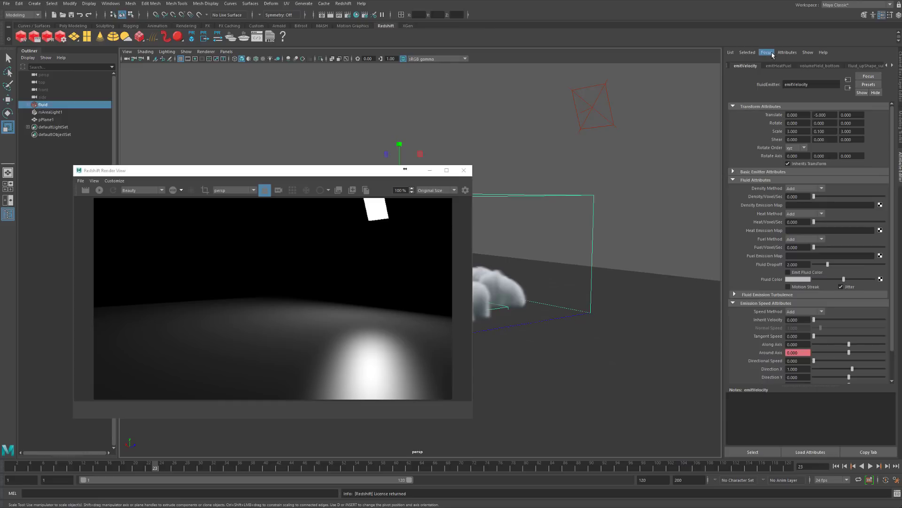
{"action": "left_click", "coordinate": [868, 76]}
Select the rsVolume1 node in the Hypershade to load its attributes, close the Hypershade and bring back the Redshift Render View
{"action": "left_click_drag", "start_coordinate": [277, 172], "coordinate": [484, 506]}
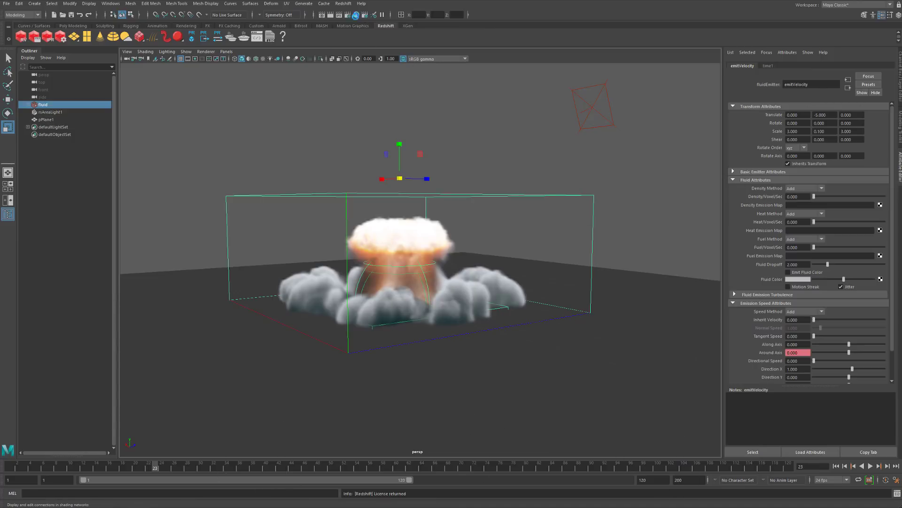
{"action": "left_click", "coordinate": [356, 14]}
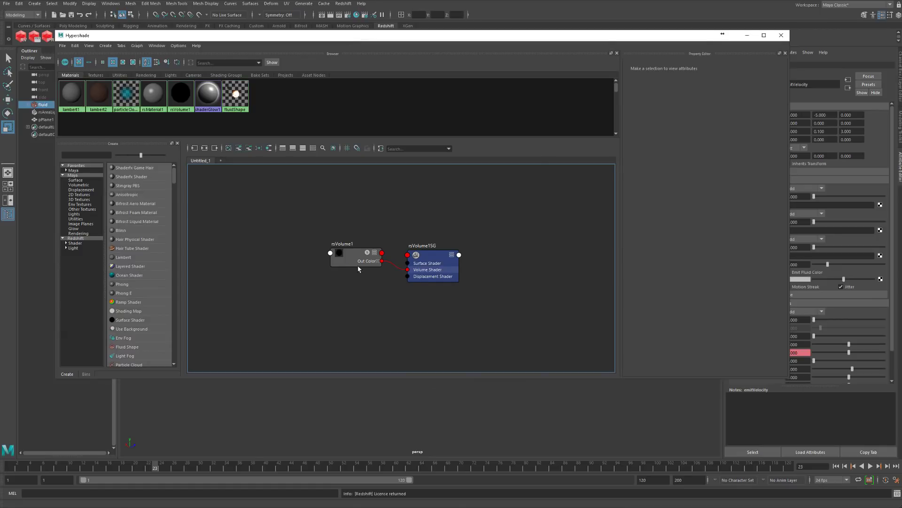
{"action": "left_click", "coordinate": [358, 269]}
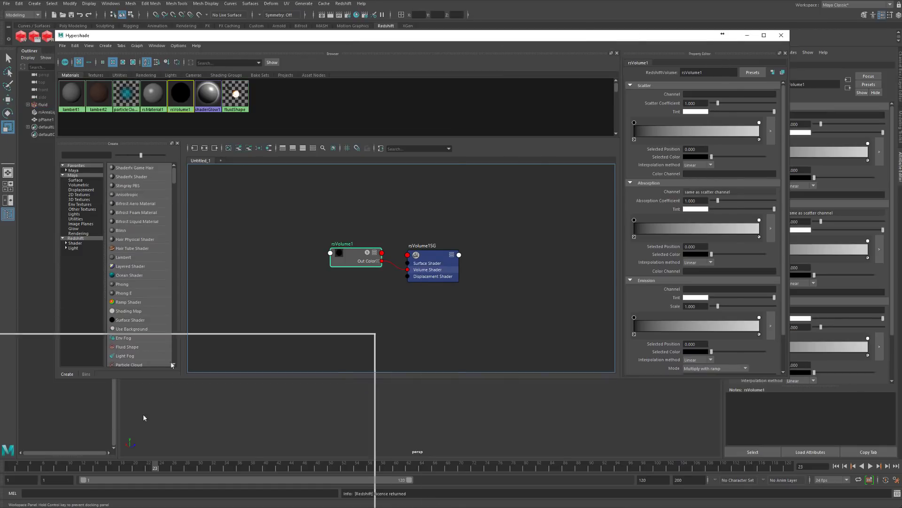
{"action": "left_click", "coordinate": [781, 35]}
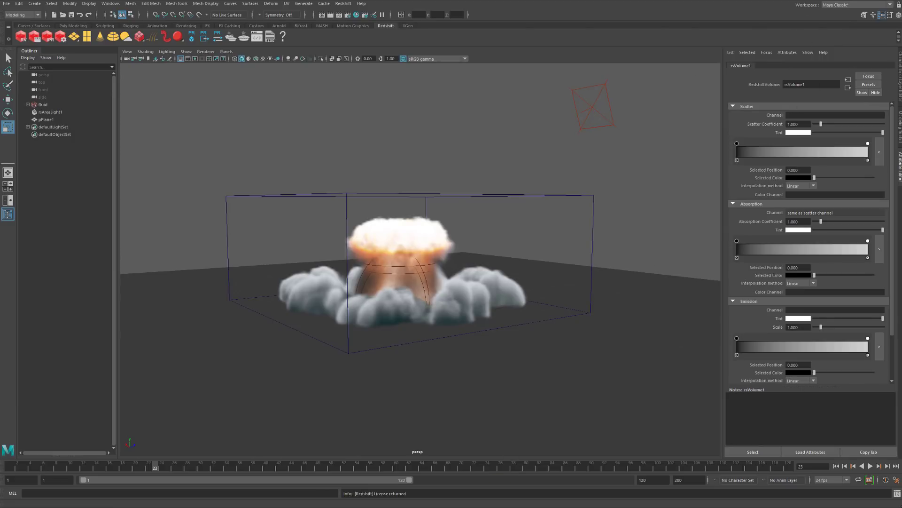
{"action": "left_click_drag", "start_coordinate": [503, 503], "coordinate": [500, 389]}
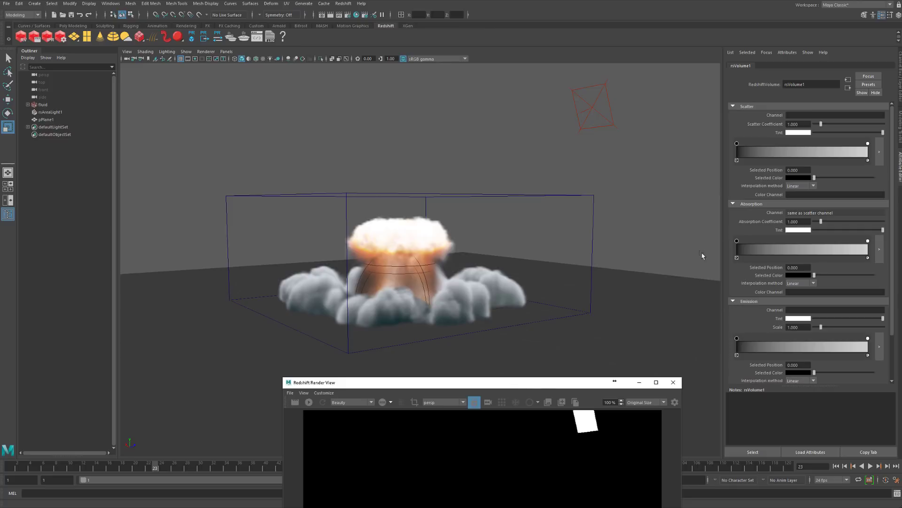
Set rsVolume1's scatter channel to Density and its emission channel to Temperature, after trying Fuel for the emission
{"action": "left_click", "coordinate": [788, 117]}
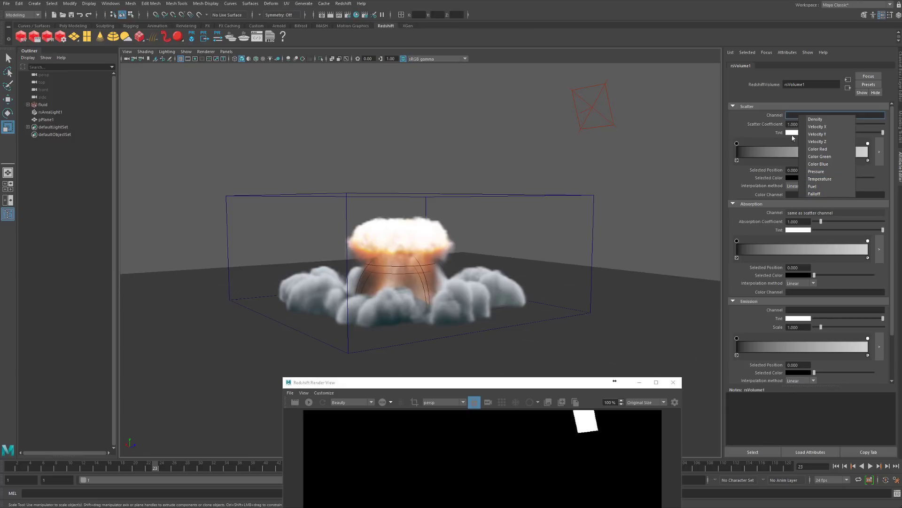
{"action": "left_click", "coordinate": [815, 119]}
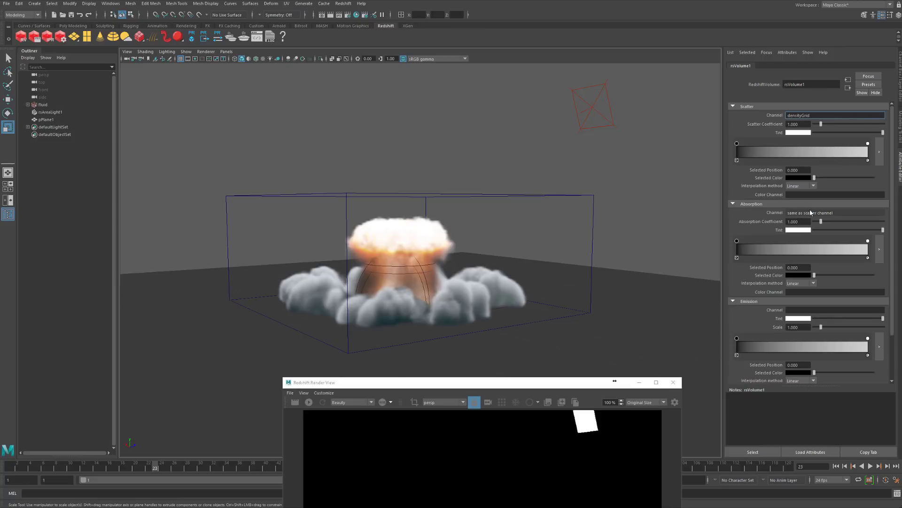
{"action": "scroll", "coordinate": [770, 216], "scroll_direction": "down", "scroll_amount": 3}
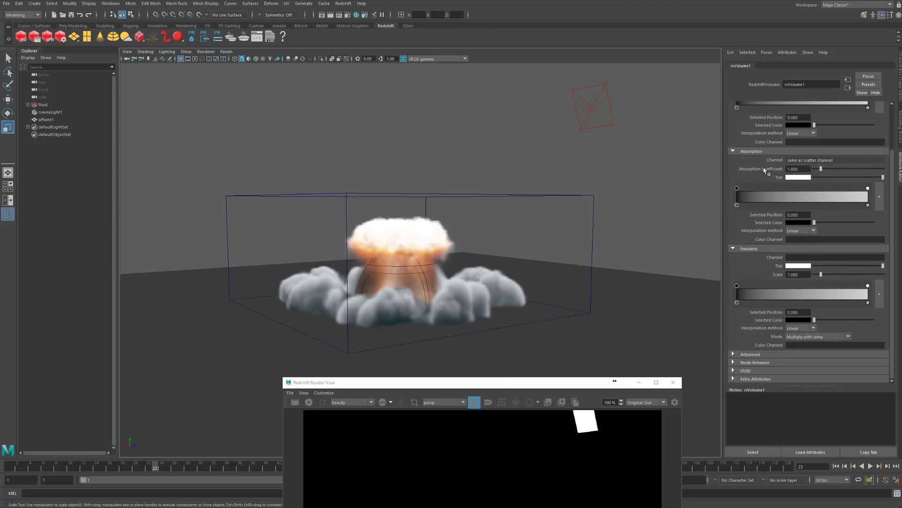
{"action": "left_click", "coordinate": [795, 258]}
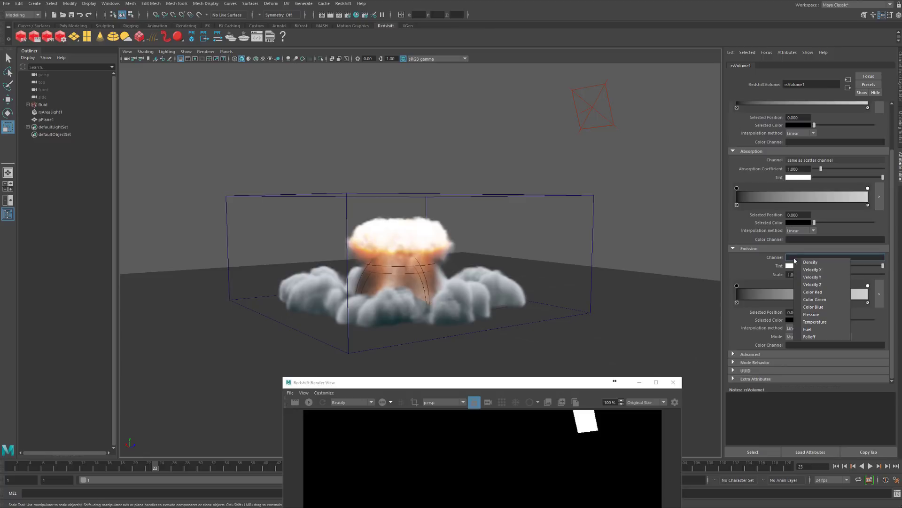
{"action": "left_click", "coordinate": [820, 329]}
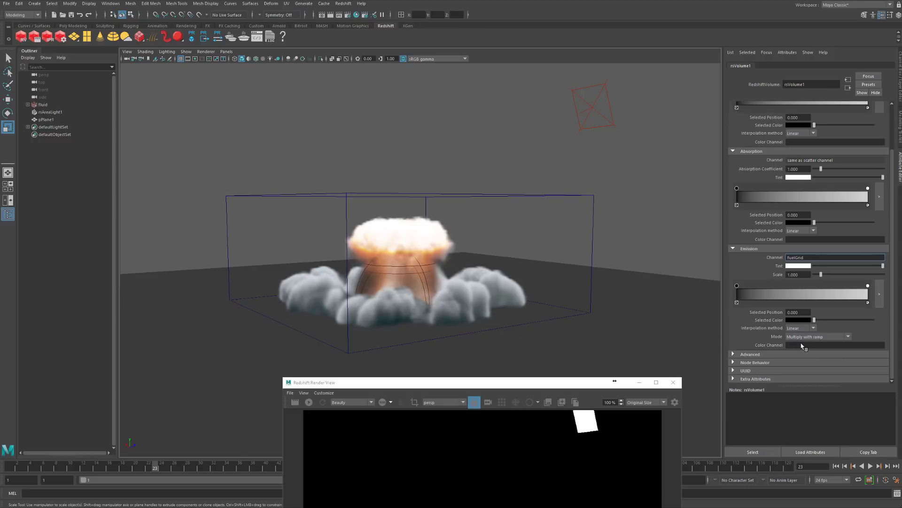
{"action": "left_click", "coordinate": [811, 259]}
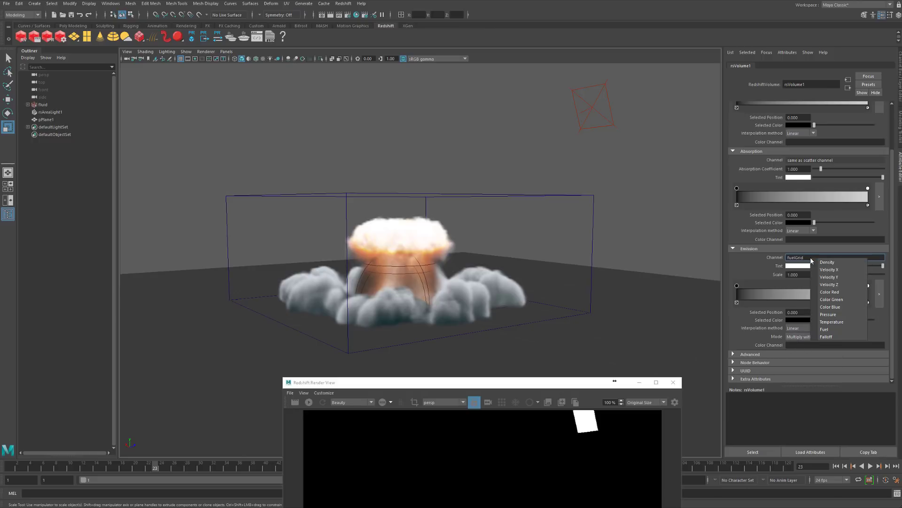
{"action": "left_click", "coordinate": [831, 322]}
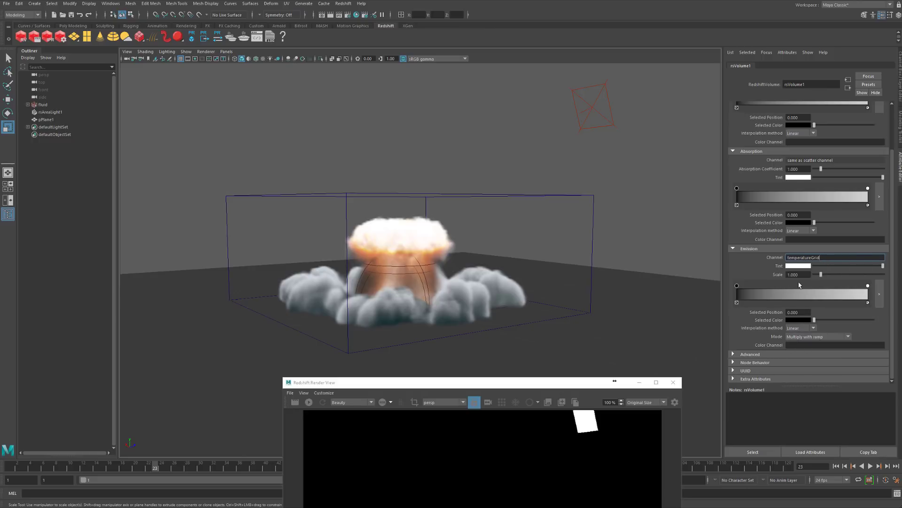
Move the Redshift Render View over the viewport and start an interactive render of the explosion
{"action": "left_click_drag", "start_coordinate": [582, 382], "coordinate": [428, 141]}
{"action": "left_click", "coordinate": [195, 158]}
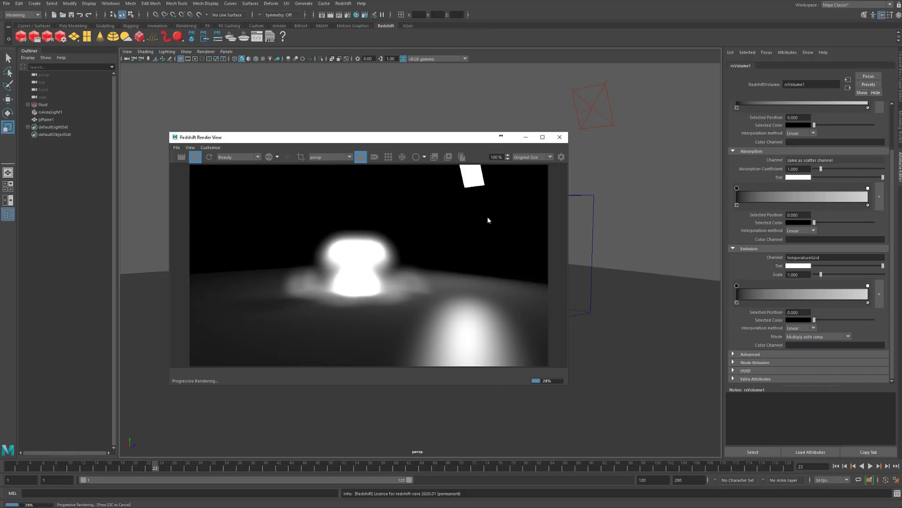
{"action": "left_click_drag", "start_coordinate": [409, 143], "coordinate": [348, 151]}
Reduce the rsVolume1 emission scale to 0
{"action": "scroll", "coordinate": [751, 288], "scroll_direction": "up", "scroll_amount": 2}
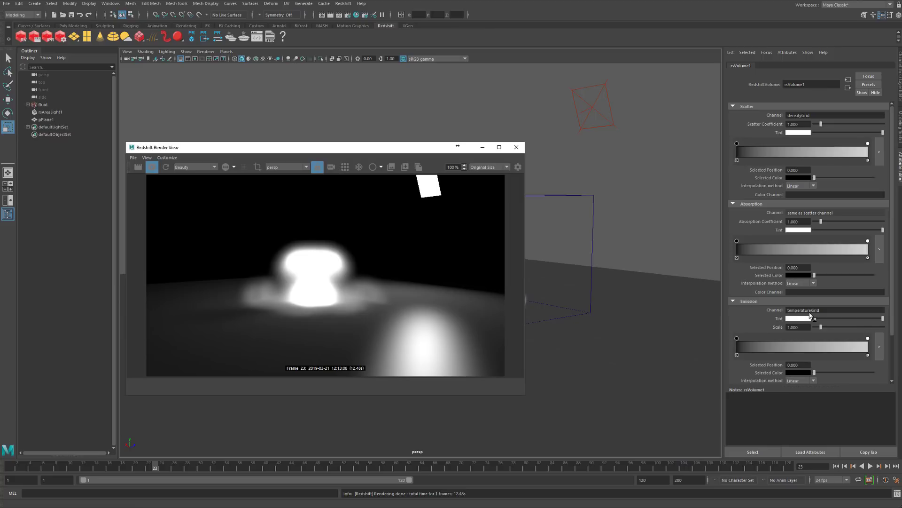
{"action": "left_click", "coordinate": [810, 312]}
{"action": "left_click", "coordinate": [801, 319]}
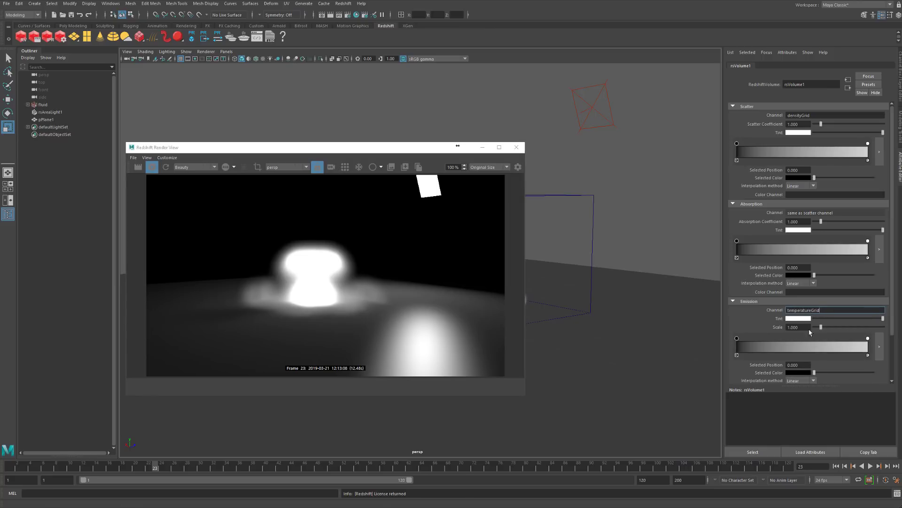
{"action": "left_click_drag", "start_coordinate": [821, 327], "coordinate": [809, 330]}
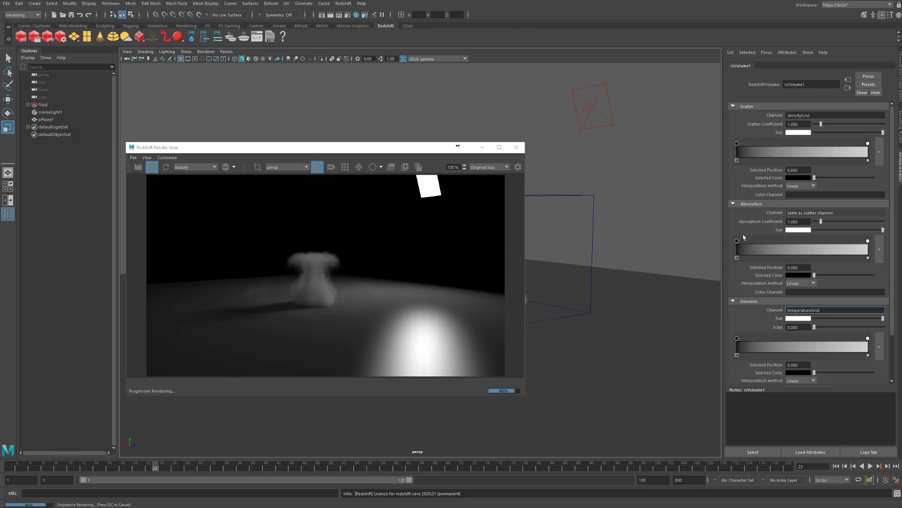
Raise the scatter coefficient to about 3.892 and set the emission scale to about 0.162
{"action": "left_click_drag", "start_coordinate": [821, 124], "coordinate": [842, 126]}
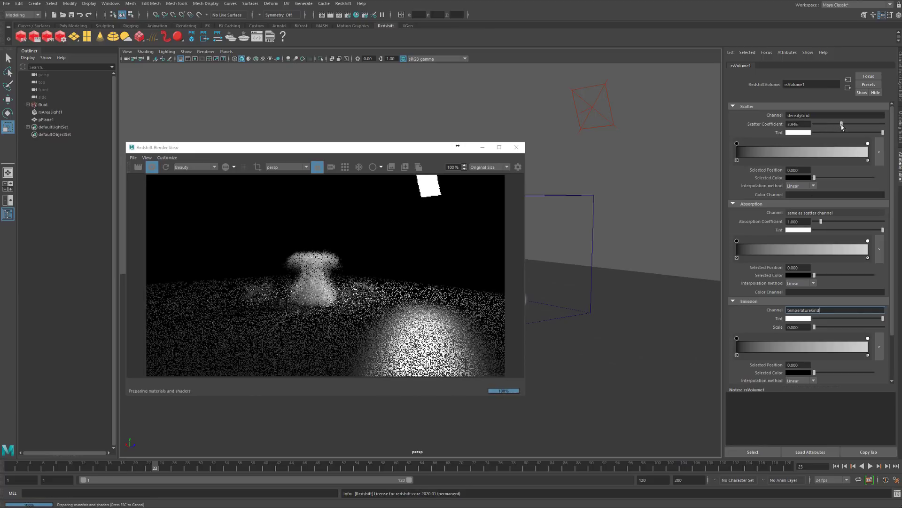
{"action": "left_click_drag", "start_coordinate": [842, 126], "coordinate": [841, 126]}
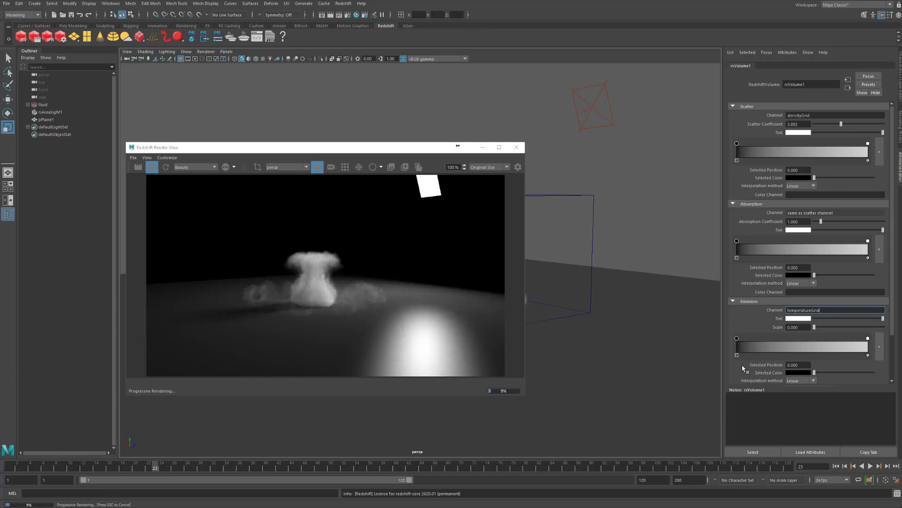
{"action": "scroll", "coordinate": [743, 369], "scroll_direction": "down", "scroll_amount": 3}
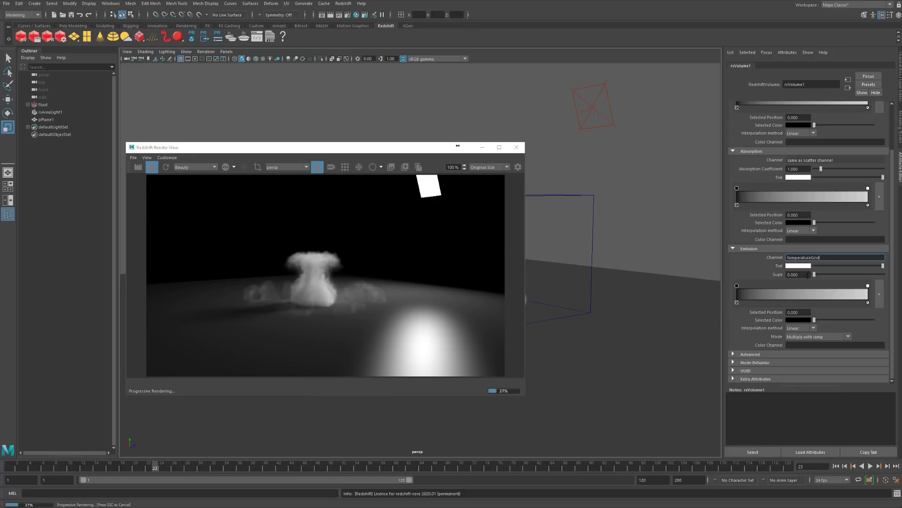
{"action": "left_click", "coordinate": [816, 276]}
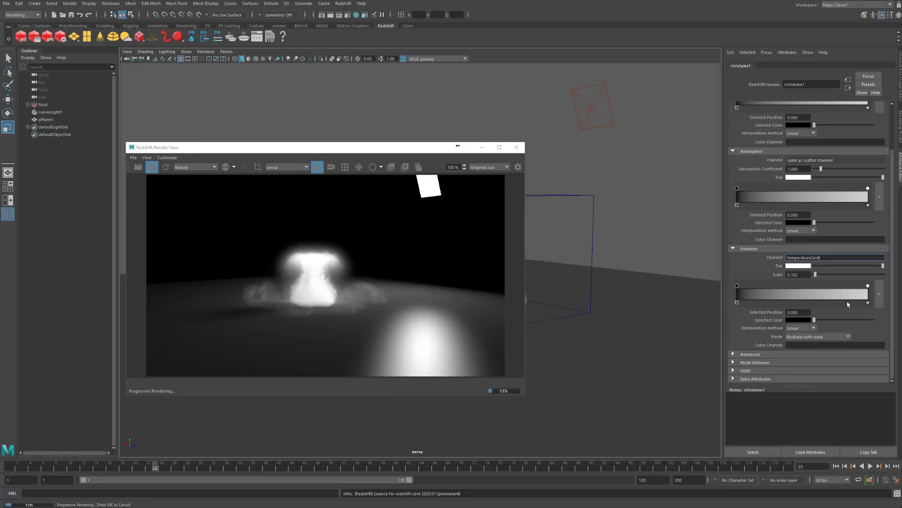
Open the emission ramp in its enlarged editor and add three points at about 0.17, 0.44 and 0.76
{"action": "left_click", "coordinate": [882, 298]}
{"action": "left_click_drag", "start_coordinate": [183, 162], "coordinate": [642, 278]}
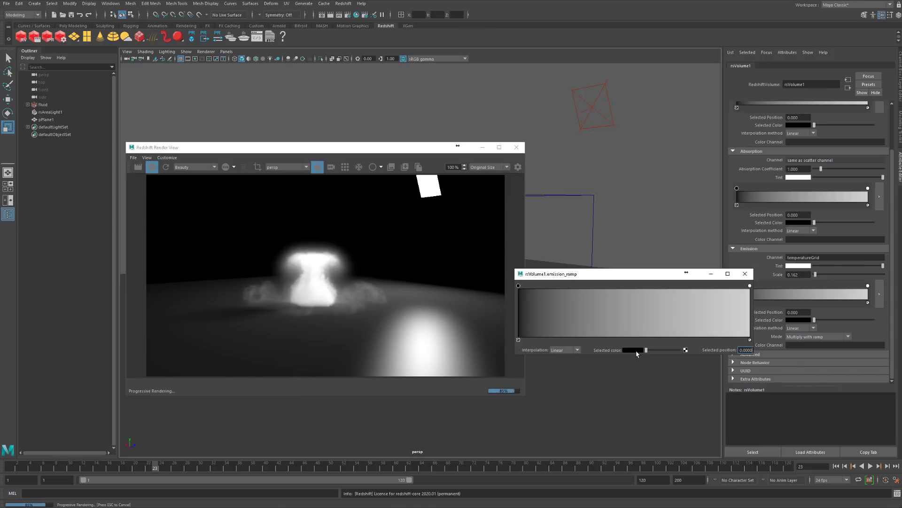
{"action": "left_click", "coordinate": [559, 301]}
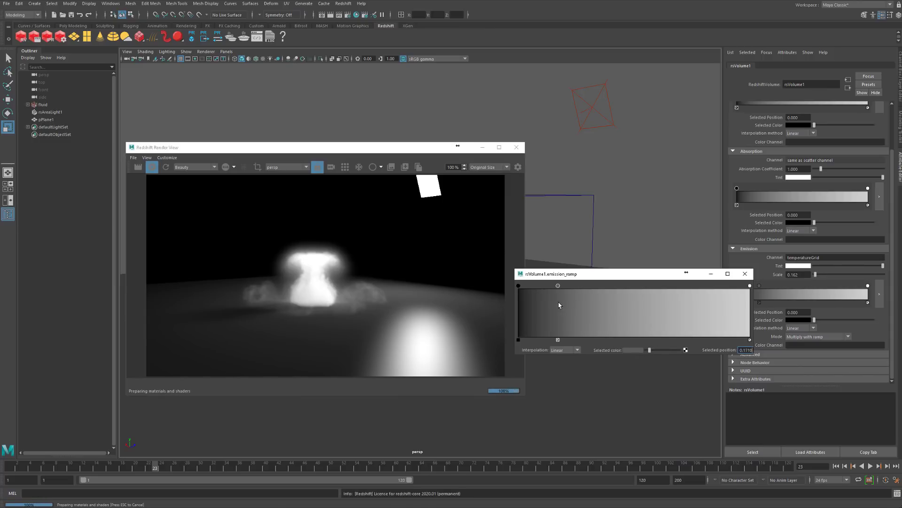
{"action": "left_click", "coordinate": [615, 320]}
{"action": "left_click", "coordinate": [694, 317]}
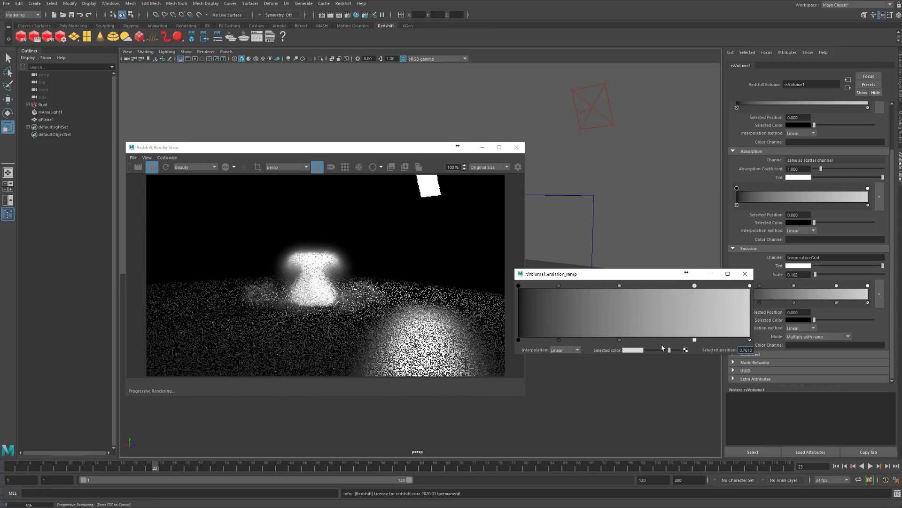
Colour the emission ramp point near 0.76 yellow, with hue about 53, saturation 0.929 and value 0.876
{"action": "left_click", "coordinate": [633, 350]}
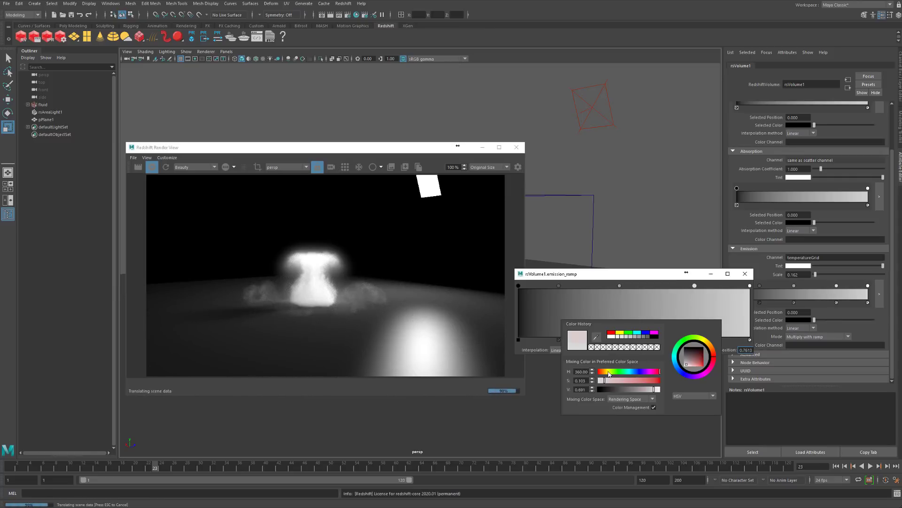
{"action": "left_click_drag", "start_coordinate": [605, 372], "coordinate": [659, 389]}
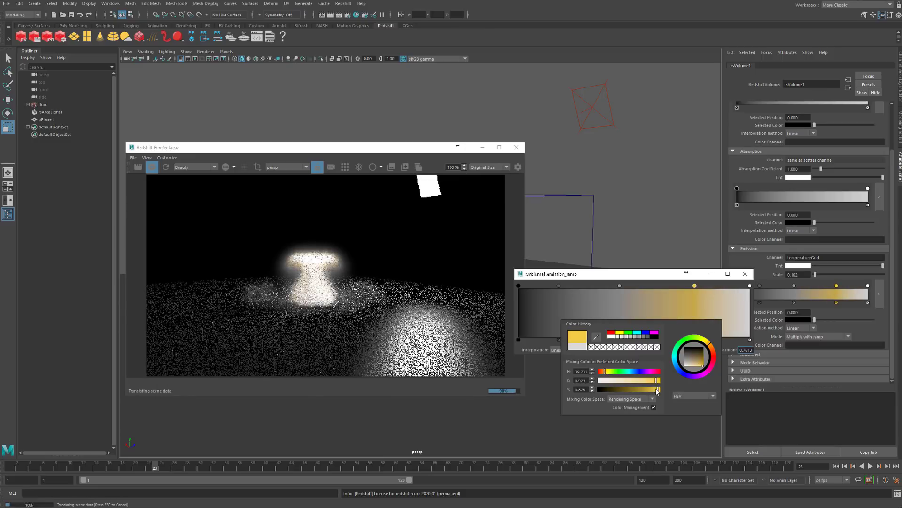
{"action": "left_click_drag", "start_coordinate": [606, 372], "coordinate": [609, 374]}
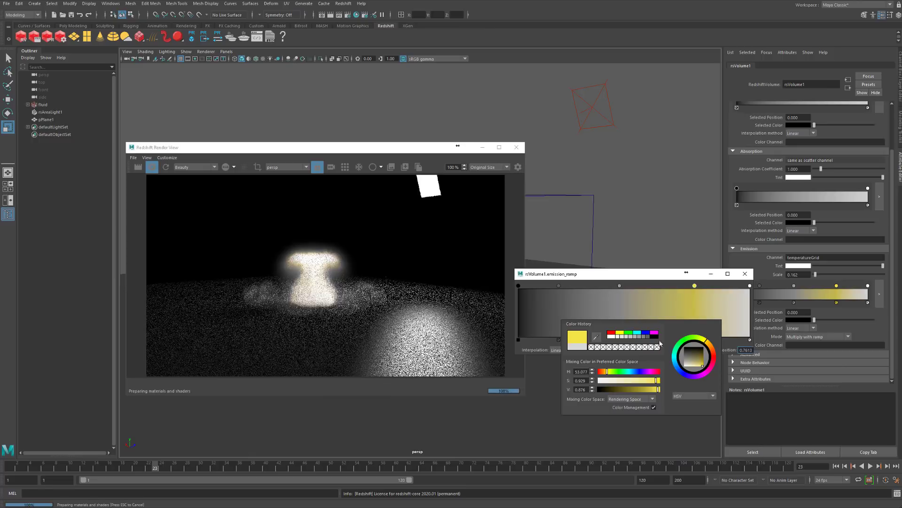
Move the middle emission ramp point to about 0.413 and colour it orange, reusing the recent yellow with hue about 23
{"action": "left_click_drag", "start_coordinate": [619, 287], "coordinate": [614, 286]}
{"action": "left_click", "coordinate": [629, 350]}
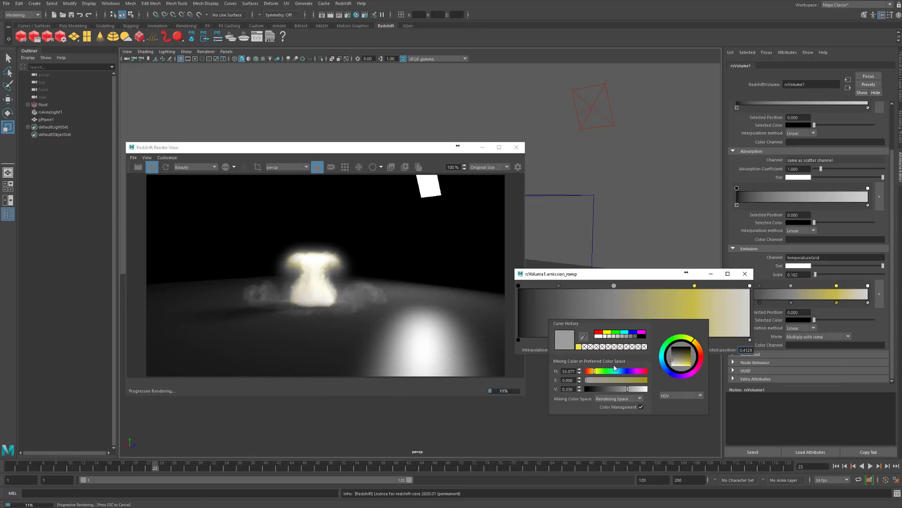
{"action": "left_click", "coordinate": [578, 346]}
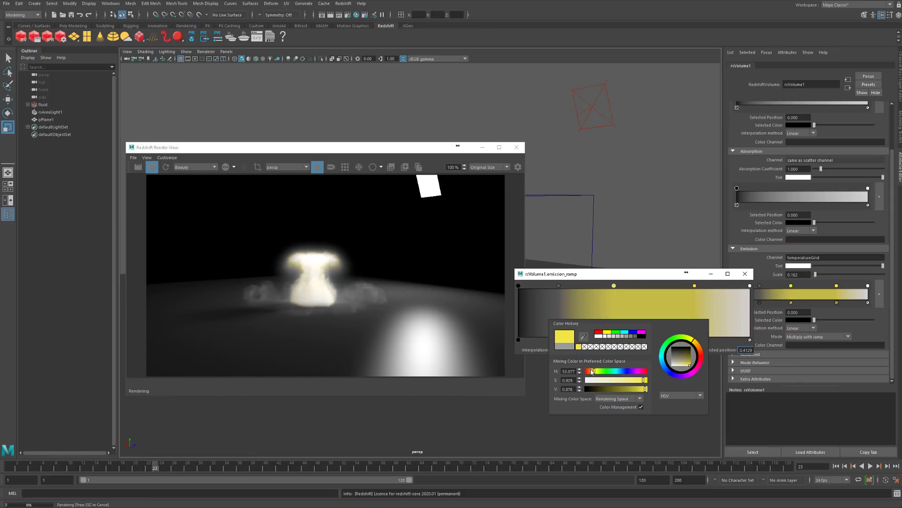
{"action": "left_click", "coordinate": [591, 371]}
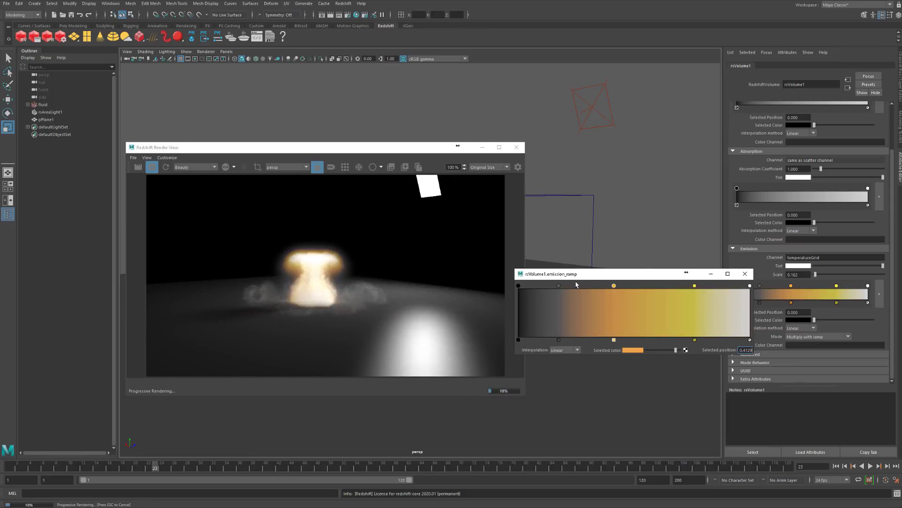
Colour the emission ramp point near 0.17 dark red, with hue about 4.6 and saturation about 0.936
{"action": "left_click", "coordinate": [559, 287]}
{"action": "left_click", "coordinate": [624, 349]}
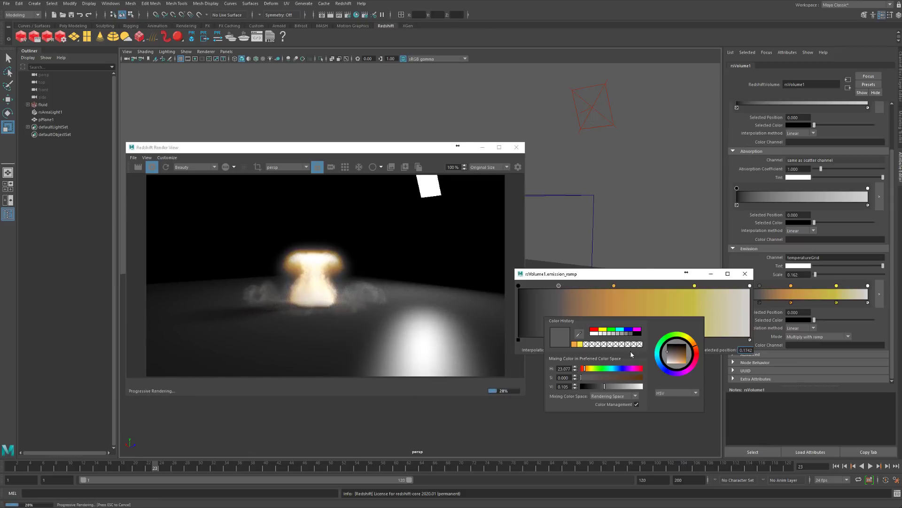
{"action": "left_click", "coordinate": [583, 370]}
{"action": "left_click_drag", "start_coordinate": [582, 377], "coordinate": [640, 378]}
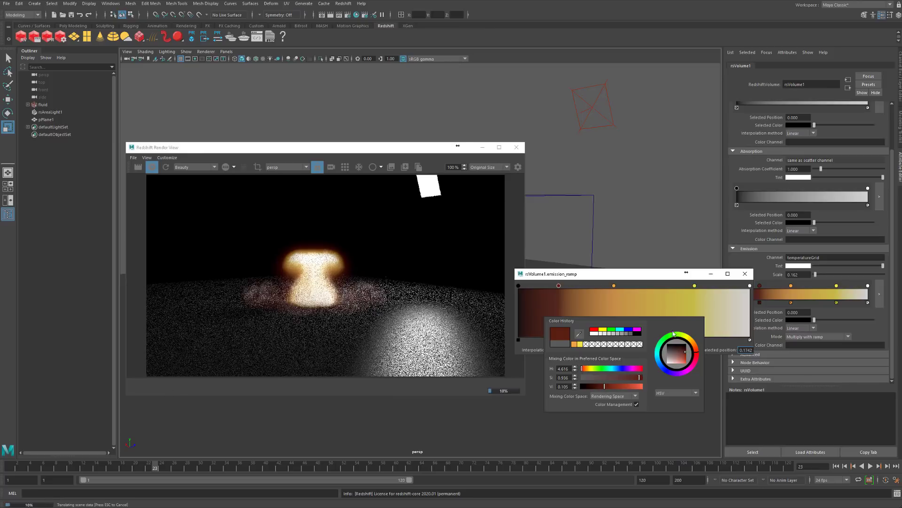
Move the dark red, orange and yellow emission ramp points to about 0.214, 0.513 and 0.814, and close the enlarged ramp editor
{"action": "left_click_drag", "start_coordinate": [558, 285], "coordinate": [637, 286]}
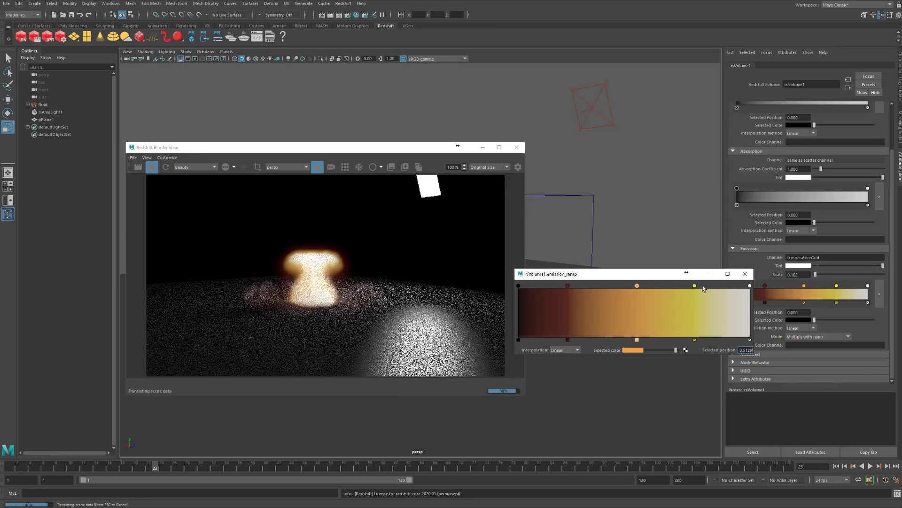
{"action": "left_click_drag", "start_coordinate": [696, 285], "coordinate": [706, 285]}
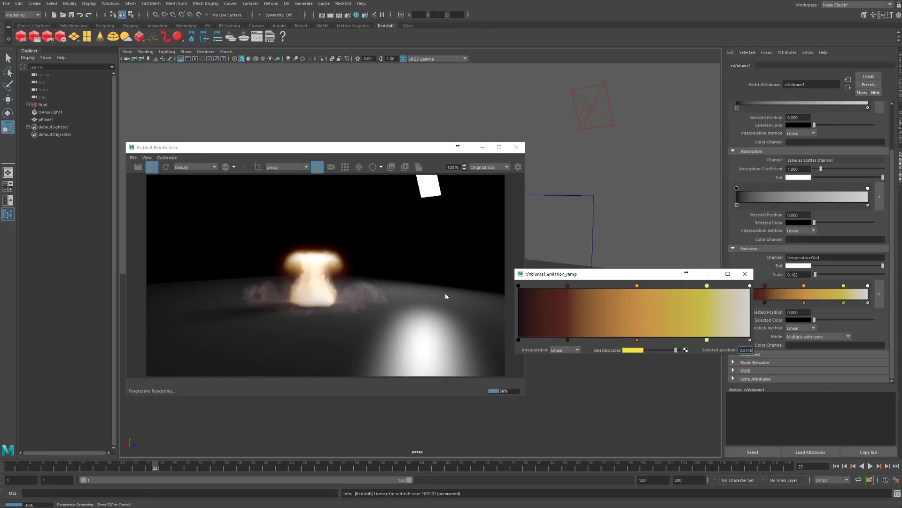
{"action": "left_click", "coordinate": [748, 274]}
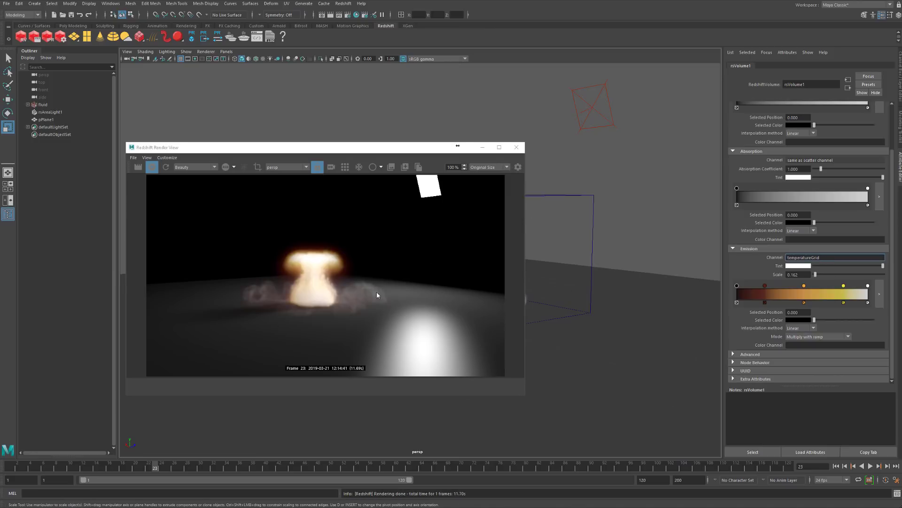
Test the area light's influence by setting its volume contribution scale to 0 and back to 1, then switching the light off and on
{"action": "left_click_drag", "start_coordinate": [658, 153], "coordinate": [529, 74]}
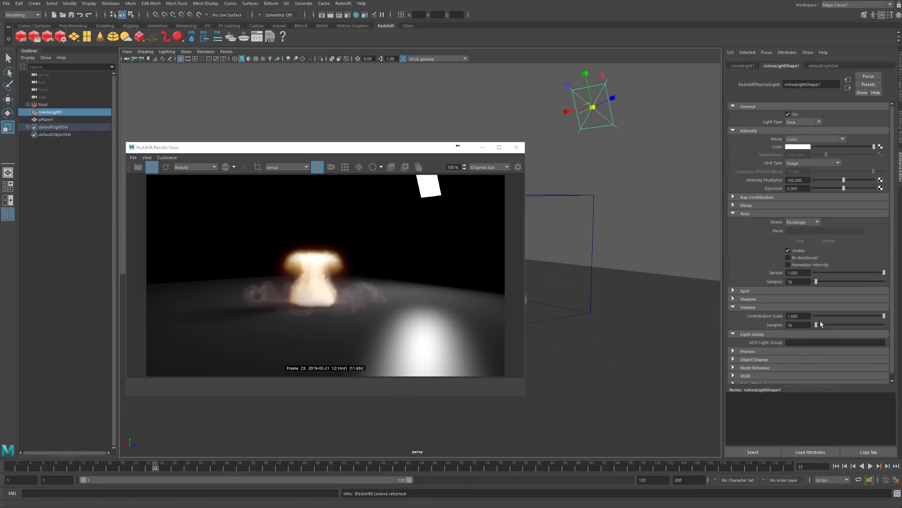
{"action": "left_click_drag", "start_coordinate": [821, 316], "coordinate": [814, 316]}
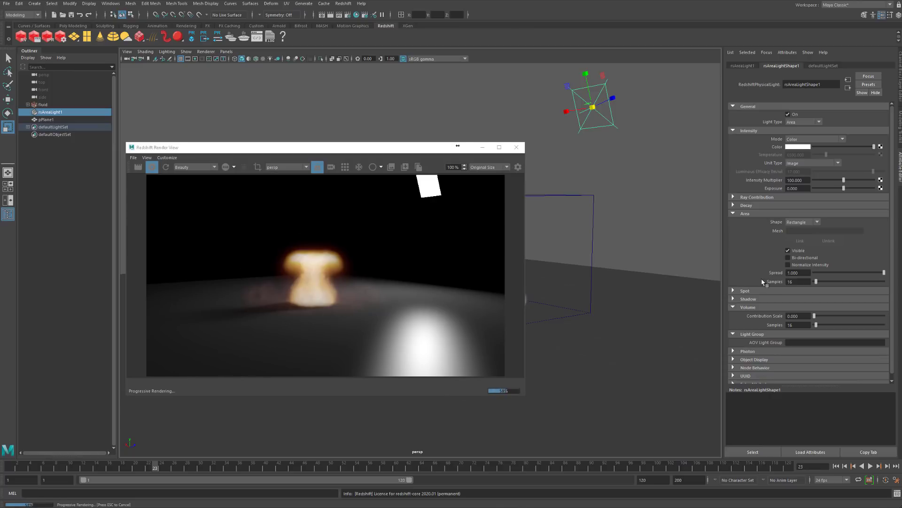
{"action": "left_click_drag", "start_coordinate": [816, 315], "coordinate": [884, 316]}
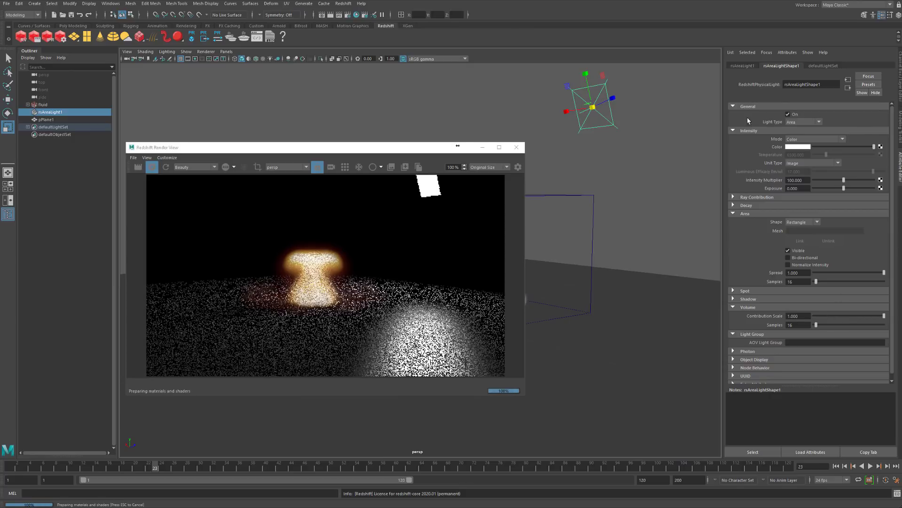
{"action": "left_click", "coordinate": [793, 114]}
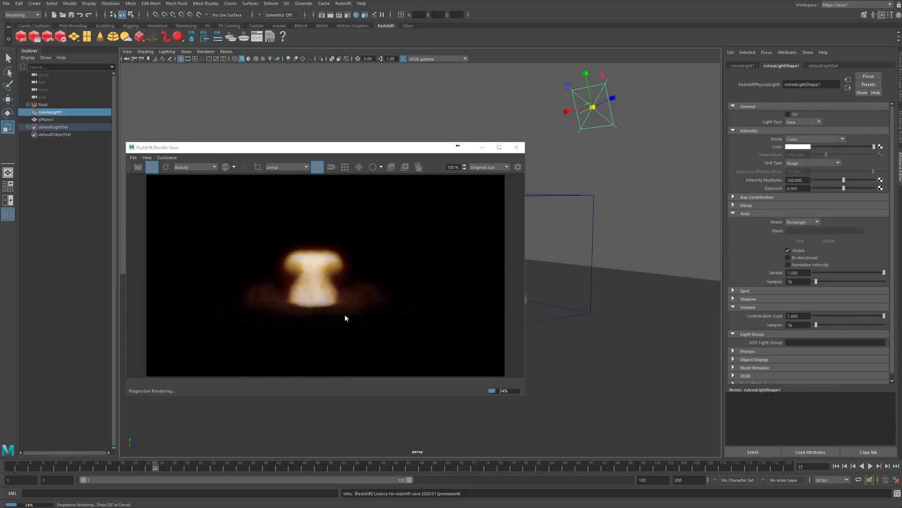
{"action": "left_click", "coordinate": [788, 114]}
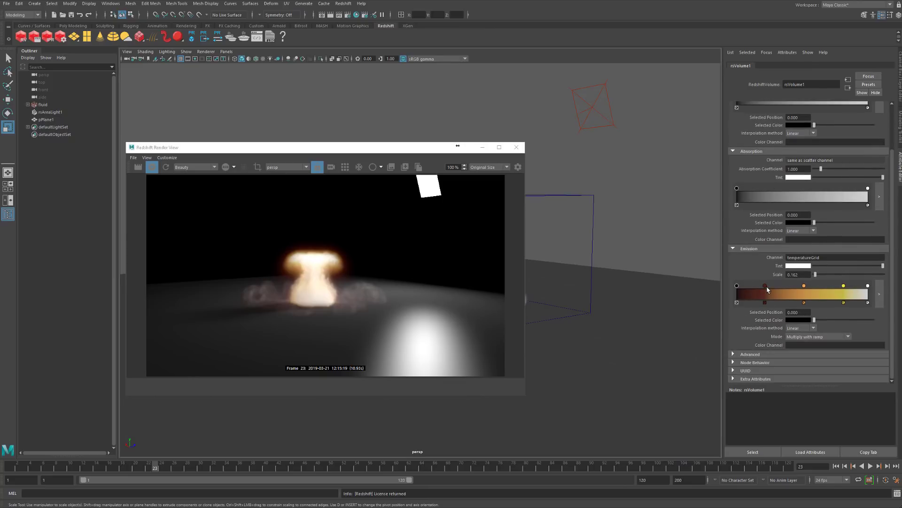
Shift the black start point of the volume shader's emission ramp inward, closer to the dark red point
{"action": "left_click_drag", "start_coordinate": [352, 148], "coordinate": [782, 213]}
{"action": "scroll", "coordinate": [497, 255], "scroll_direction": "up", "scroll_amount": 5}
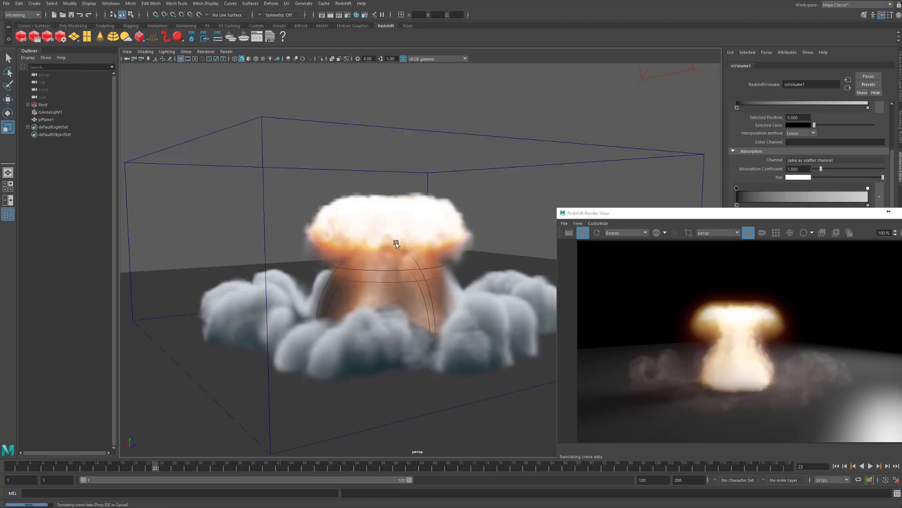
{"action": "left_click_drag", "start_coordinate": [396, 247], "coordinate": [382, 227], "text": "alt"}
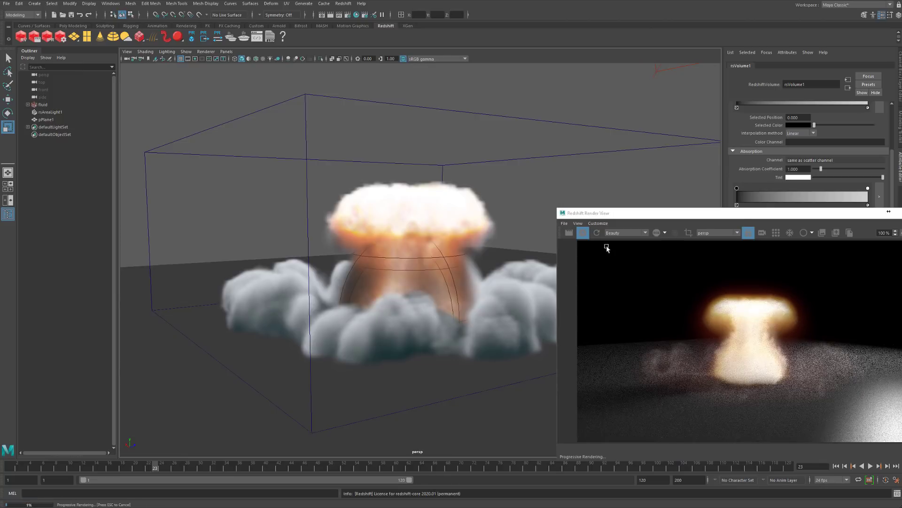
{"action": "left_click_drag", "start_coordinate": [611, 213], "coordinate": [263, 124]}
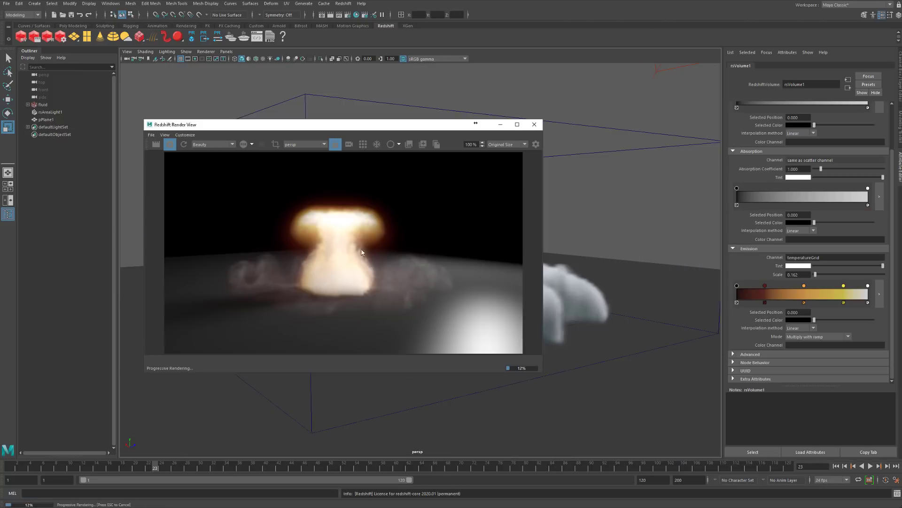
{"action": "left_click_drag", "start_coordinate": [737, 285], "coordinate": [764, 284]}
{"action": "left_click", "coordinate": [765, 285]}
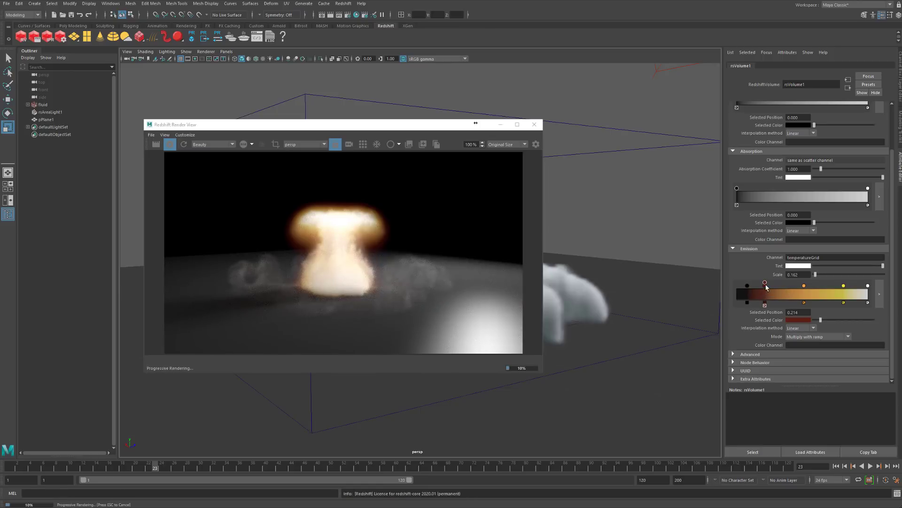
Add an emission ramp point at about 0.353 and colour it a brighter orange-red with hue about 5 and saturation 0.994
{"action": "left_click", "coordinate": [783, 286]}
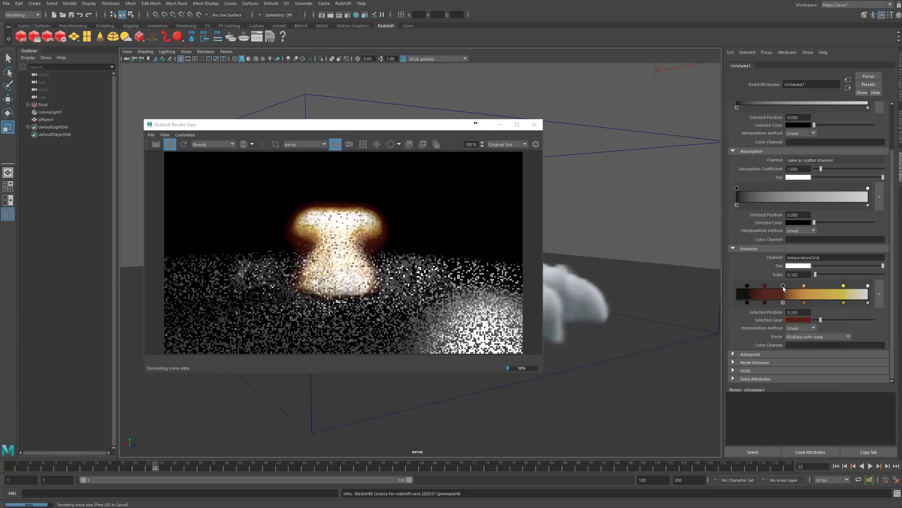
{"action": "left_click", "coordinate": [796, 321]}
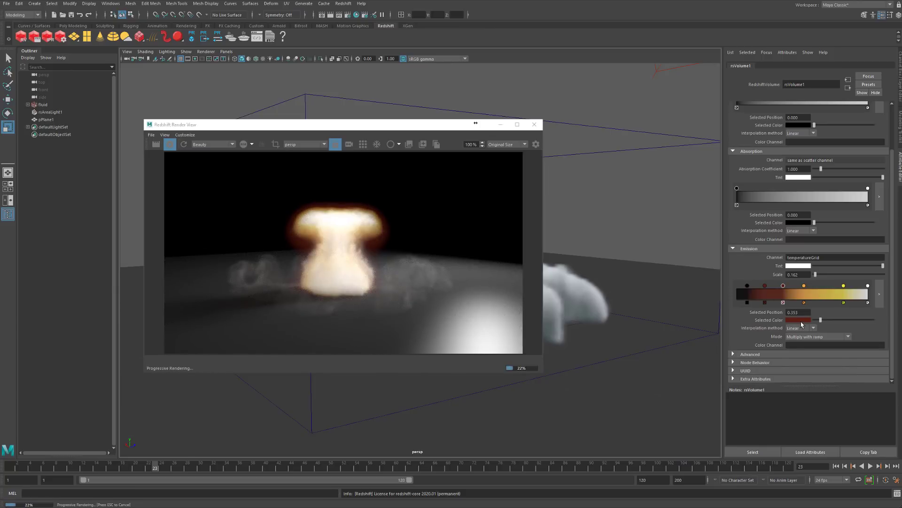
{"action": "left_click", "coordinate": [799, 321]}
{"action": "left_click", "coordinate": [880, 294]}
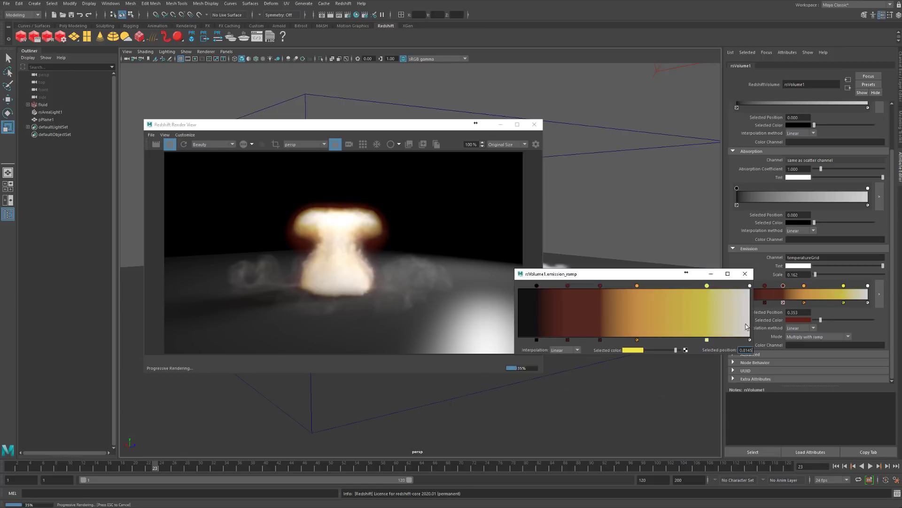
{"action": "left_click_drag", "start_coordinate": [666, 276], "coordinate": [331, 365]}
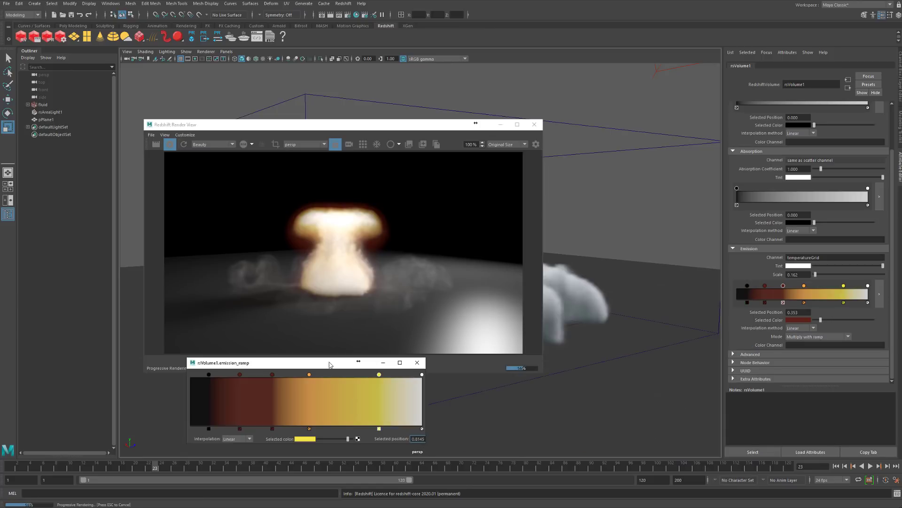
{"action": "left_click", "coordinate": [273, 375]}
{"action": "left_click", "coordinate": [304, 437]}
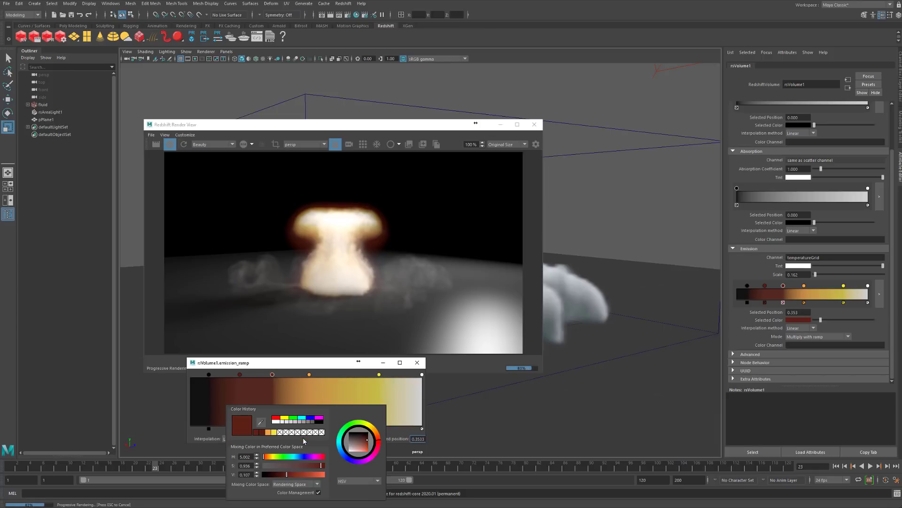
{"action": "left_click", "coordinate": [301, 475]}
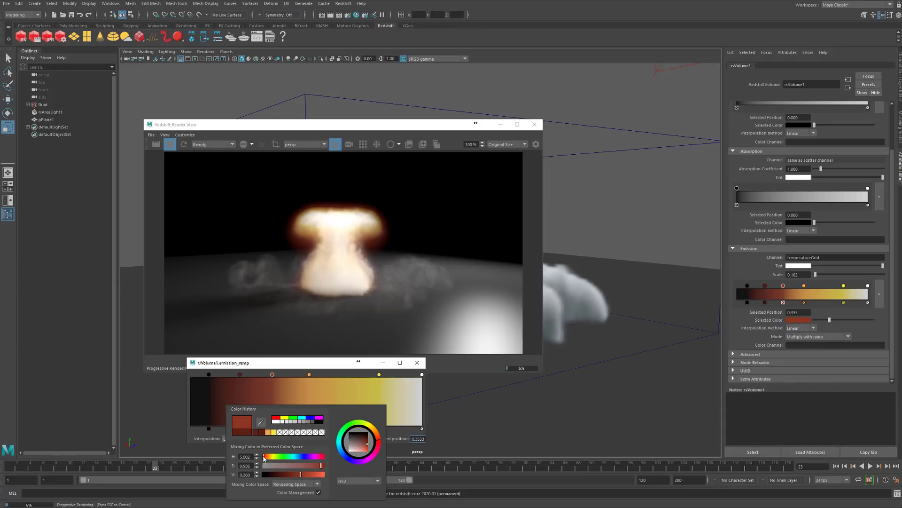
{"action": "left_click", "coordinate": [325, 465]}
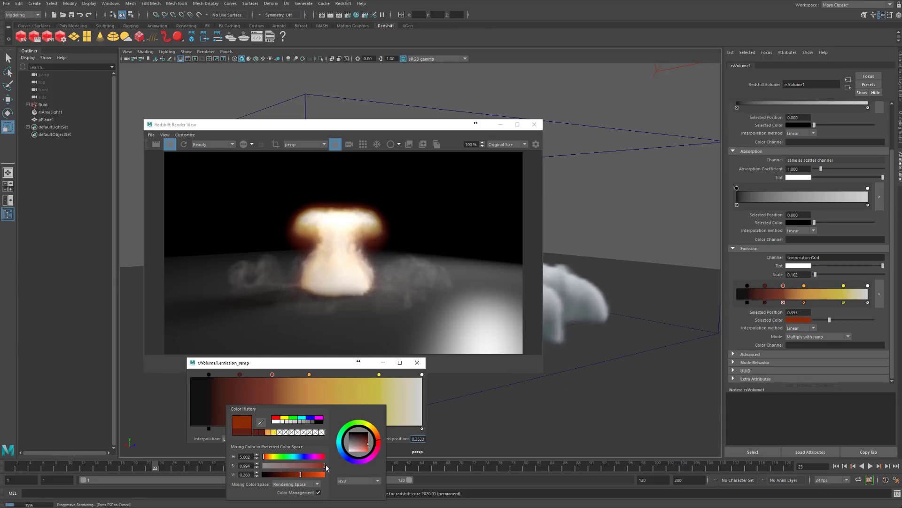
{"action": "left_click_drag", "start_coordinate": [301, 474], "coordinate": [308, 475]}
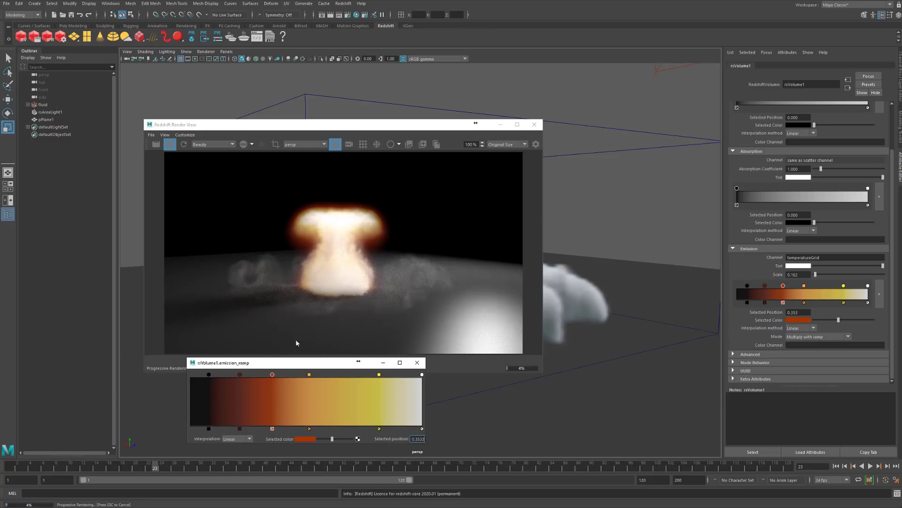
Move the orange emission ramp point to about 0.566 and make it redder, with hue about 15.5 and saturation 0.987
{"action": "left_click_drag", "start_coordinate": [310, 376], "coordinate": [322, 377]}
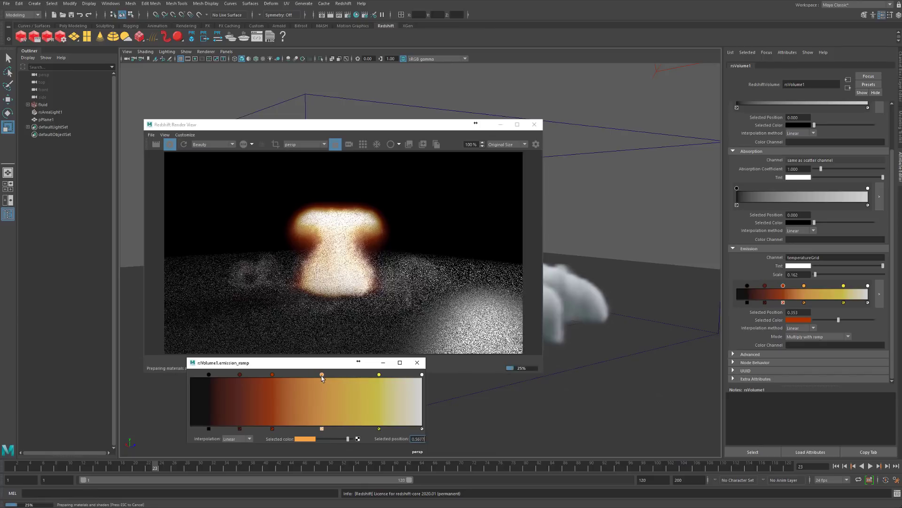
{"action": "left_click", "coordinate": [303, 439]}
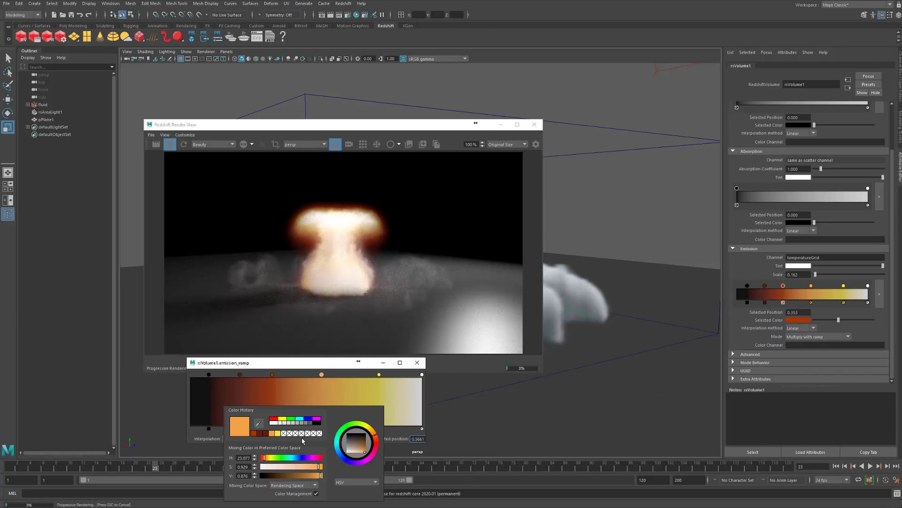
{"action": "left_click", "coordinate": [321, 470]}
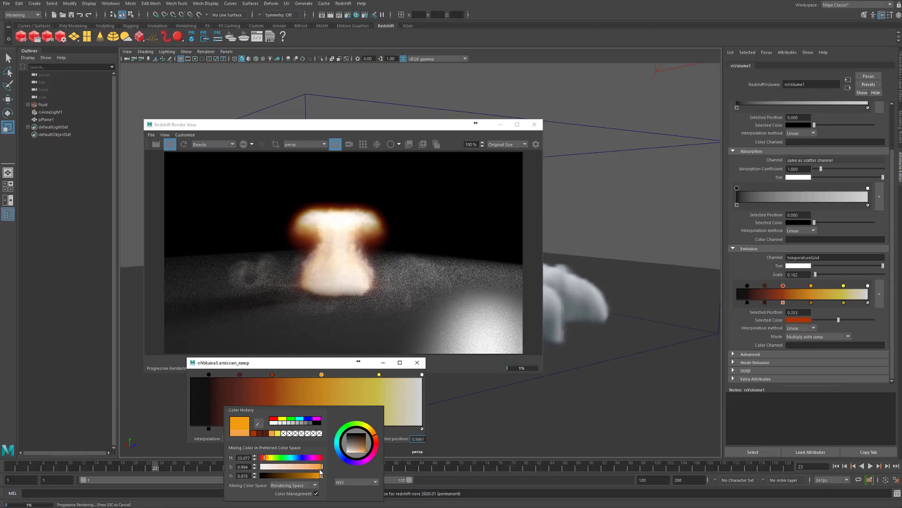
{"action": "left_click_drag", "start_coordinate": [320, 469], "coordinate": [320, 469]}
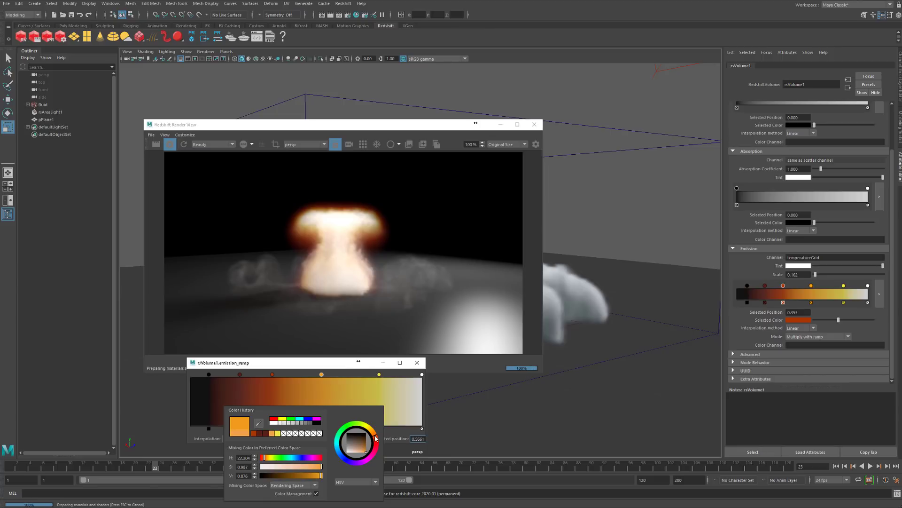
{"action": "left_click_drag", "start_coordinate": [375, 438], "coordinate": [377, 440]}
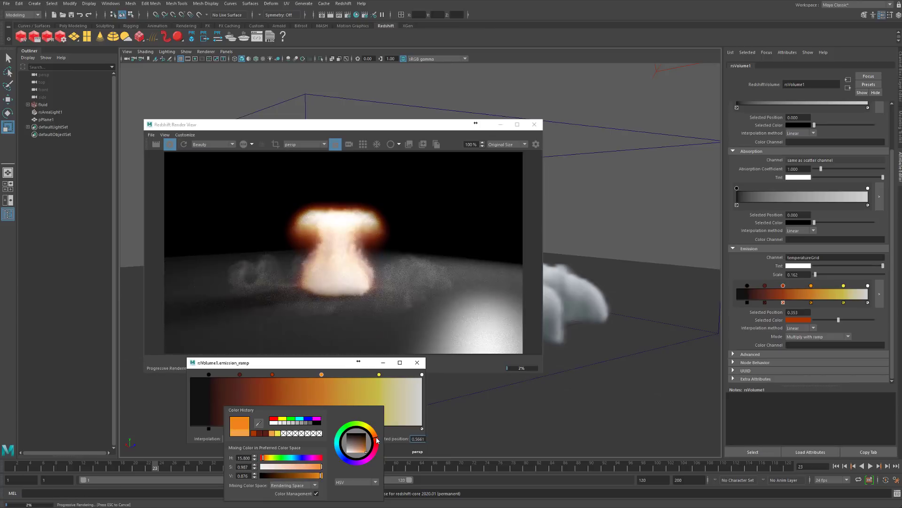
{"action": "left_click_drag", "start_coordinate": [377, 439], "coordinate": [378, 441]}
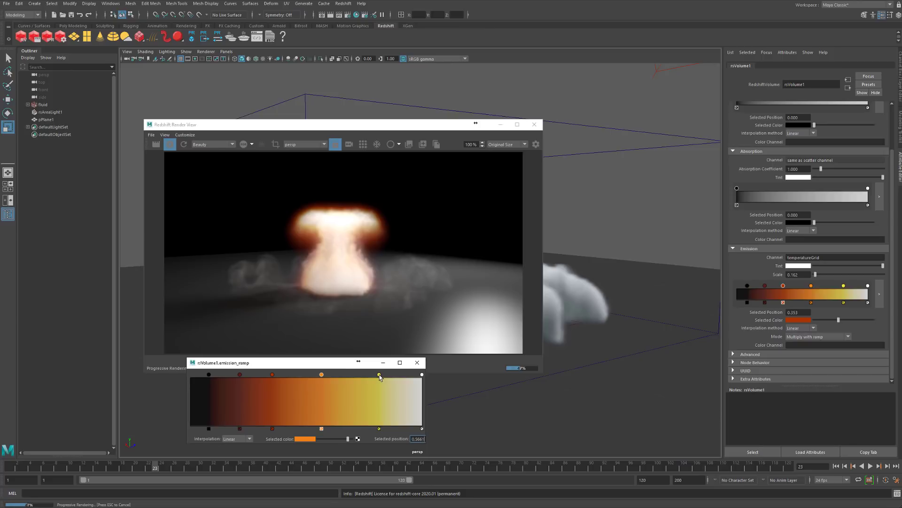
Move the yellow emission ramp point to about 0.92 and add an amber point near 0.748, based on the recent orange with a yellower hue
{"action": "left_click_drag", "start_coordinate": [379, 374], "coordinate": [404, 378]}
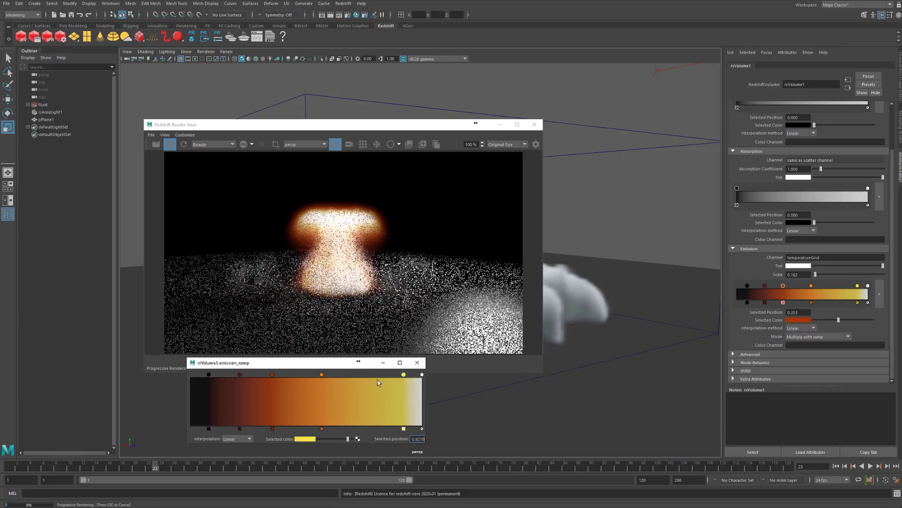
{"action": "left_click", "coordinate": [363, 381]}
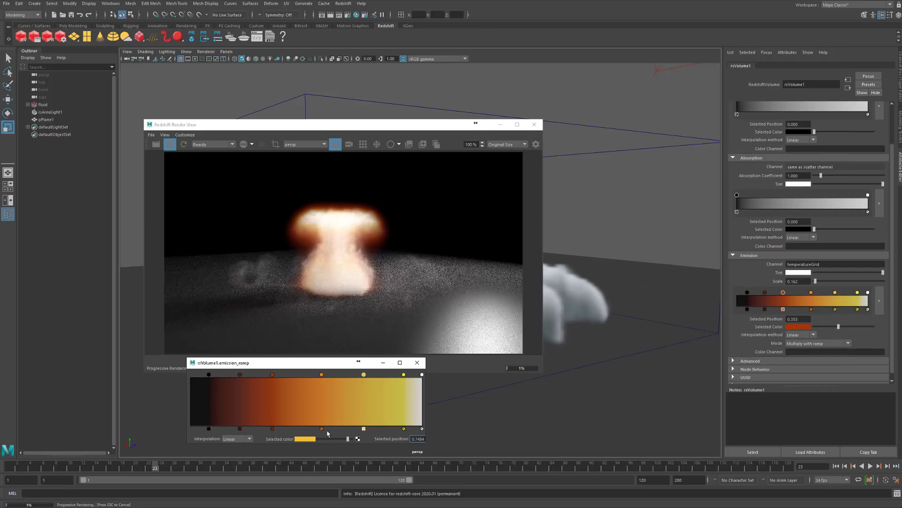
{"action": "left_click", "coordinate": [306, 441]}
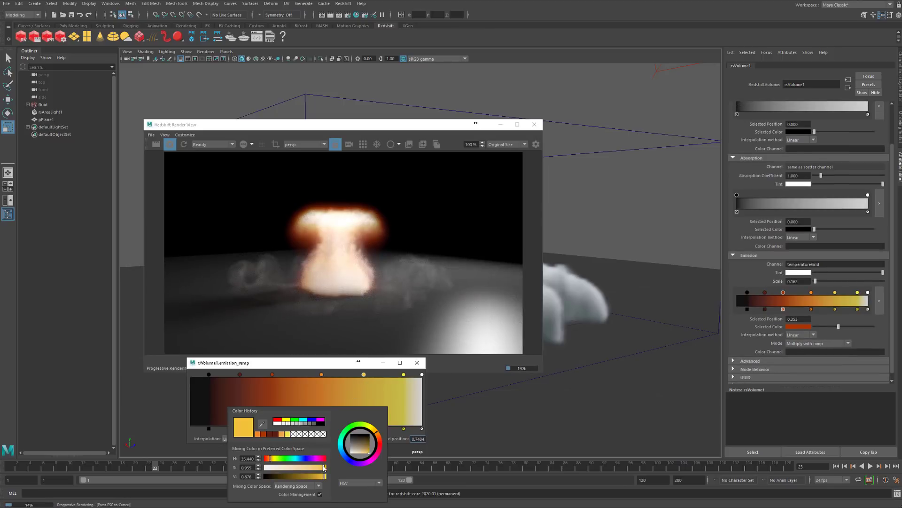
{"action": "left_click_drag", "start_coordinate": [324, 476], "coordinate": [322, 479]}
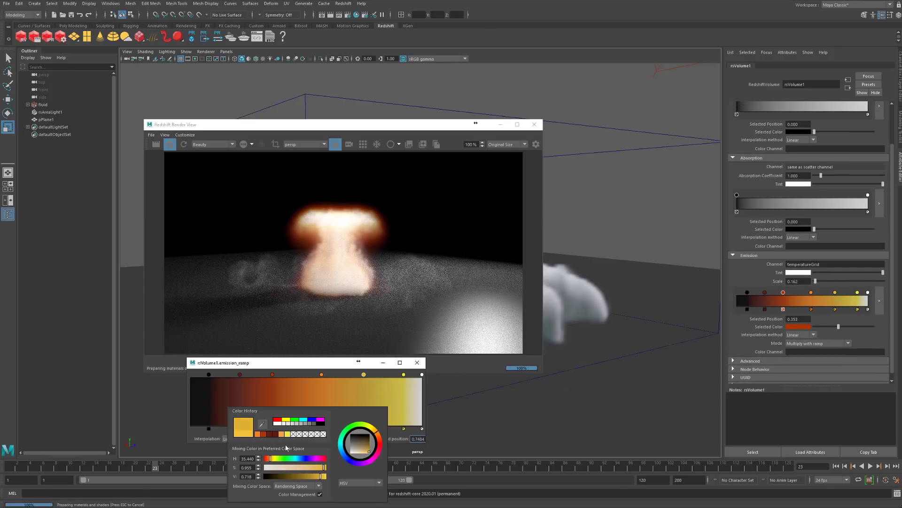
{"action": "left_click", "coordinate": [261, 434]}
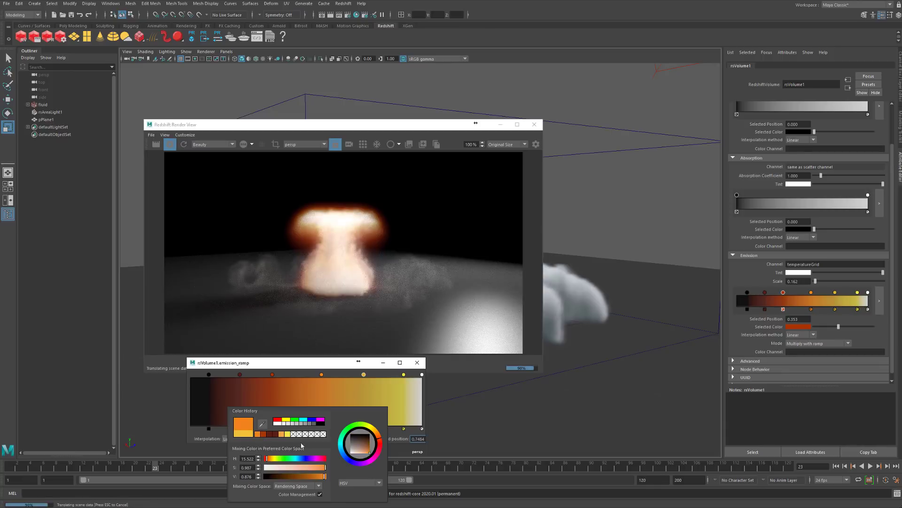
{"action": "left_click", "coordinate": [377, 435]}
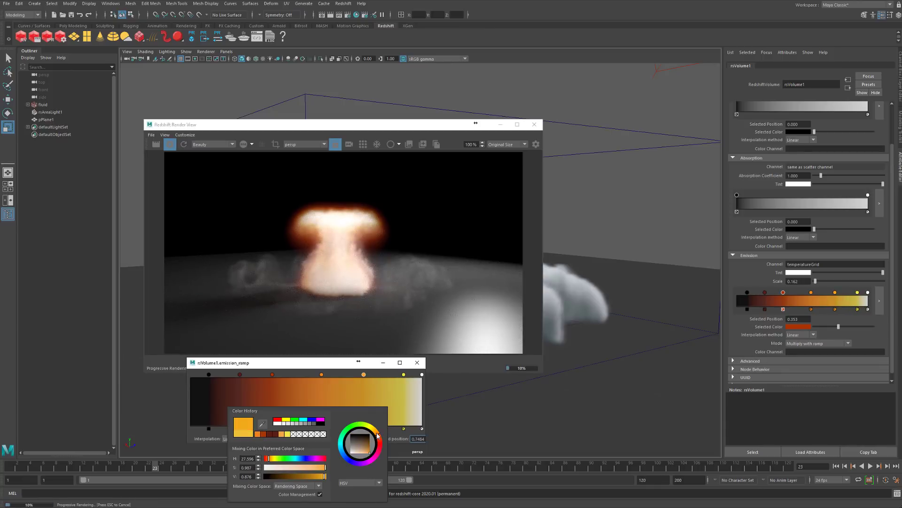
{"action": "left_click", "coordinate": [377, 433]}
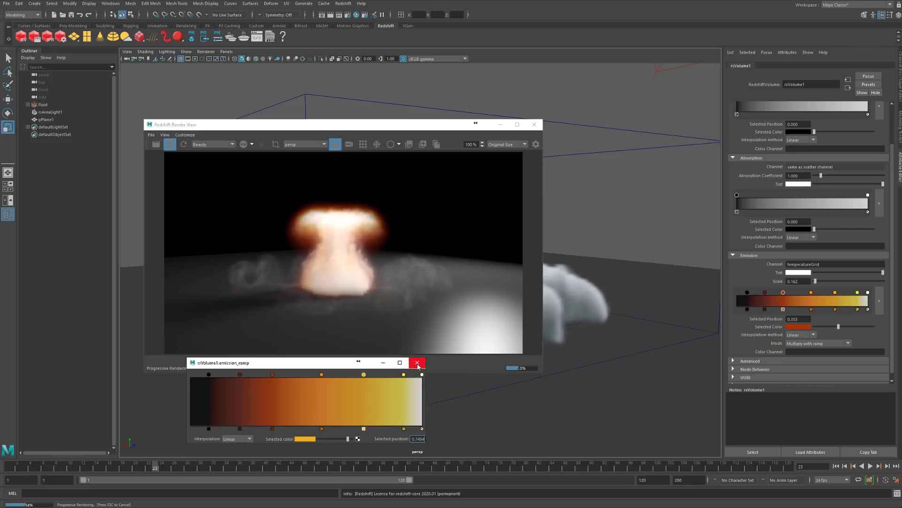
{"action": "left_click", "coordinate": [418, 362]}
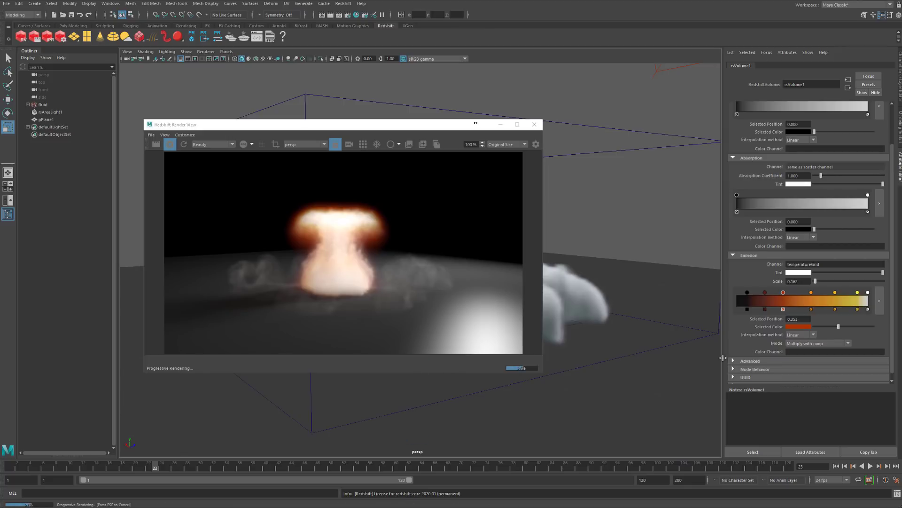
Drive the volume shader's emission with the fluid's Fuel channel
{"action": "left_click", "coordinate": [830, 265]}
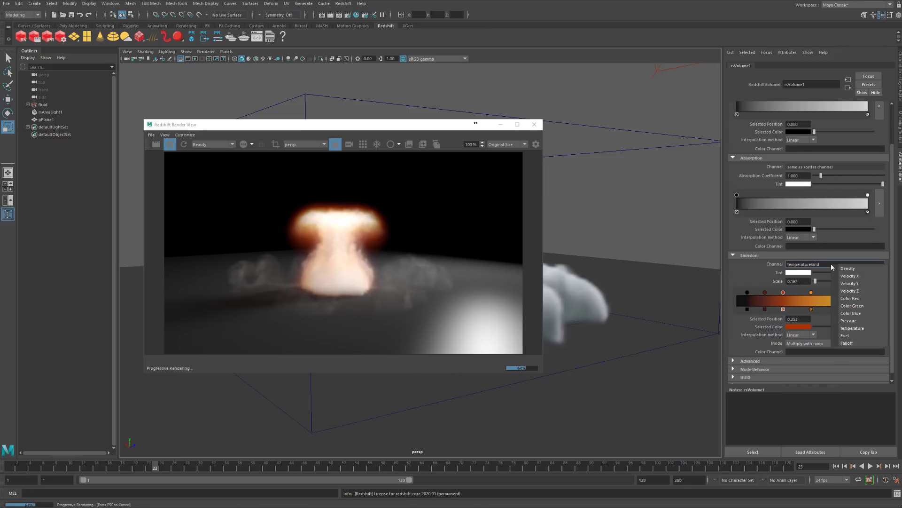
{"action": "left_click", "coordinate": [848, 335]}
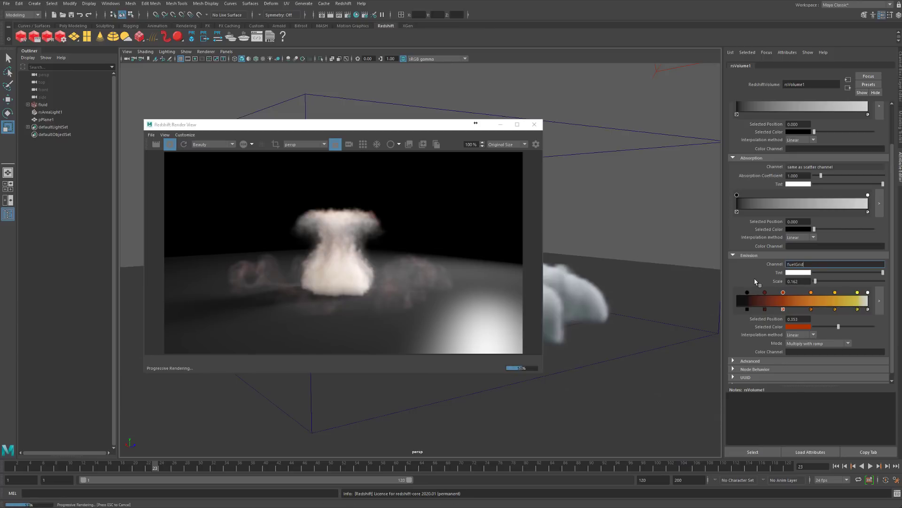
Try absorption coefficients of 0 and about 0.541 on the volume shader
{"action": "scroll", "coordinate": [758, 281], "scroll_direction": "up", "scroll_amount": 2}
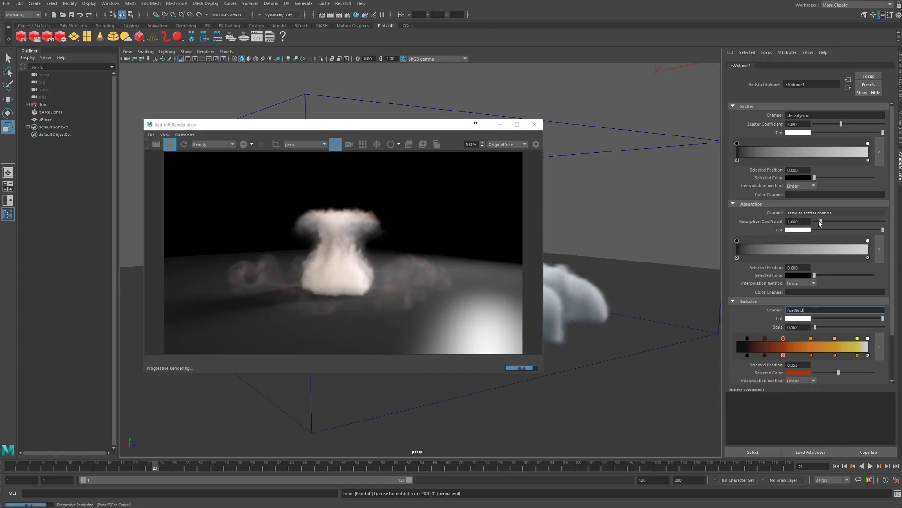
{"action": "left_click_drag", "start_coordinate": [820, 223], "coordinate": [807, 223]}
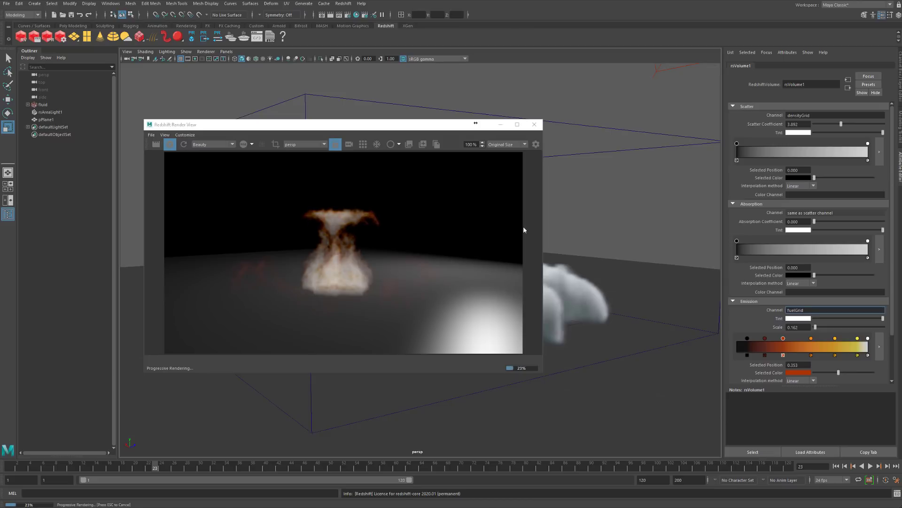
{"action": "left_click_drag", "start_coordinate": [814, 222], "coordinate": [818, 223]}
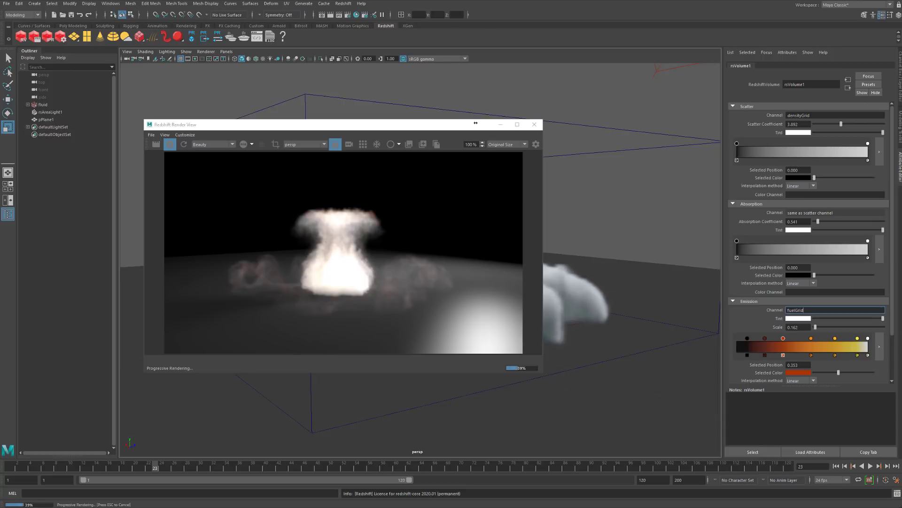
{"action": "key", "text": "Return"}
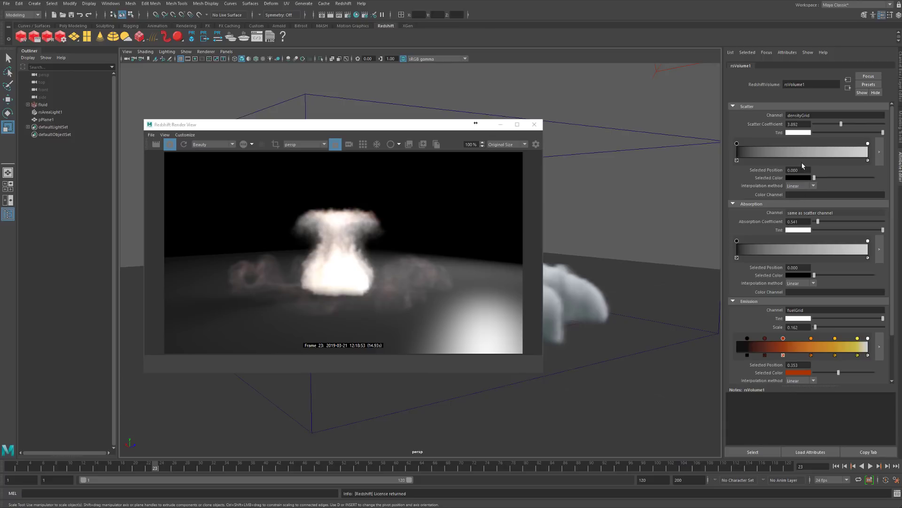
Set both the absorption coefficient and the scatter coefficient of the volume shader to 50
{"action": "double_click", "coordinate": [798, 221]}
{"action": "type", "text": "50"}
{"action": "key", "text": "Return"}
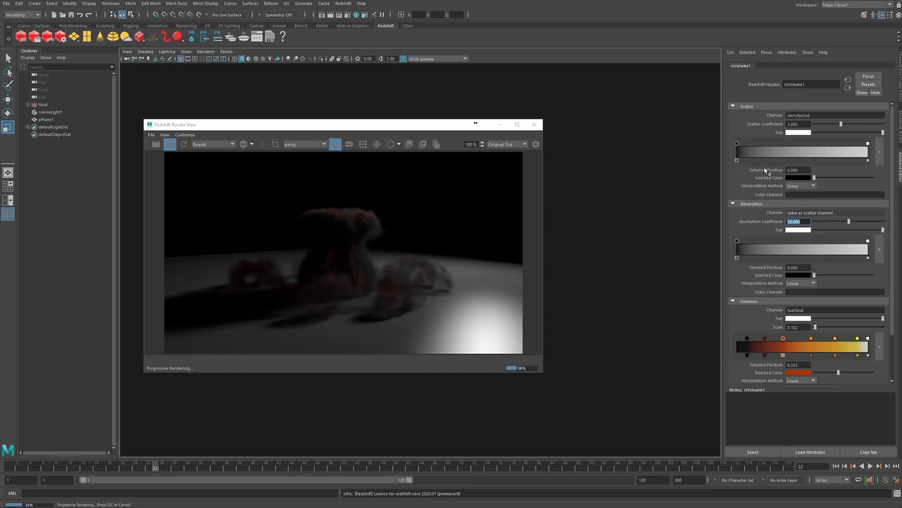
{"action": "left_click", "coordinate": [804, 124]}
{"action": "type", "text": "50"}
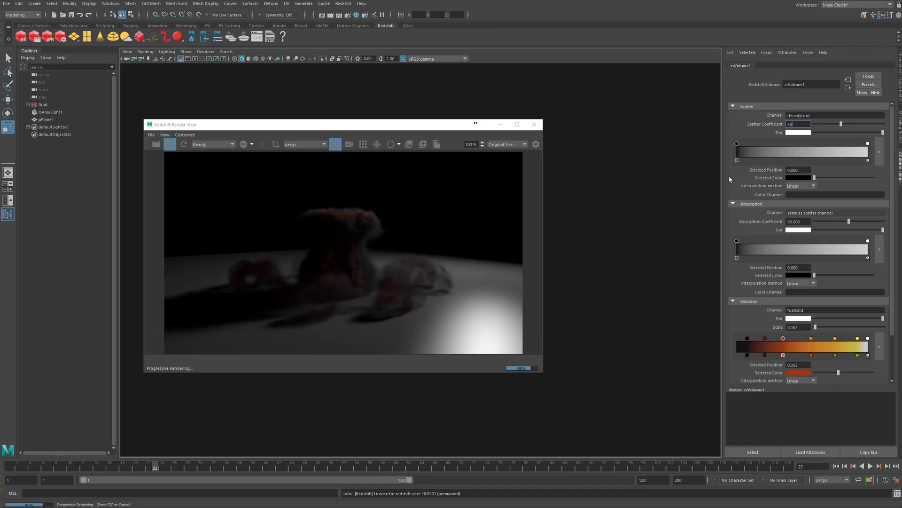
{"action": "key", "text": "Return"}
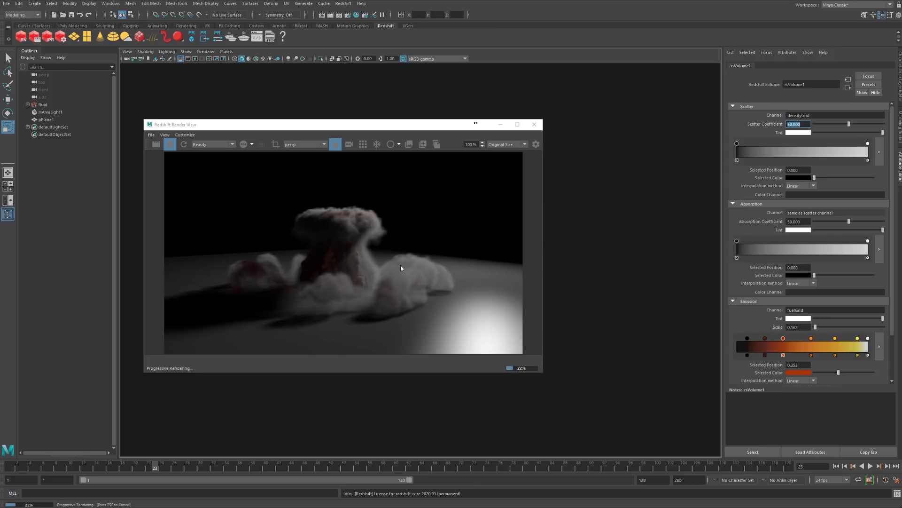
Select the area light and set the render view's display mode to Rec.709
{"action": "left_click", "coordinate": [52, 112]}
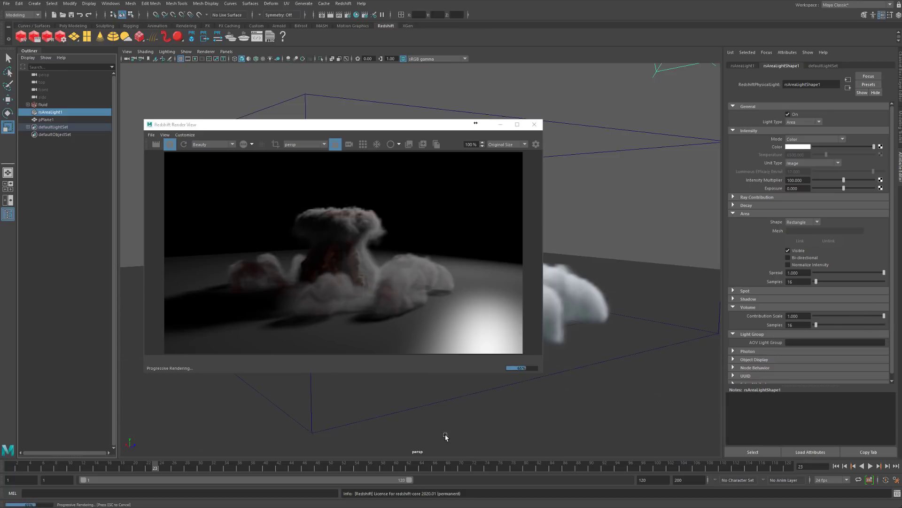
{"action": "left_click", "coordinate": [536, 145]}
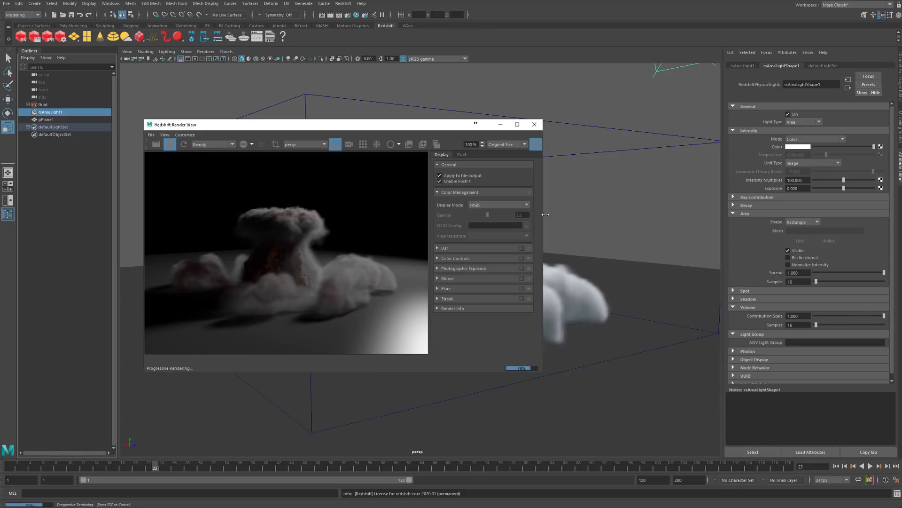
{"action": "left_click_drag", "start_coordinate": [545, 214], "coordinate": [620, 215]}
{"action": "left_click", "coordinate": [587, 205]}
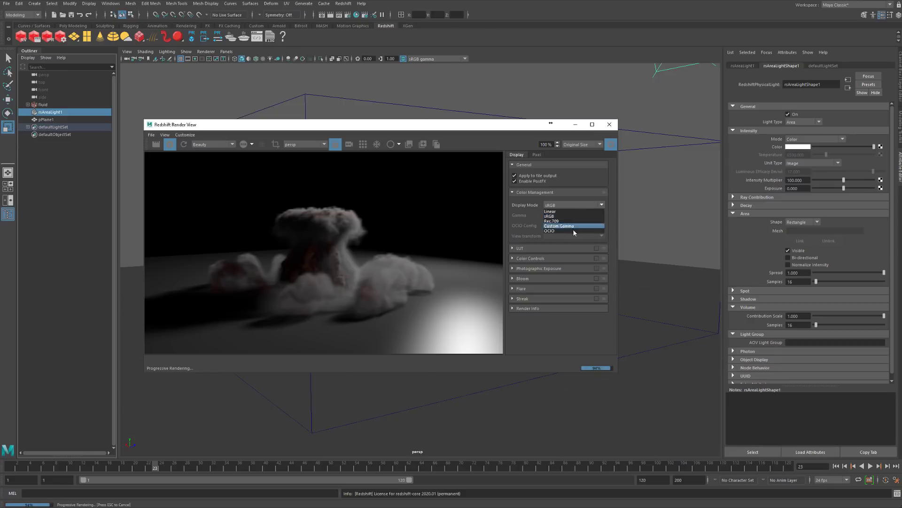
{"action": "left_click", "coordinate": [574, 221]}
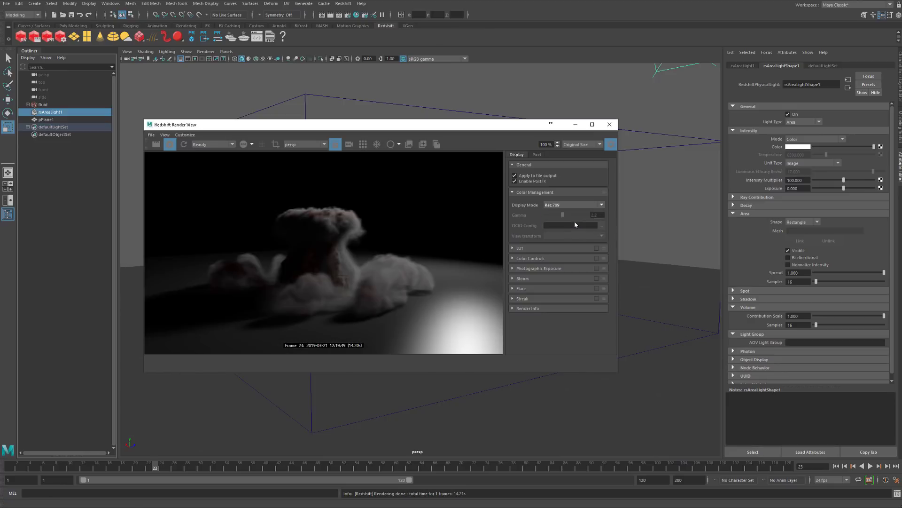
Enable photographic exposure, bloom, flare and streak for the render view, and resize its window to be narrower and taller
{"action": "left_click", "coordinate": [596, 268]}
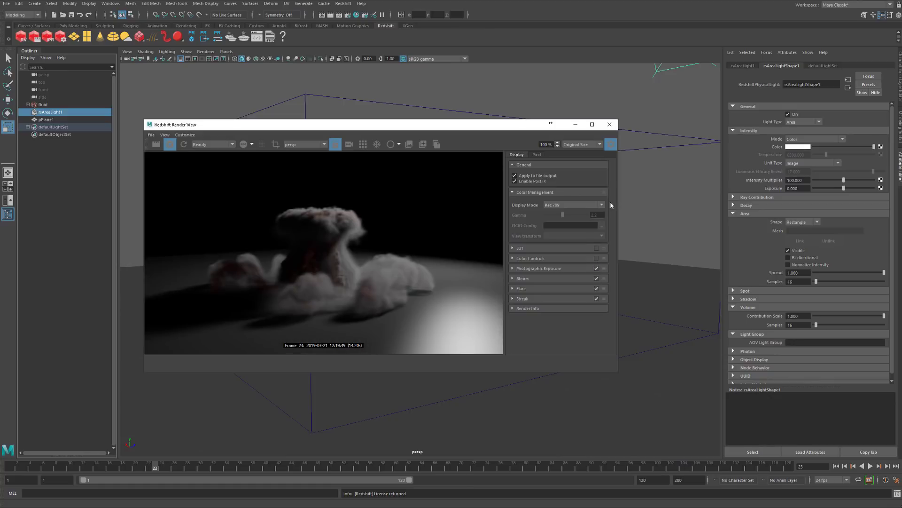
{"action": "left_click", "coordinate": [611, 144]}
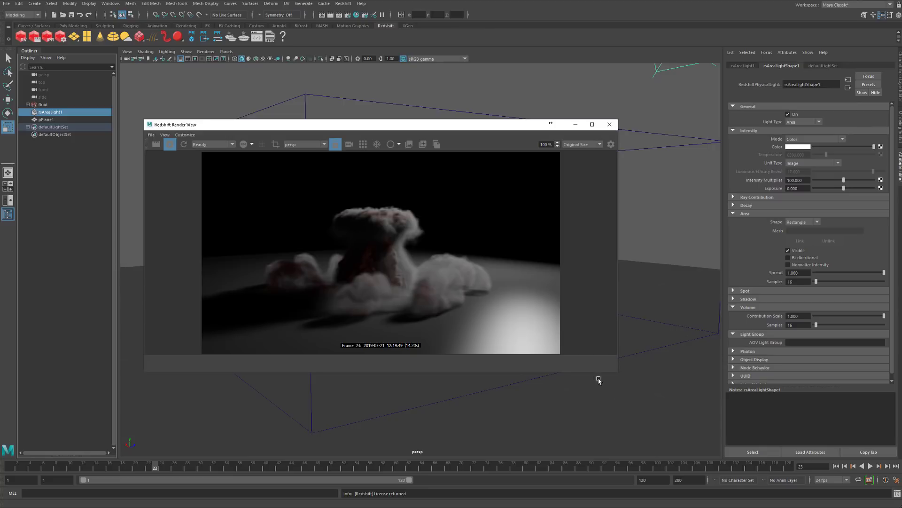
{"action": "left_click_drag", "start_coordinate": [617, 371], "coordinate": [579, 395]}
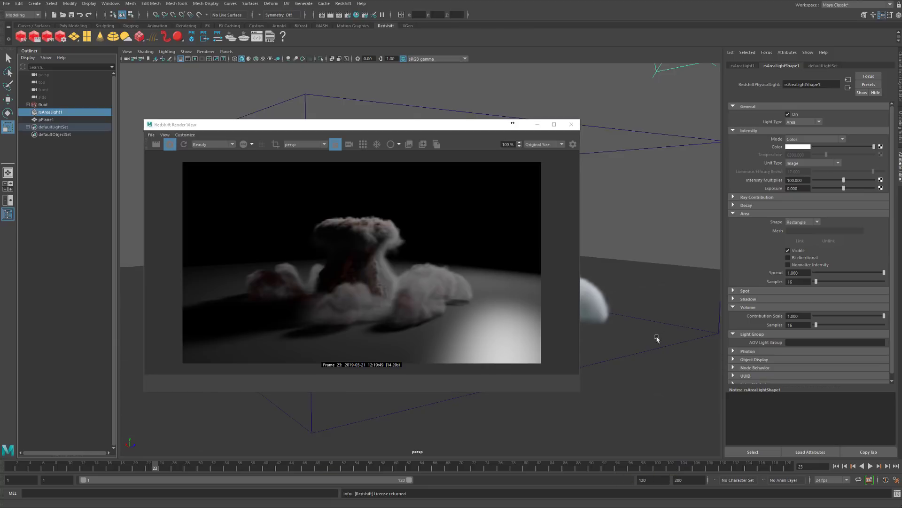
Switch the area light's intensity mode to Temperature and settle its intensity multiplier at 50 after trying 25, 30 and 45
{"action": "left_click", "coordinate": [817, 139]}
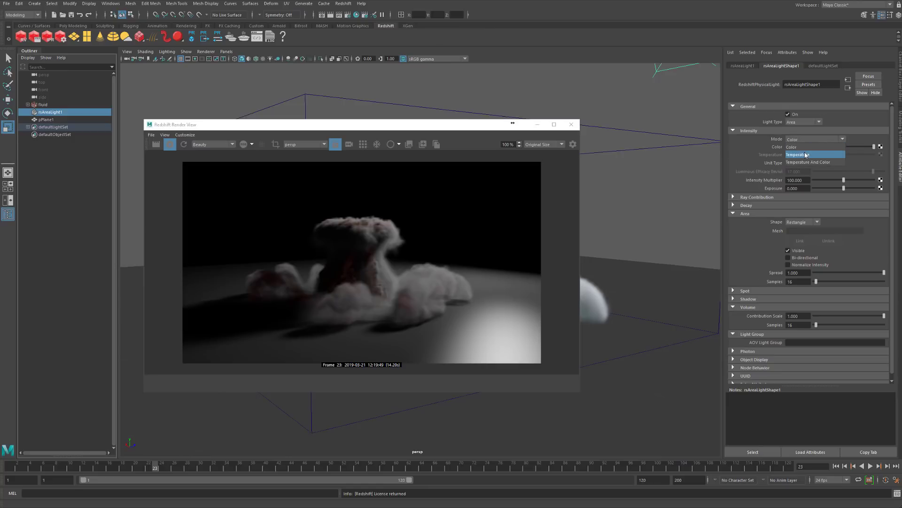
{"action": "left_click", "coordinate": [806, 155]}
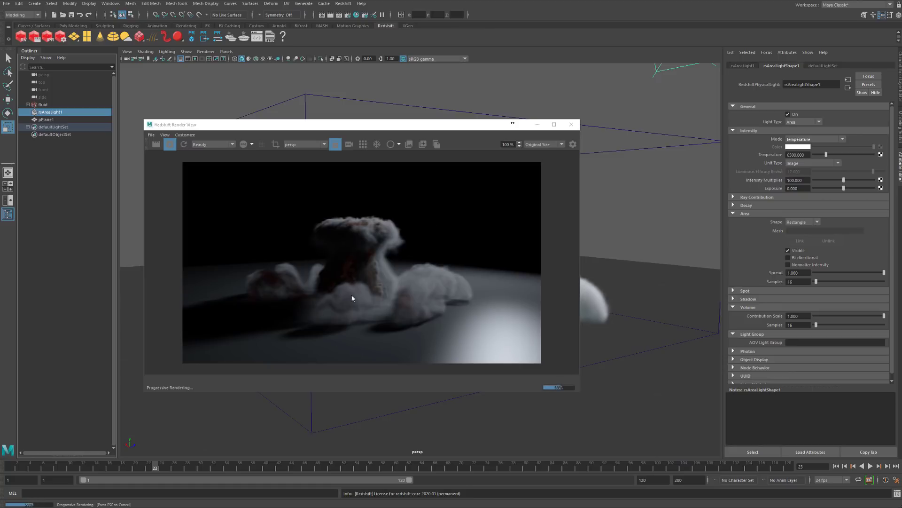
{"action": "left_click", "coordinate": [799, 180]}
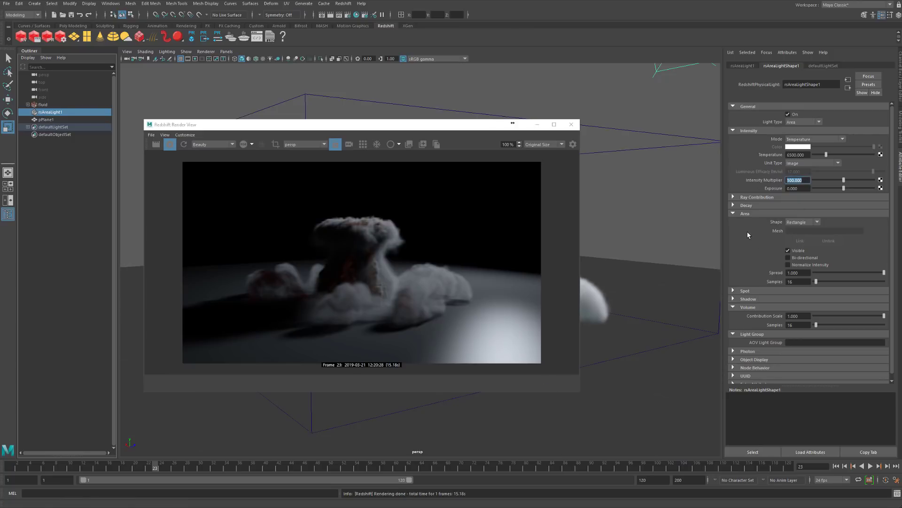
{"action": "type", "text": "25"}
{"action": "key", "text": "Return"}
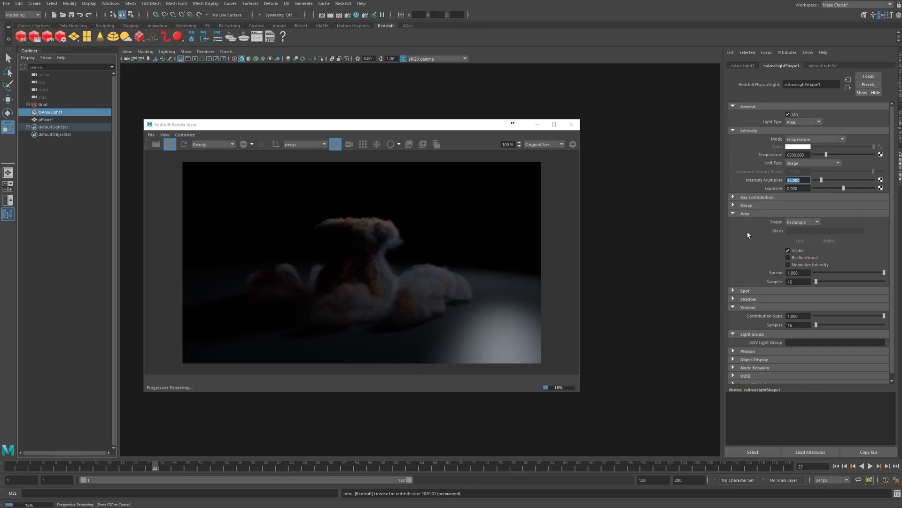
{"action": "type", "text": "30"}
{"action": "key", "text": "Return"}
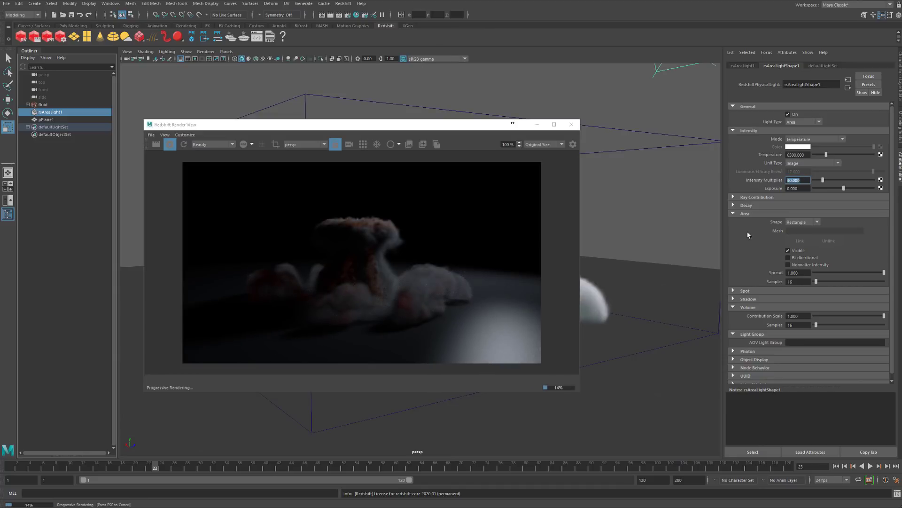
{"action": "type", "text": "45"}
{"action": "key", "text": "Return"}
{"action": "type", "text": "50"}
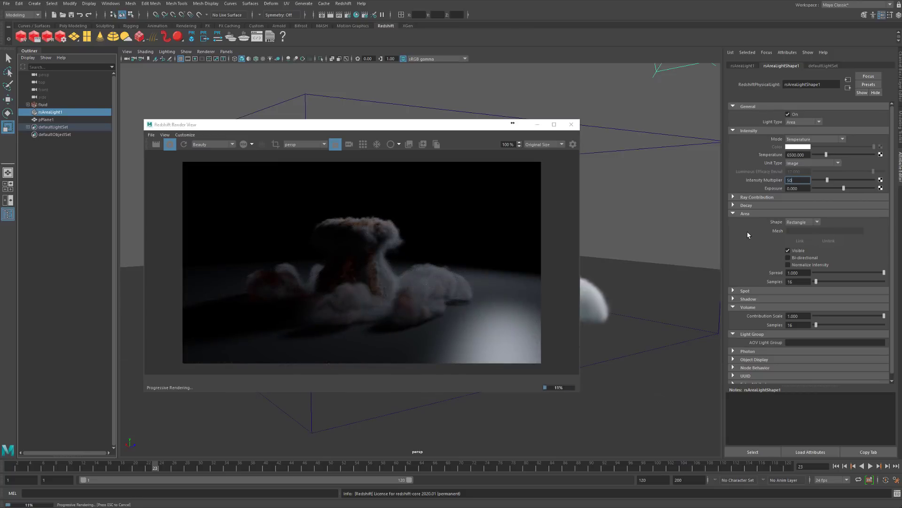
{"action": "key", "text": "Return"}
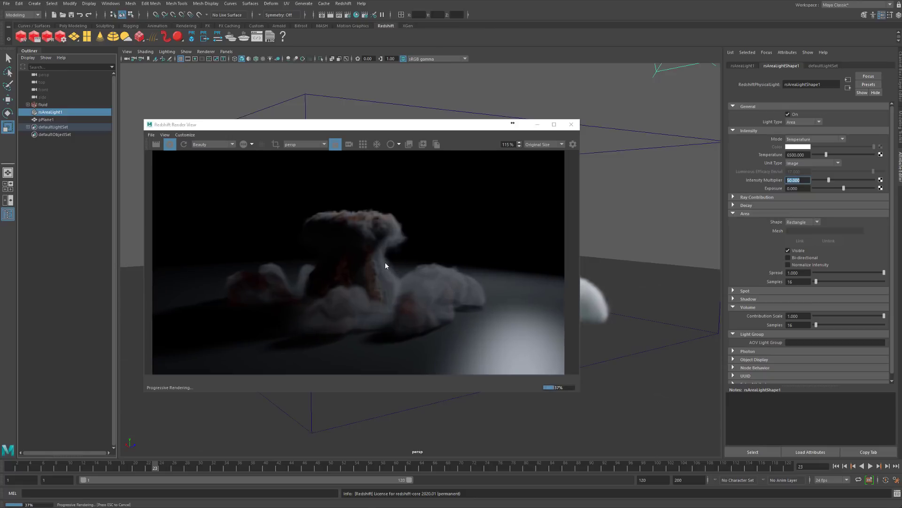
Try lowering the area light's volume contribution scale to about 0.011, and restore it to full
{"action": "scroll", "coordinate": [385, 261], "scroll_direction": "up", "scroll_amount": 5}
{"action": "scroll", "coordinate": [418, 307], "scroll_direction": "down", "scroll_amount": 4}
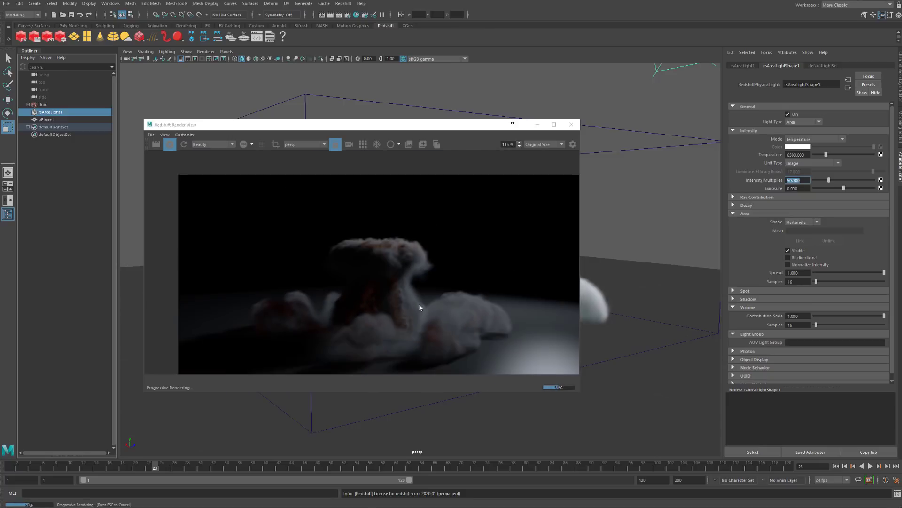
{"action": "middle_click_drag", "start_coordinate": [459, 298], "coordinate": [423, 271]}
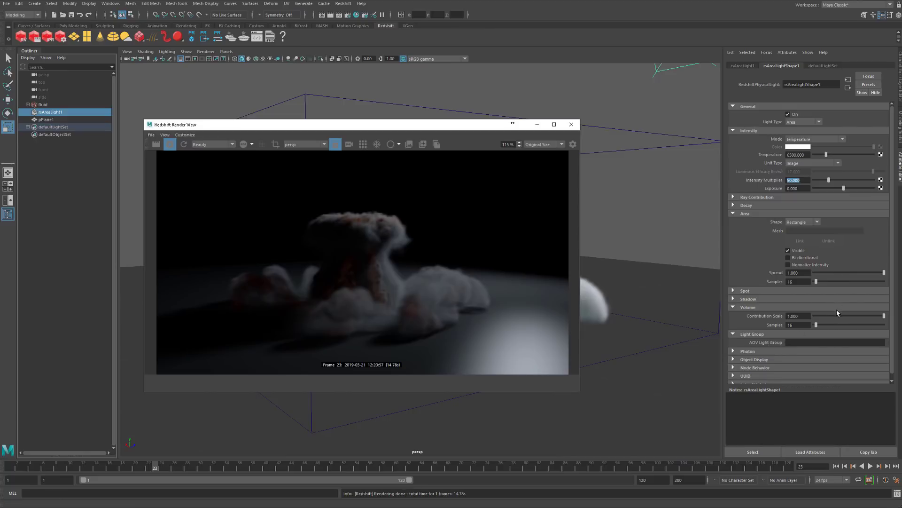
{"action": "left_click_drag", "start_coordinate": [831, 316], "coordinate": [804, 319]}
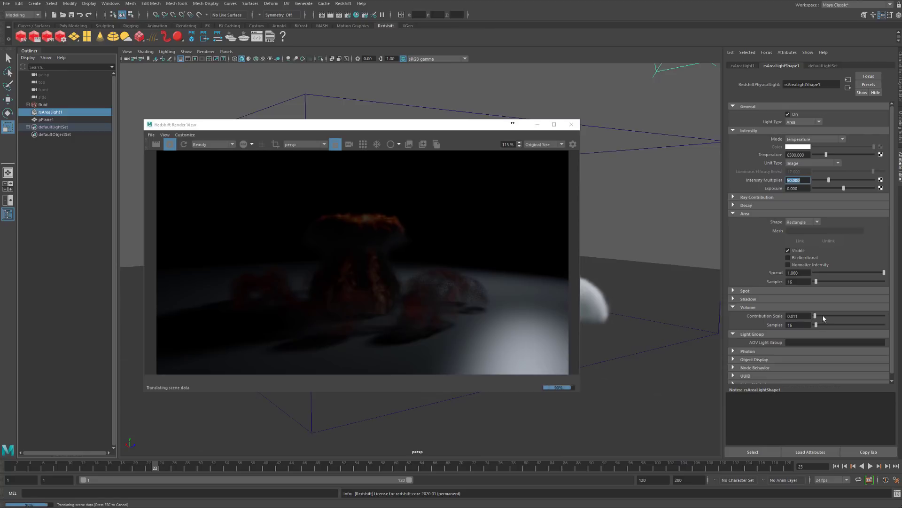
{"action": "left_click_drag", "start_coordinate": [814, 315], "coordinate": [898, 320]}
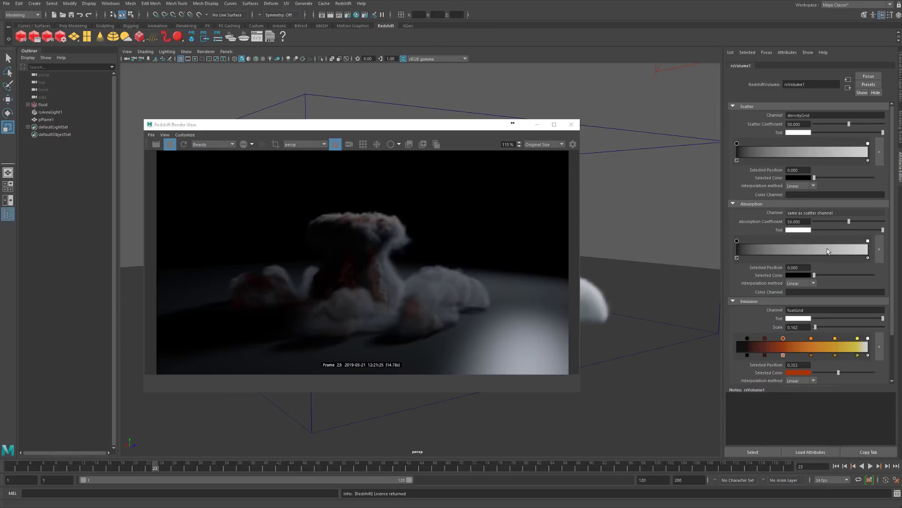
Add an absorption ramp point at about 0.475 and colour it a strongly desaturated version of the recent orange-red
{"action": "left_click", "coordinate": [879, 249]}
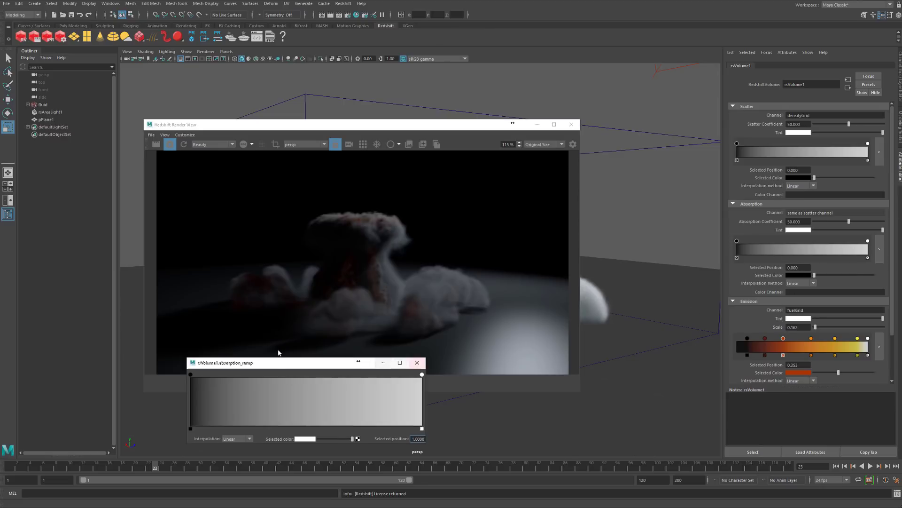
{"action": "left_click_drag", "start_coordinate": [275, 362], "coordinate": [299, 406]}
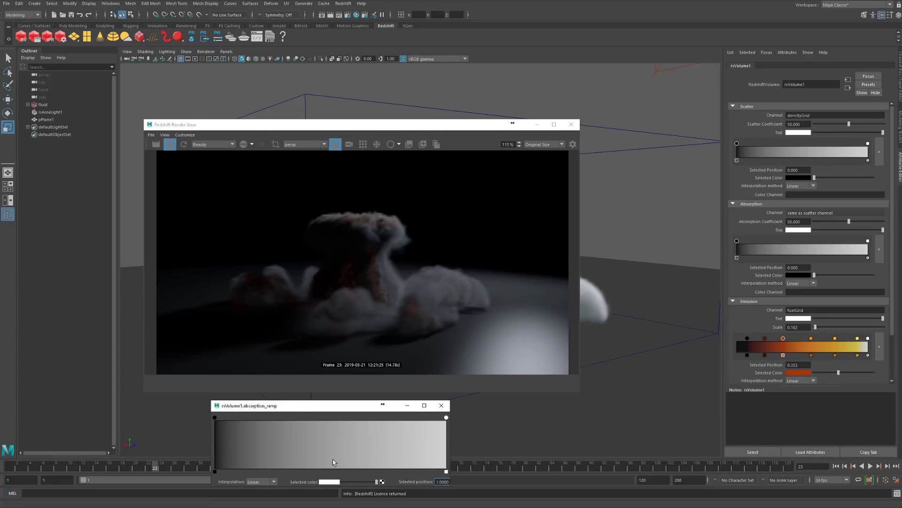
{"action": "left_click", "coordinate": [331, 438]}
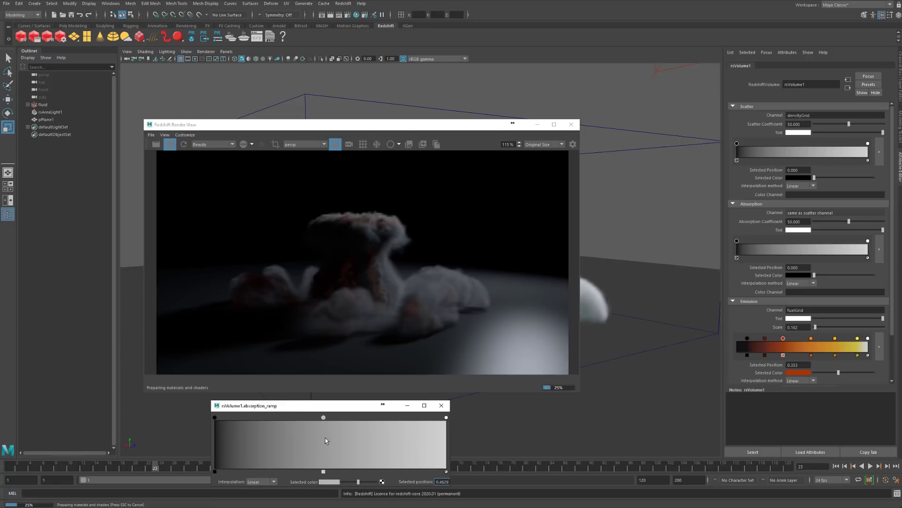
{"action": "left_click_drag", "start_coordinate": [331, 440], "coordinate": [325, 438]}
{"action": "left_click", "coordinate": [329, 482]}
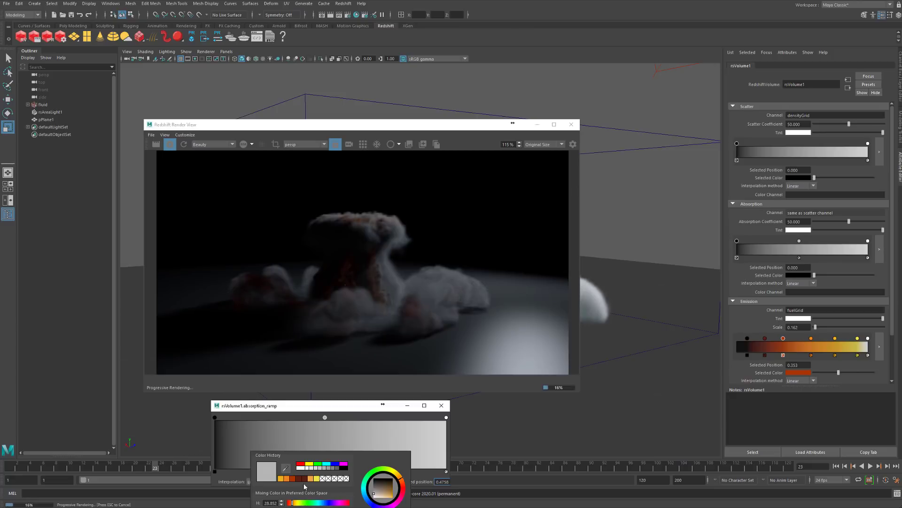
{"action": "left_click", "coordinate": [291, 478]}
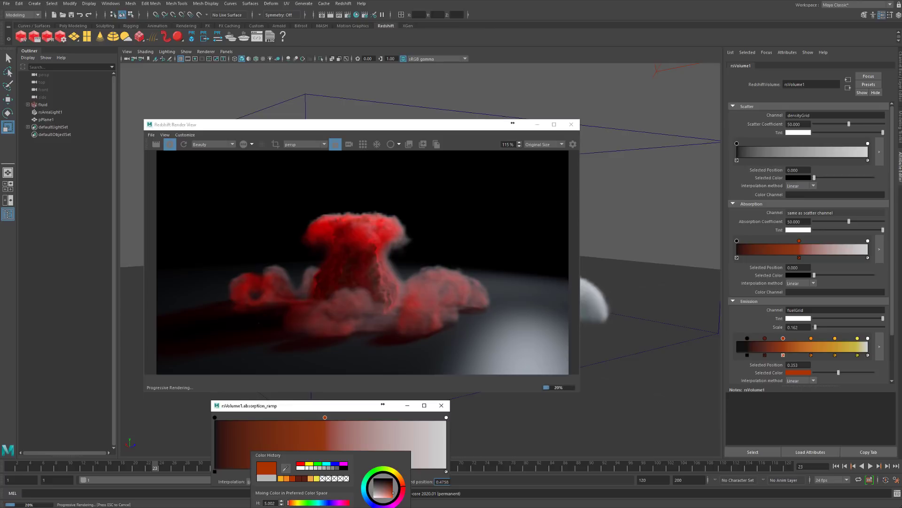
{"action": "left_click_drag", "start_coordinate": [348, 507], "coordinate": [309, 507]}
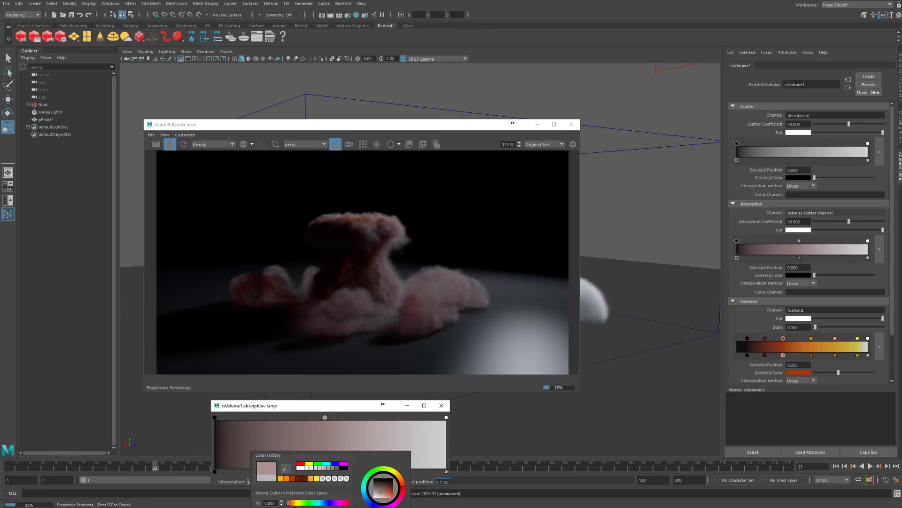
Move the reddish absorption ramp point to about 0.35 and pull the white end point inward to just past the ramp's middle
{"action": "mouse_move", "coordinate": [325, 417]}
{"action": "left_mouse_down"}
{"action": "mouse_move", "coordinate": [295, 423]}
{"action": "mouse_move", "coordinate": [308, 423]}
{"action": "left_mouse_up"}
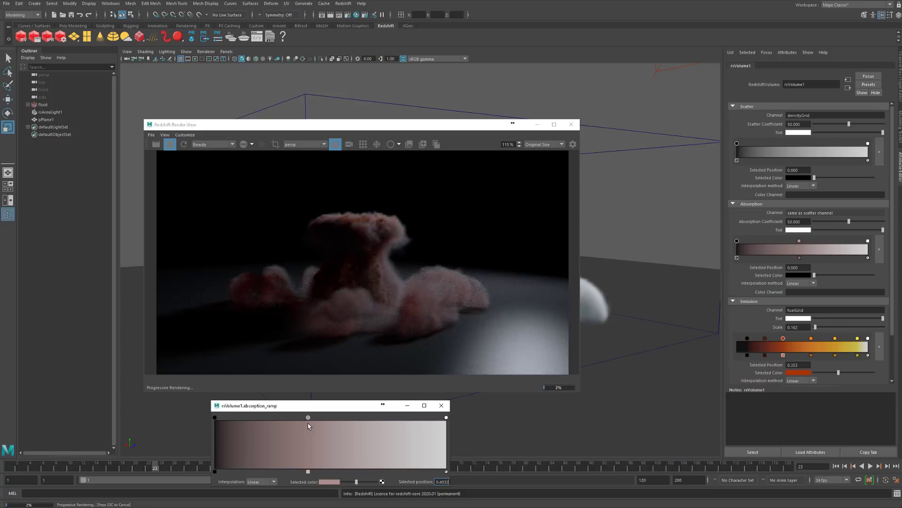
{"action": "left_click", "coordinate": [446, 417]}
{"action": "left_click_drag", "start_coordinate": [446, 418], "coordinate": [296, 418]}
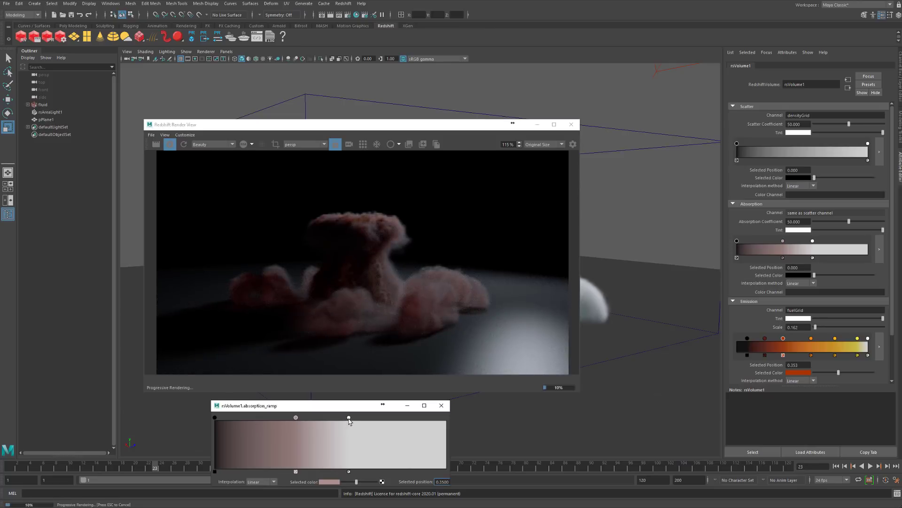
Move the absorption ramp's white point to about 0.6, and set the volume shader's emission scale to 10
{"action": "left_click", "coordinate": [349, 417]}
{"action": "left_click_drag", "start_coordinate": [353, 418], "coordinate": [356, 417]}
{"action": "scroll", "coordinate": [739, 321], "scroll_direction": "down", "scroll_amount": 3}
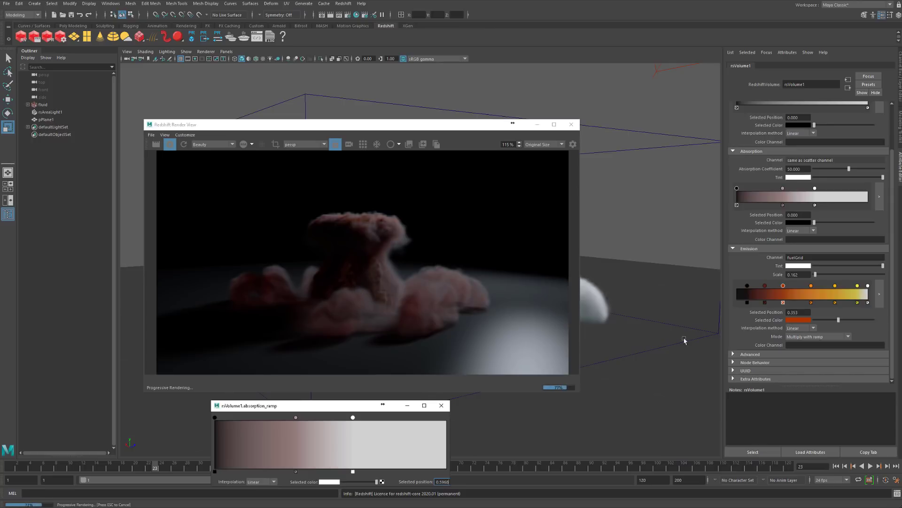
{"action": "left_click", "coordinate": [798, 275]}
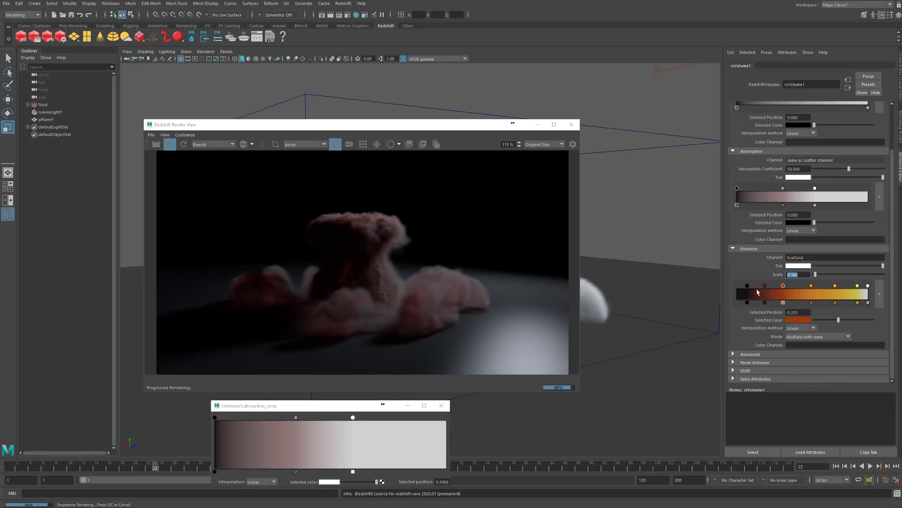
{"action": "type", "text": "10"}
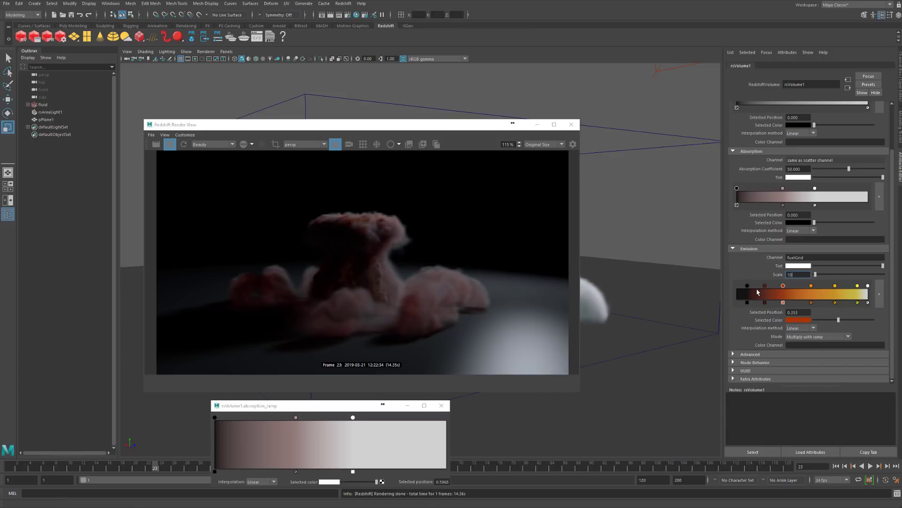
{"action": "key", "text": "Return"}
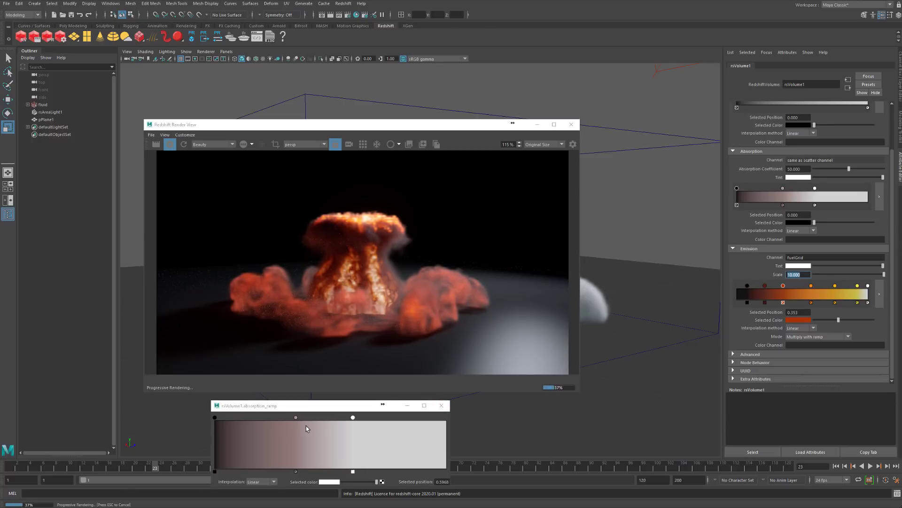
Desaturate the absorption ramp point at 0.35 to a more greyish pink
{"action": "left_click", "coordinate": [295, 418]}
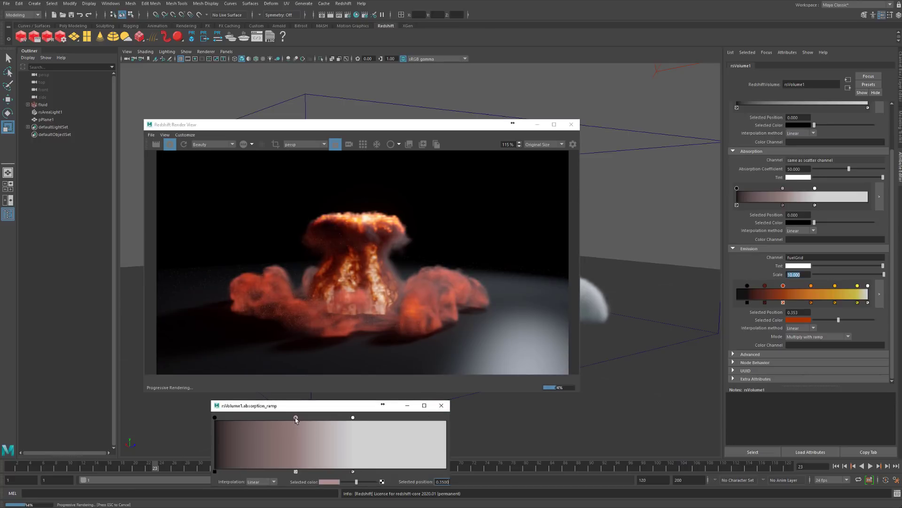
{"action": "left_click", "coordinate": [331, 482]}
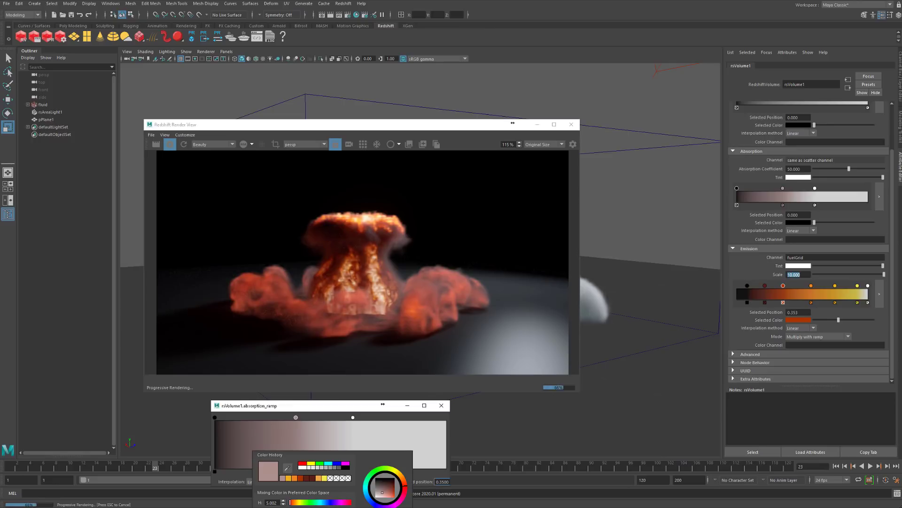
{"action": "left_click_drag", "start_coordinate": [382, 492], "coordinate": [379, 493]}
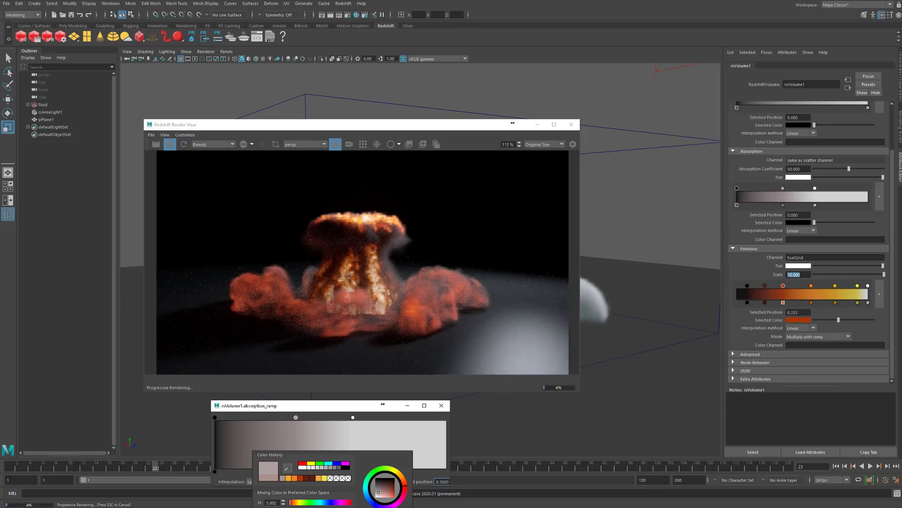
{"action": "left_click_drag", "start_coordinate": [378, 492], "coordinate": [378, 493]}
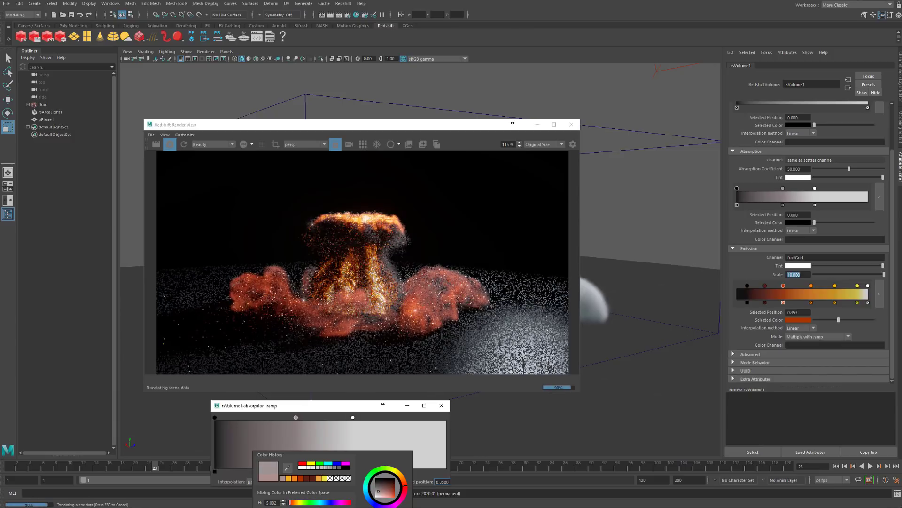
{"action": "left_click_drag", "start_coordinate": [378, 491], "coordinate": [378, 493]}
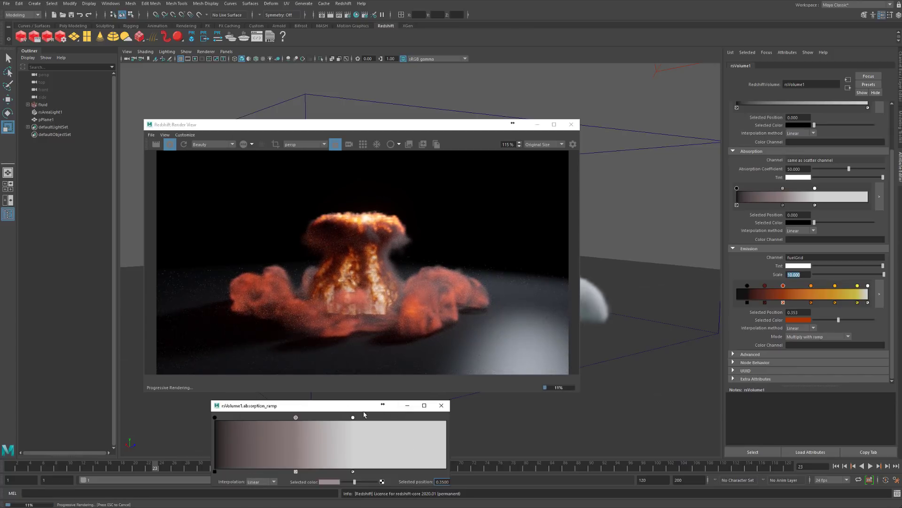
Try the Temperature channel for the volume emission, compare it repeatedly with Fuel, and return the channel to Fuel
{"action": "left_click", "coordinate": [822, 258]}
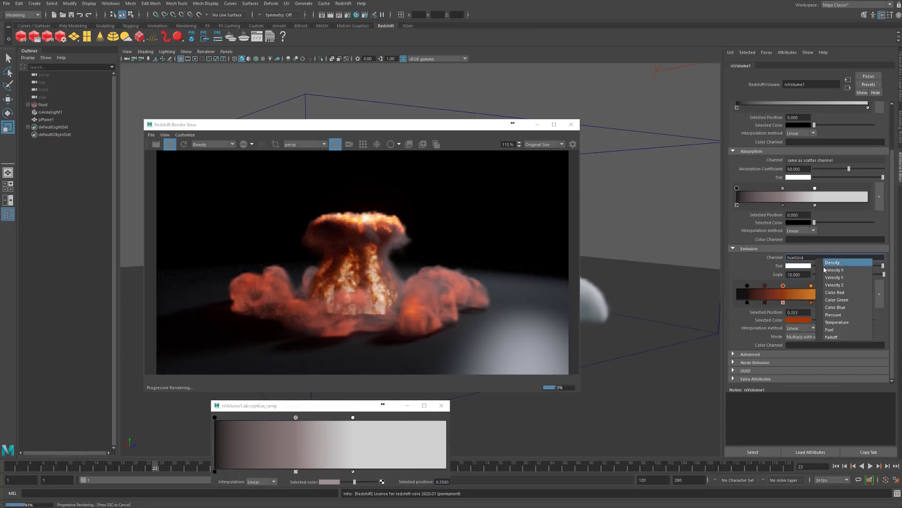
{"action": "left_click", "coordinate": [842, 322]}
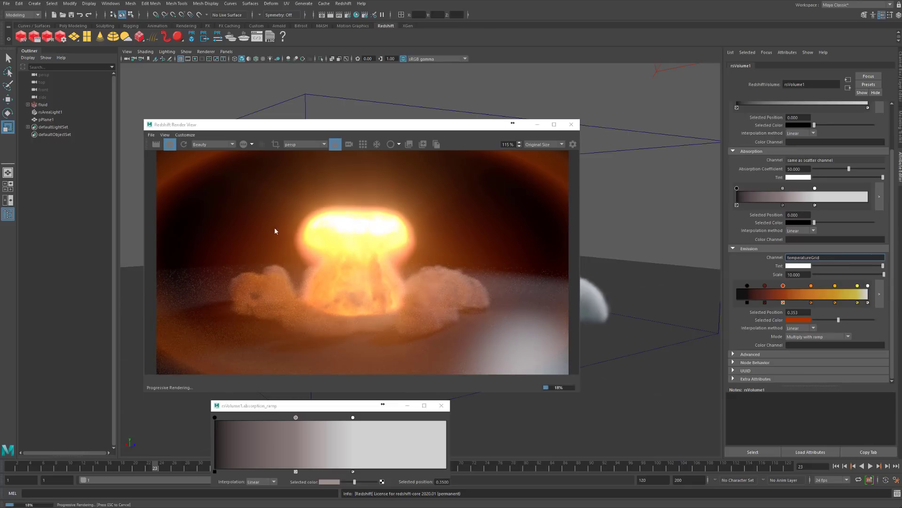
{"action": "left_click", "coordinate": [834, 259]}
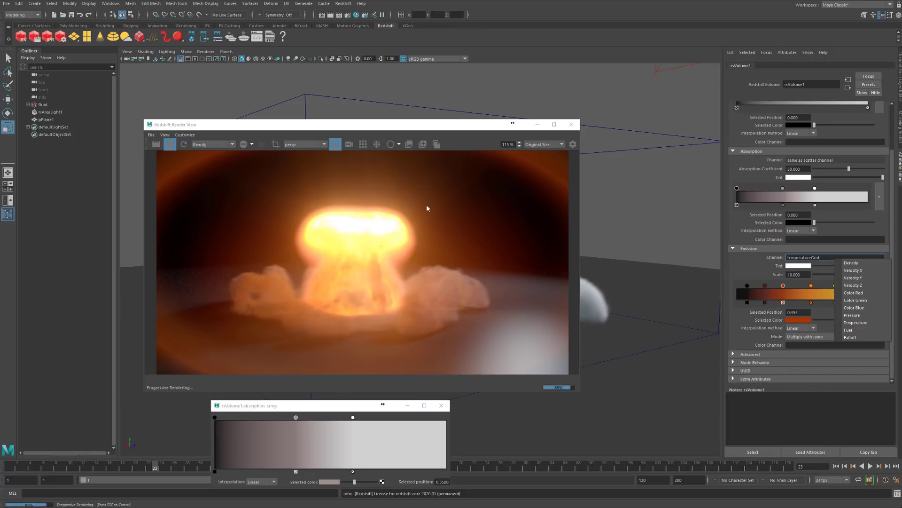
{"action": "left_click", "coordinate": [848, 329]}
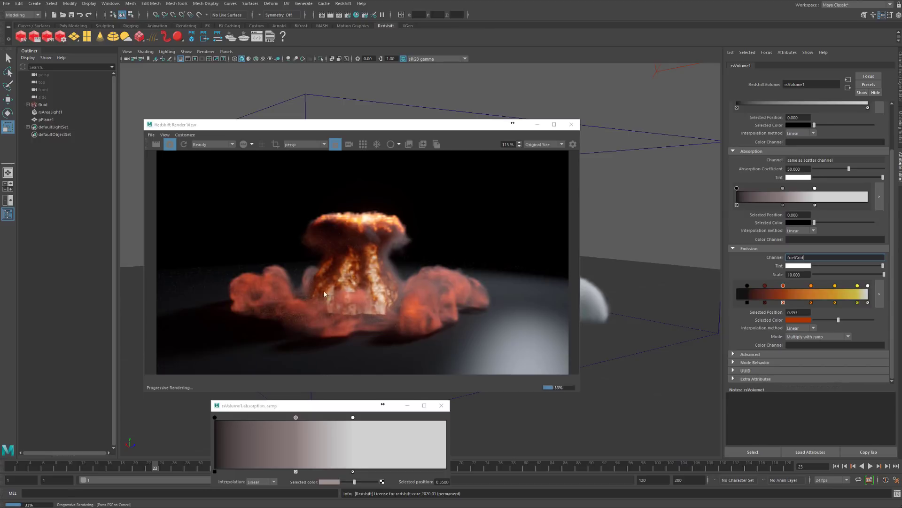
{"action": "left_click", "coordinate": [808, 258]}
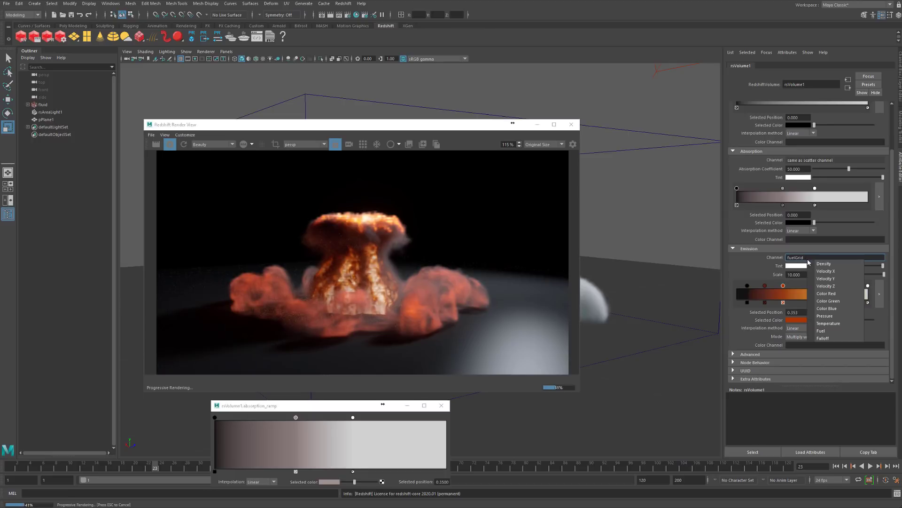
{"action": "left_click", "coordinate": [849, 322]}
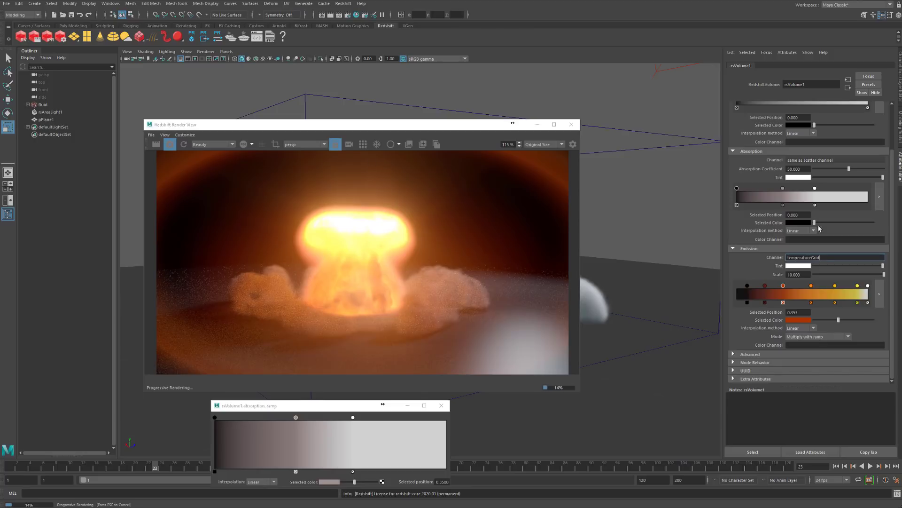
{"action": "left_click", "coordinate": [820, 257]}
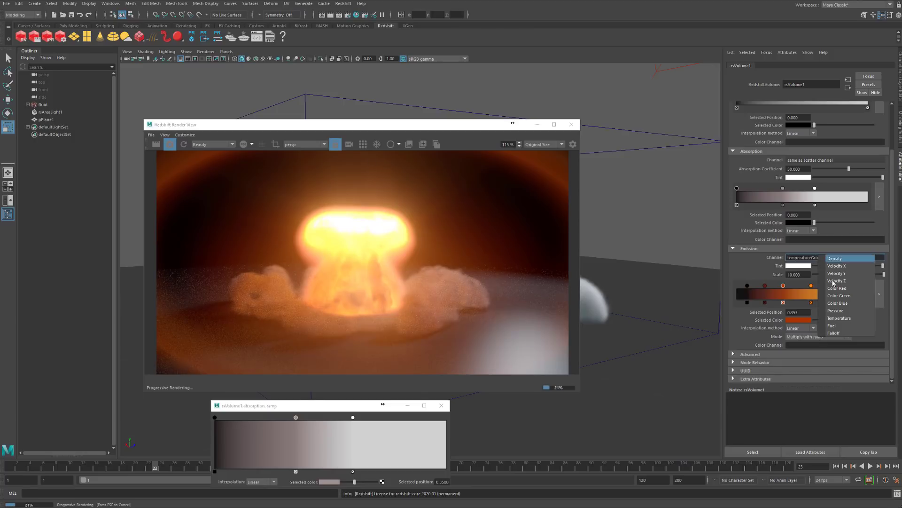
{"action": "left_click", "coordinate": [841, 320]}
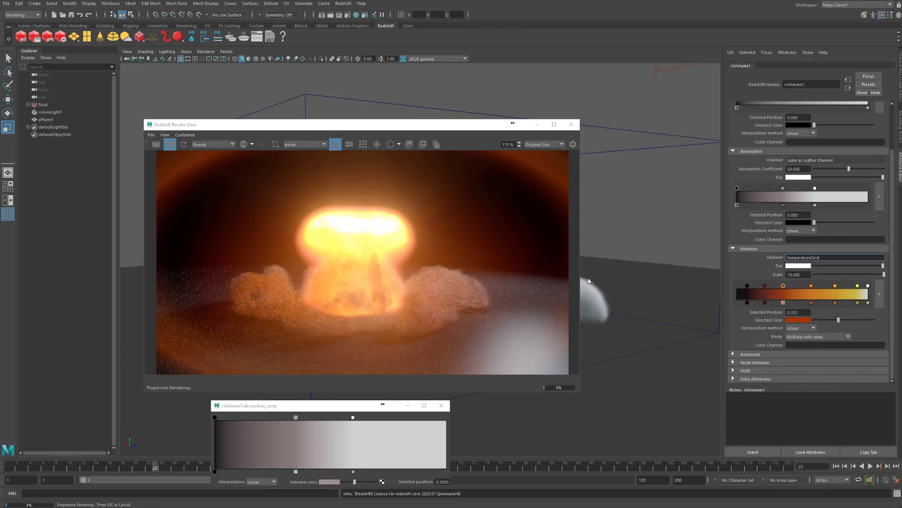
{"action": "left_click", "coordinate": [811, 258]}
{"action": "left_click", "coordinate": [836, 327]}
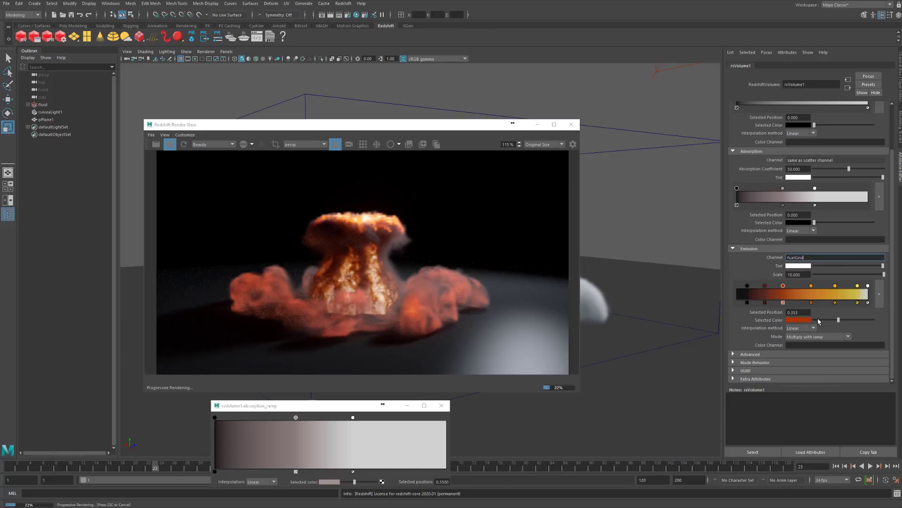
Set the volume shader's emission scale to 50
{"action": "left_click", "coordinate": [805, 275]}
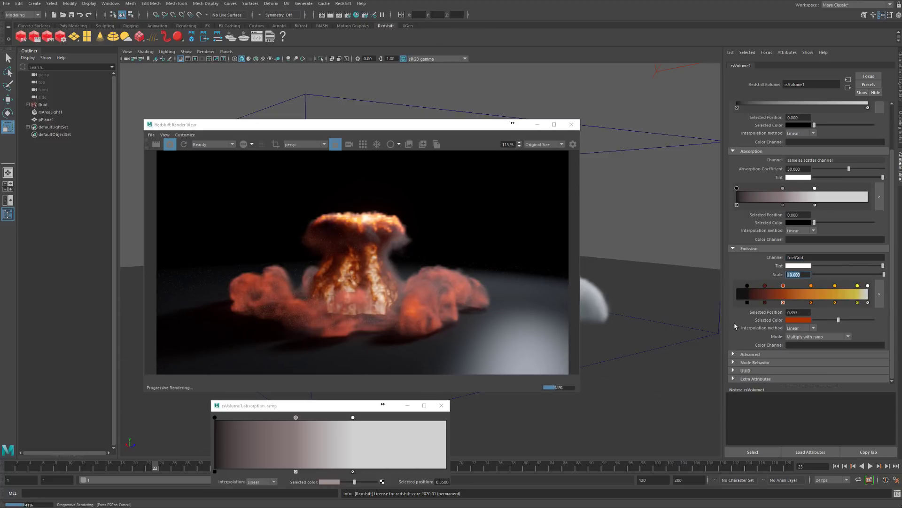
{"action": "type", "text": "50"}
{"action": "key", "text": "Return"}
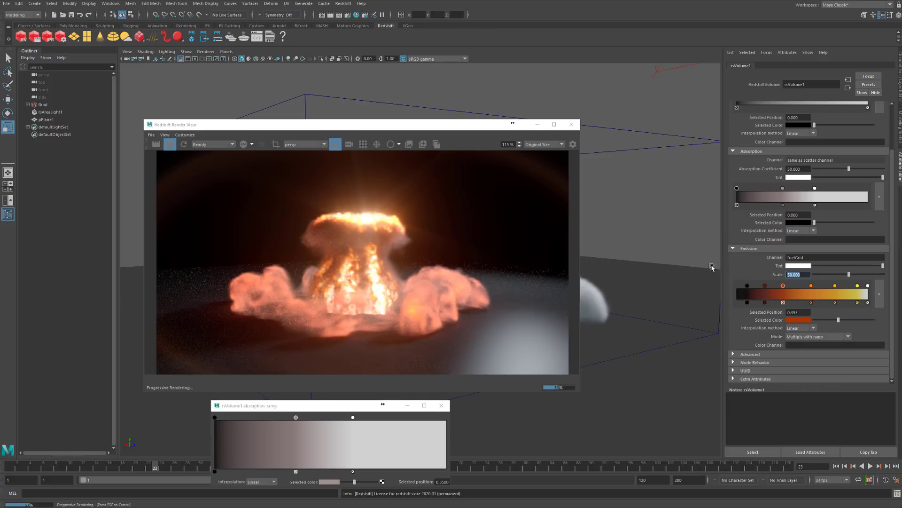
Settle the volume shader's absorption coefficient at 80 after trying 100, 80 and 50
{"action": "left_click", "coordinate": [807, 168]}
{"action": "type", "text": "100"}
{"action": "key", "text": "Return"}
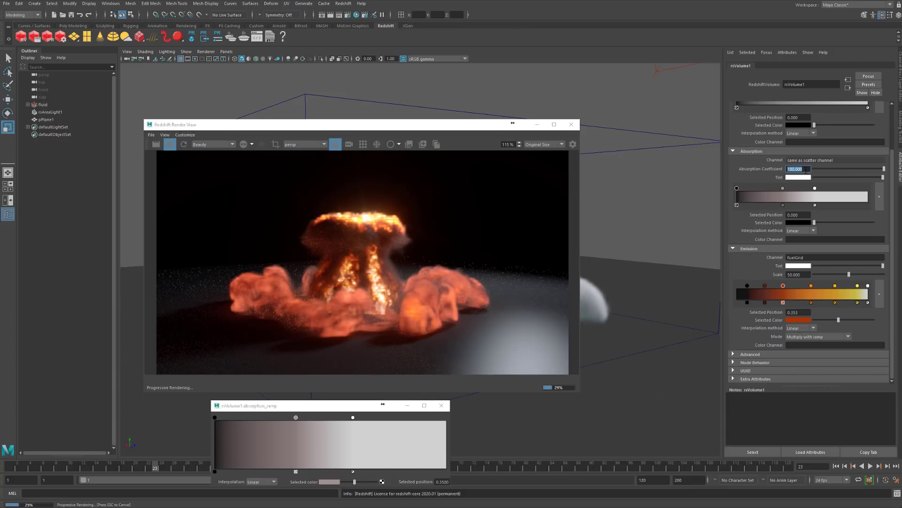
{"action": "type", "text": "80"}
{"action": "key", "text": "Return"}
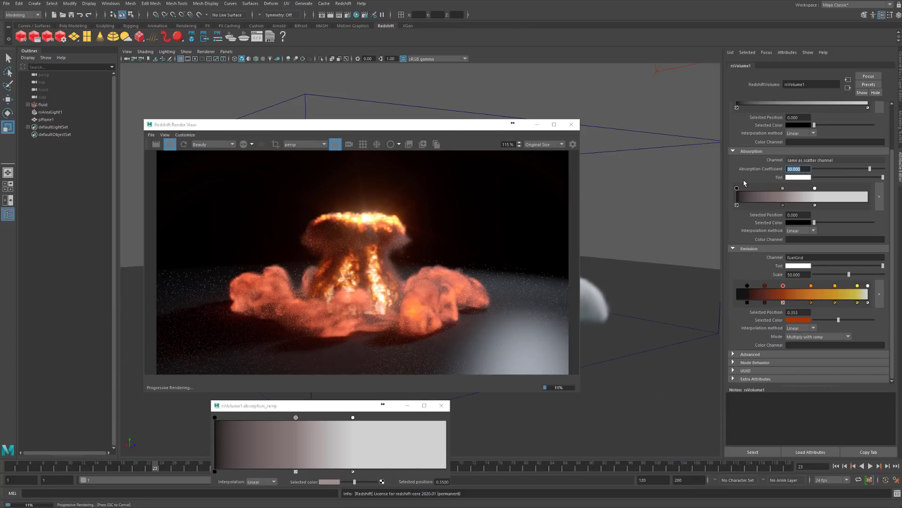
{"action": "type", "text": "50"}
{"action": "key", "text": "Return"}
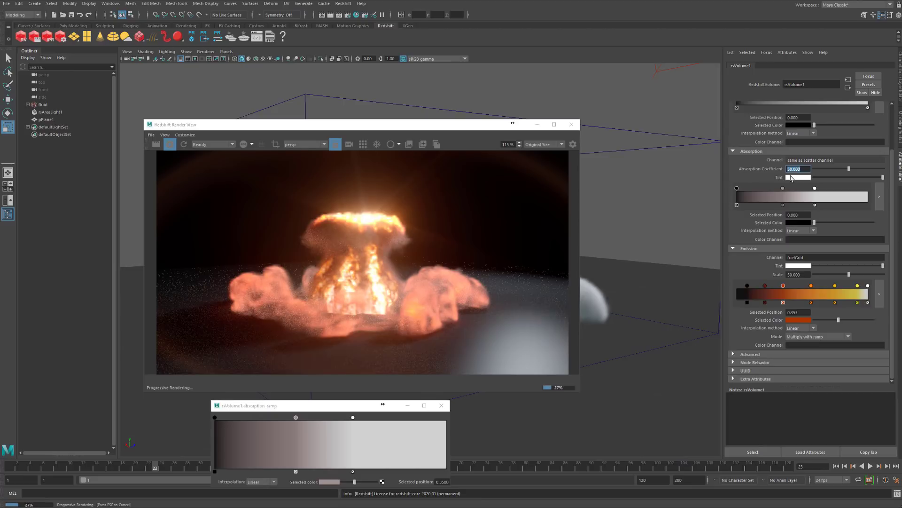
{"action": "left_click", "coordinate": [798, 274]}
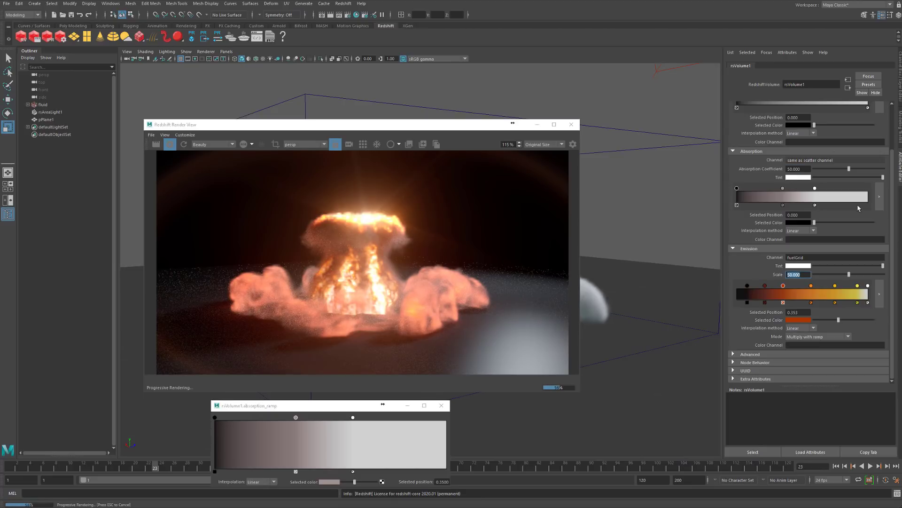
{"action": "left_click", "coordinate": [799, 168]}
{"action": "type", "text": "80"}
{"action": "key", "text": "Return"}
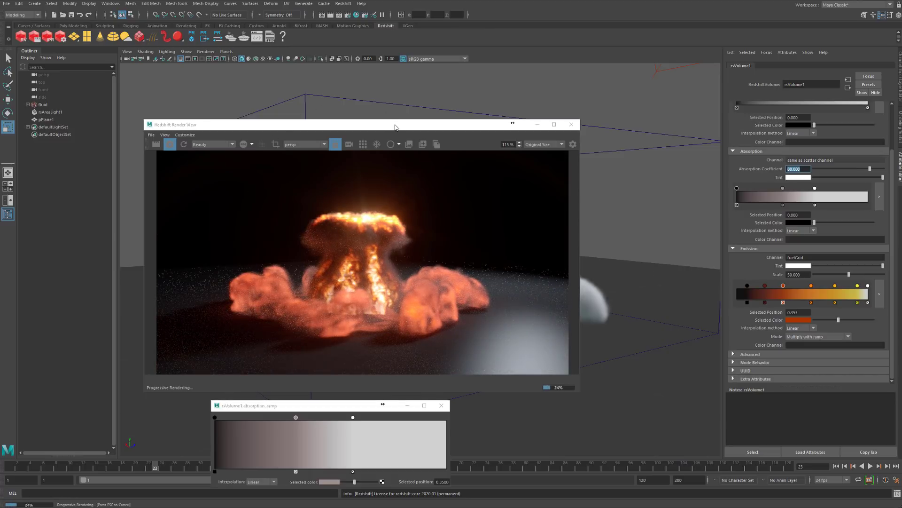
Lower the area light's volume contribution scale to about 0.55 after trying 0 and nearby values
{"action": "left_click_drag", "start_coordinate": [395, 127], "coordinate": [354, 134]}
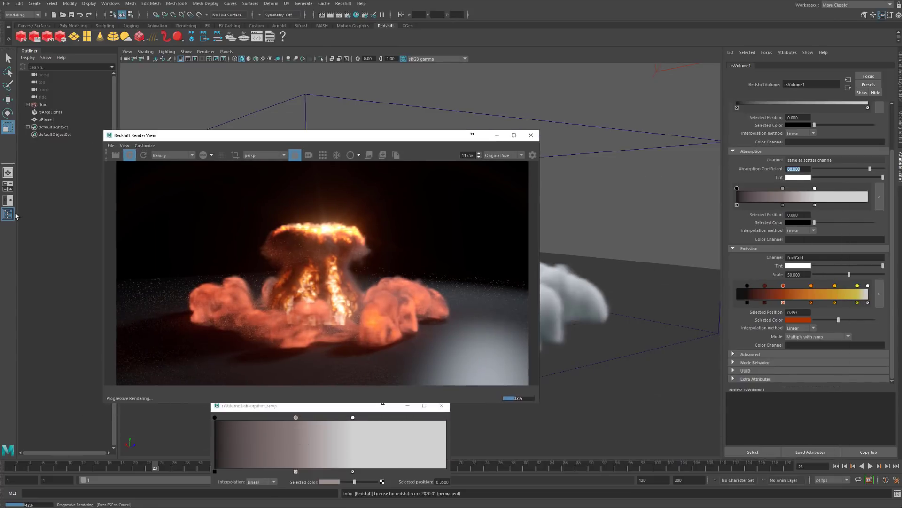
{"action": "left_click", "coordinate": [51, 113]}
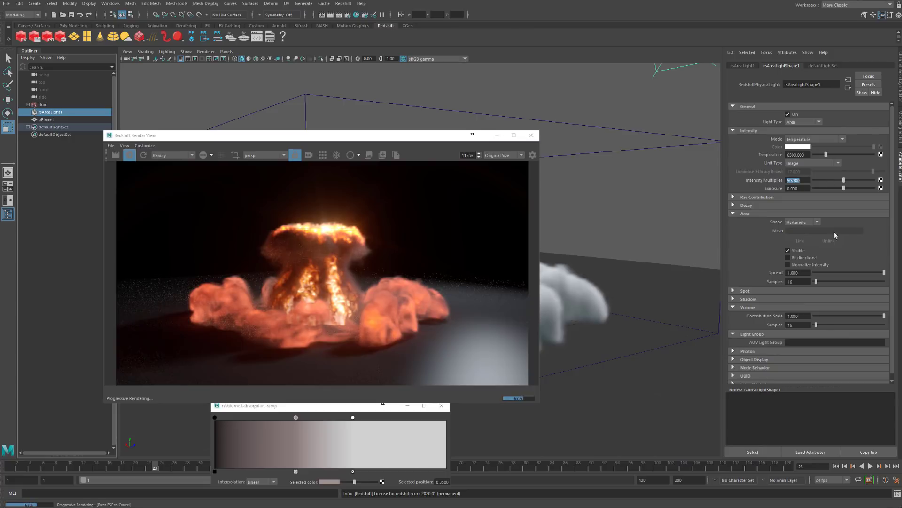
{"action": "left_click", "coordinate": [854, 317]}
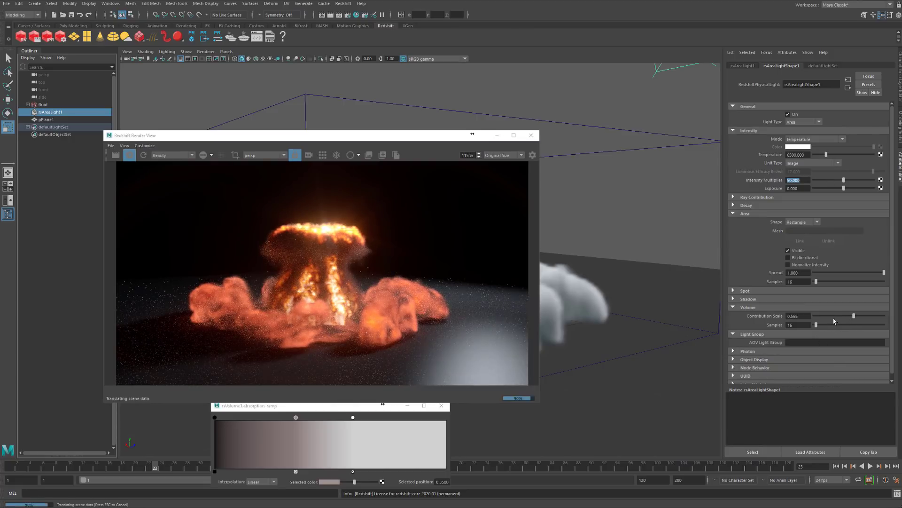
{"action": "left_click", "coordinate": [834, 317]}
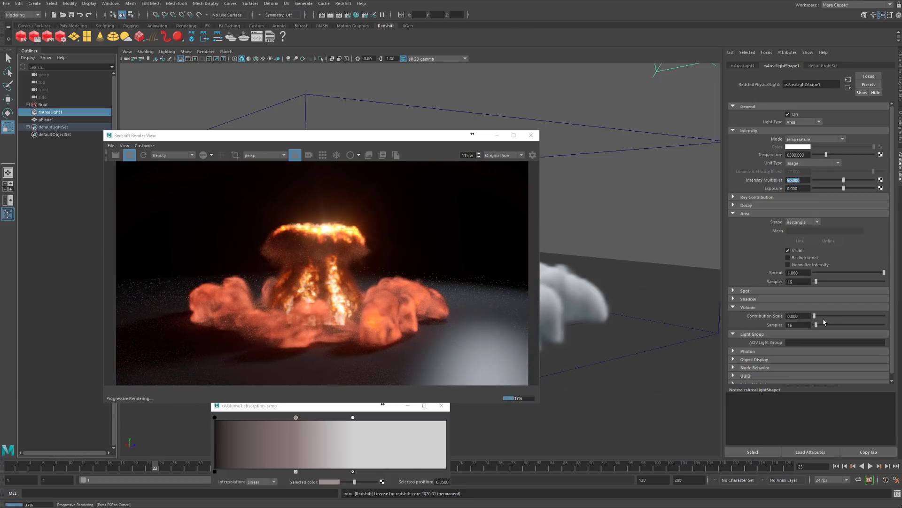
{"action": "left_click", "coordinate": [853, 317]}
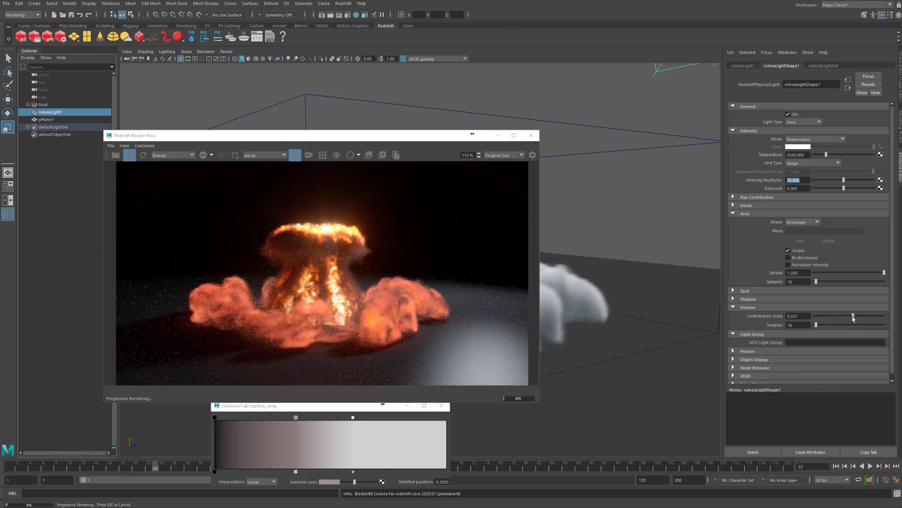
{"action": "left_click", "coordinate": [860, 316]}
{"action": "left_click", "coordinate": [853, 316]}
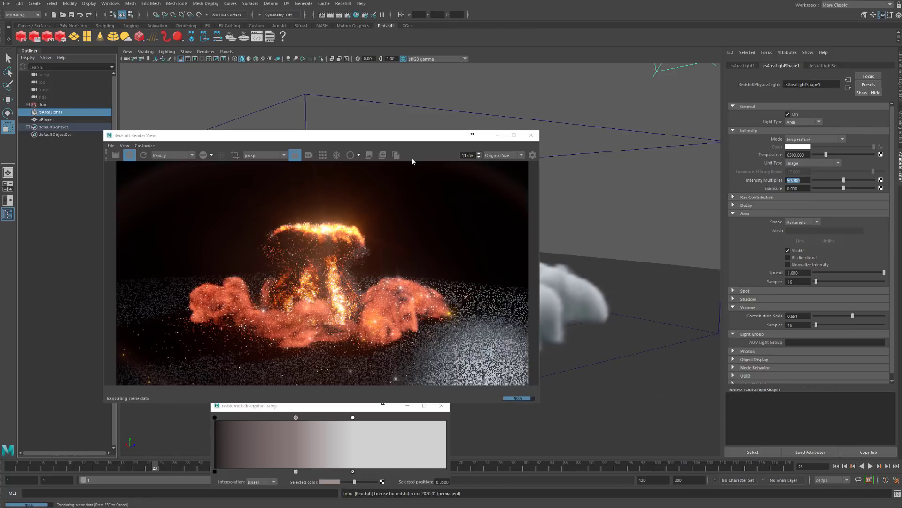
Orbit the perspective view around the explosion to examine the render from a raised angle and a low opposite side
{"action": "left_click_drag", "start_coordinate": [396, 142], "coordinate": [714, 71]}
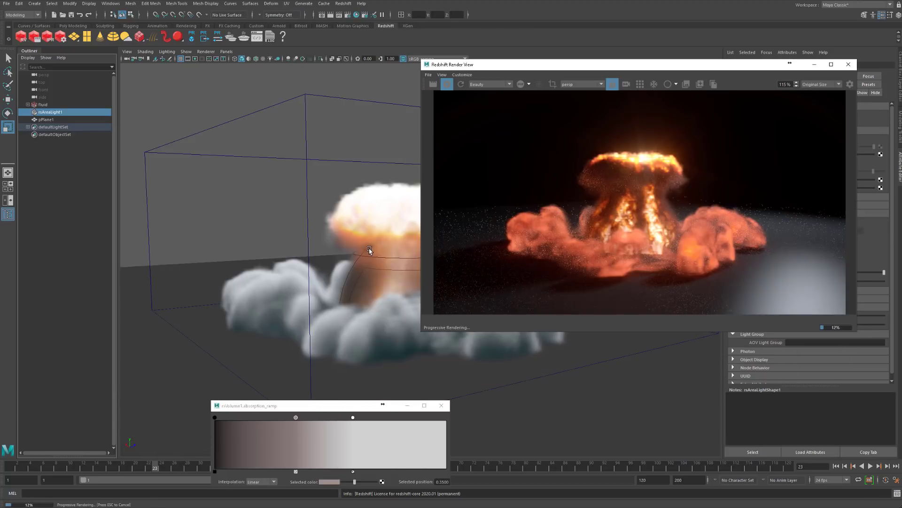
{"action": "left_click_drag", "start_coordinate": [385, 260], "coordinate": [424, 267], "text": "alt"}
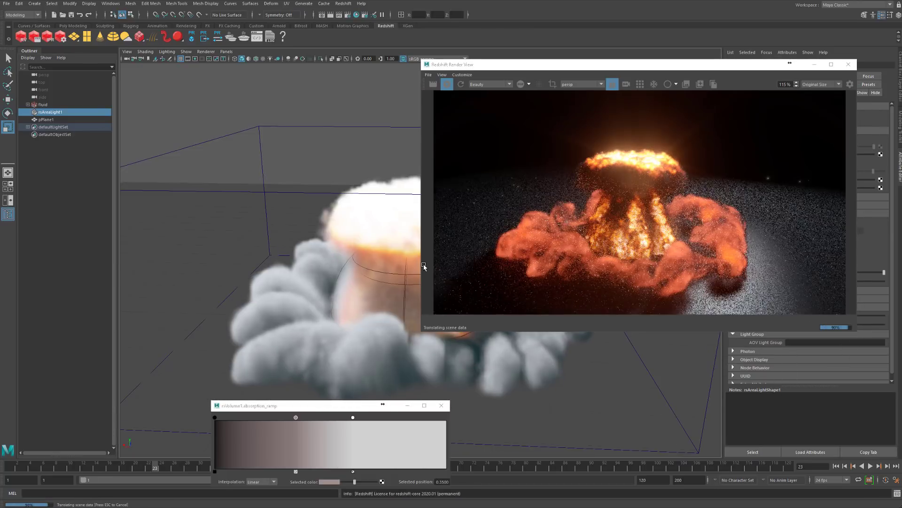
{"action": "mouse_move", "coordinate": [360, 286]}
{"action": "left_mouse_down", "text": "alt"}
{"action": "mouse_move", "coordinate": [370, 265]}
{"action": "mouse_move", "coordinate": [329, 275]}
{"action": "mouse_move", "coordinate": [368, 278]}
{"action": "left_mouse_up", "text": "alt"}
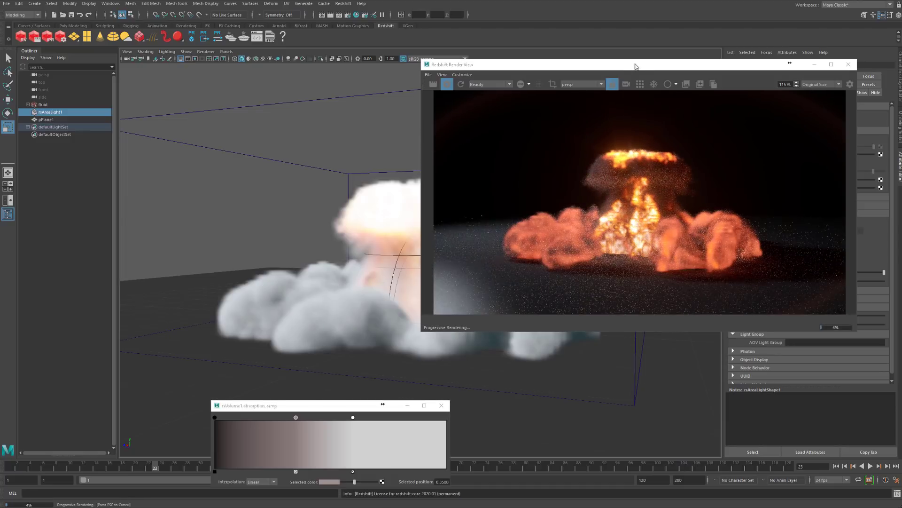
{"action": "left_click_drag", "start_coordinate": [636, 67], "coordinate": [252, 92]}
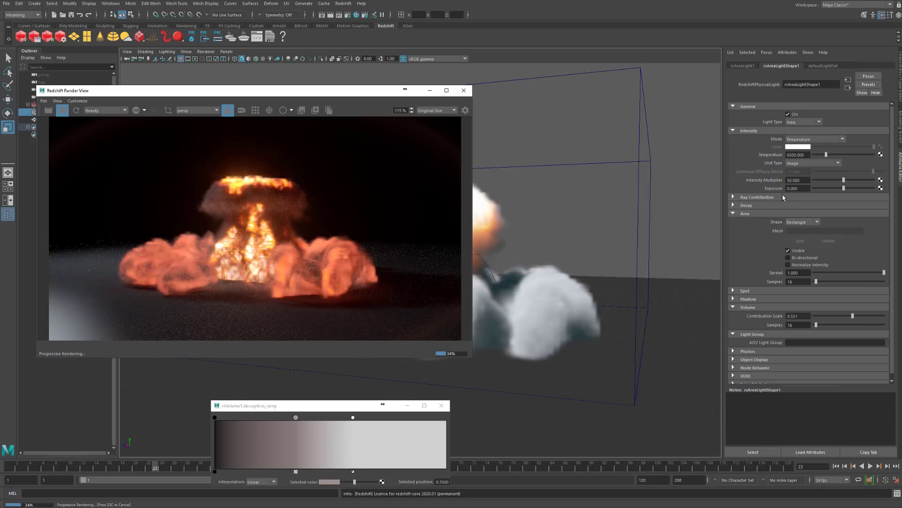
Set the area light's intensity multiplier to 25
{"action": "left_click_drag", "start_coordinate": [805, 181], "coordinate": [682, 175]}
{"action": "type", "text": "25"}
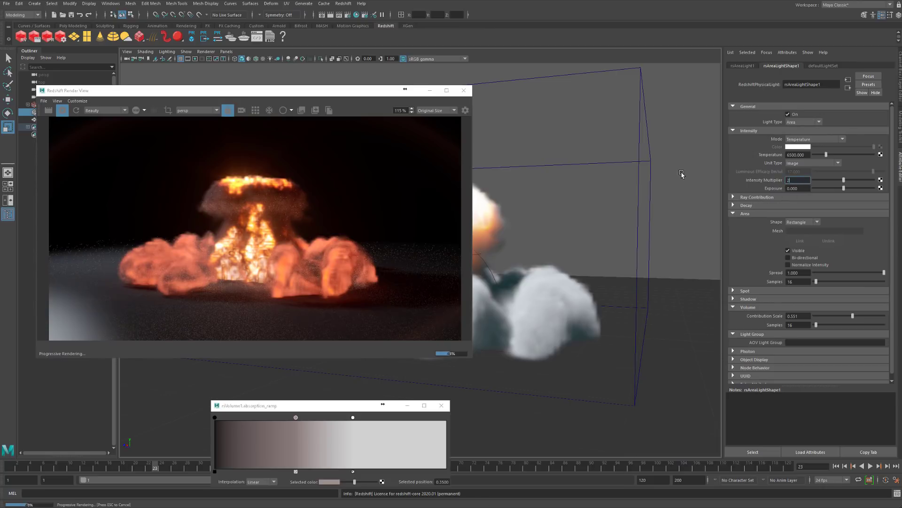
{"action": "key", "text": "Return"}
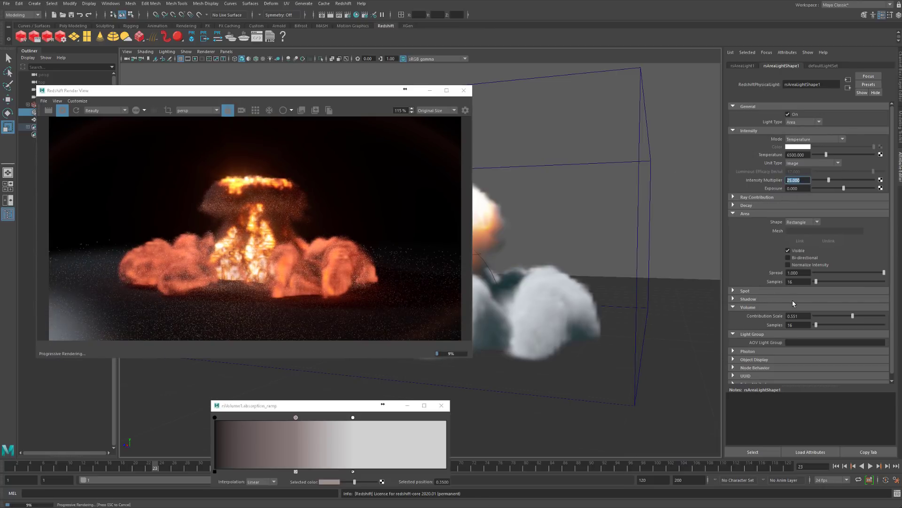
Reframe the explosion from a raised angle and show the render view's display settings in an enlarged window
{"action": "left_click", "coordinate": [295, 97]}
{"action": "left_click_drag", "start_coordinate": [295, 97], "coordinate": [727, 158]}
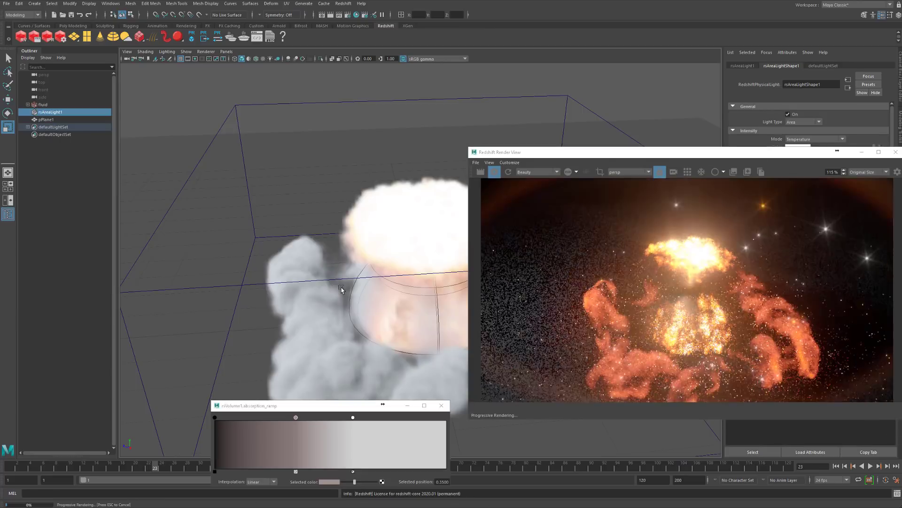
{"action": "left_click_drag", "start_coordinate": [343, 291], "coordinate": [341, 241], "text": "alt"}
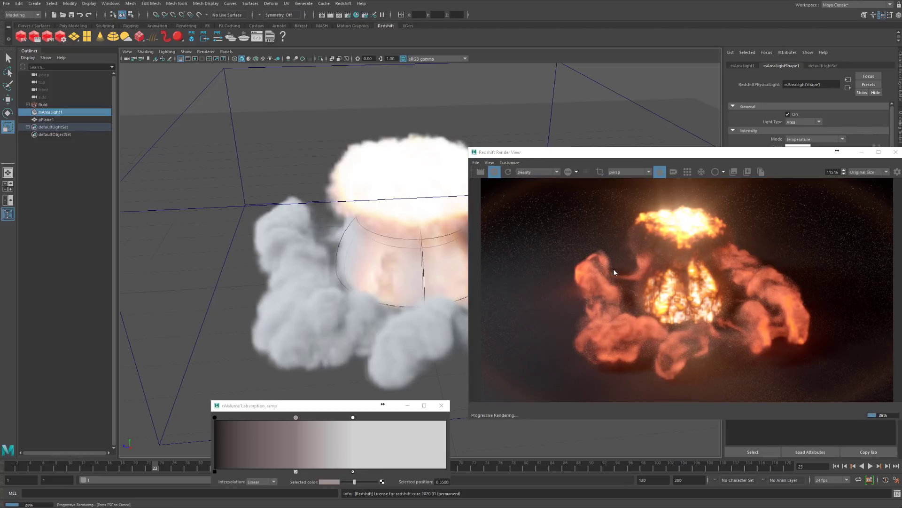
{"action": "left_click", "coordinate": [898, 172]}
{"action": "left_click_drag", "start_coordinate": [744, 156], "coordinate": [383, 93]}
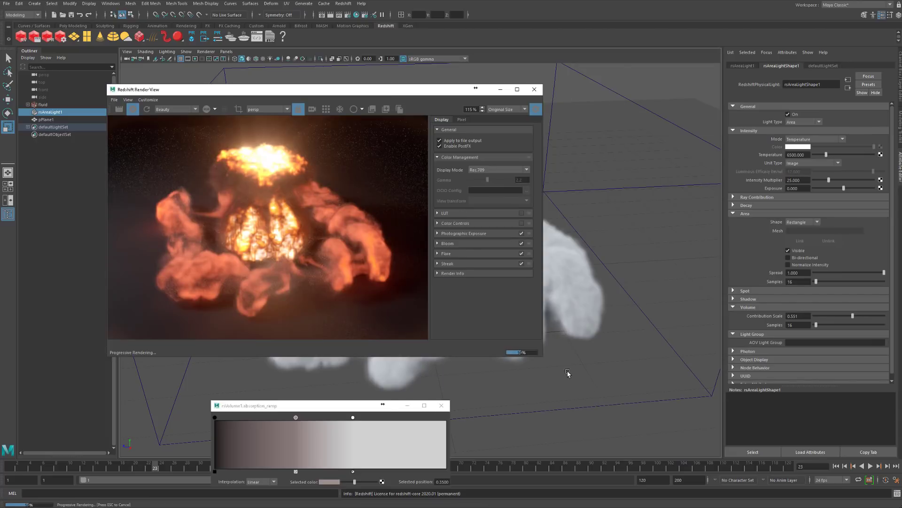
{"action": "left_click_drag", "start_coordinate": [543, 356], "coordinate": [644, 390]}
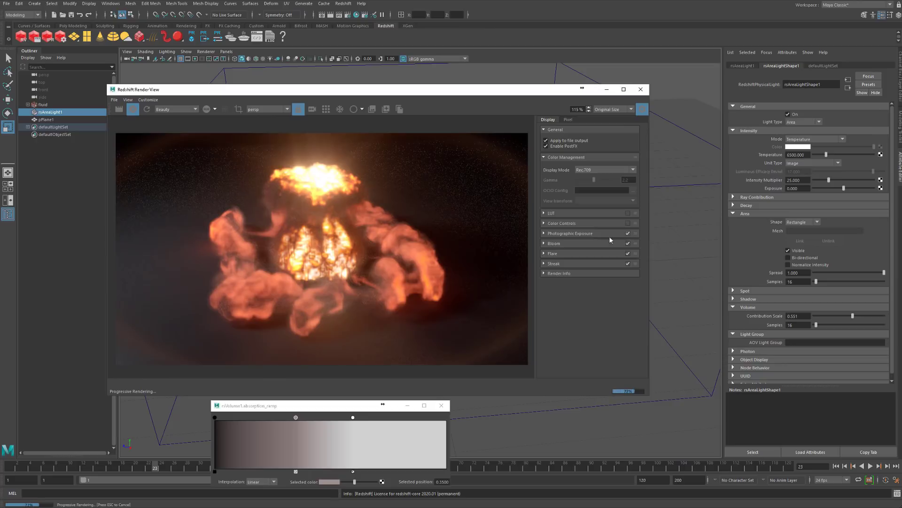
Raise the flare intensity to about 0.129 and the flare halo to about 0.871 in the post effects
{"action": "left_click", "coordinate": [544, 254]}
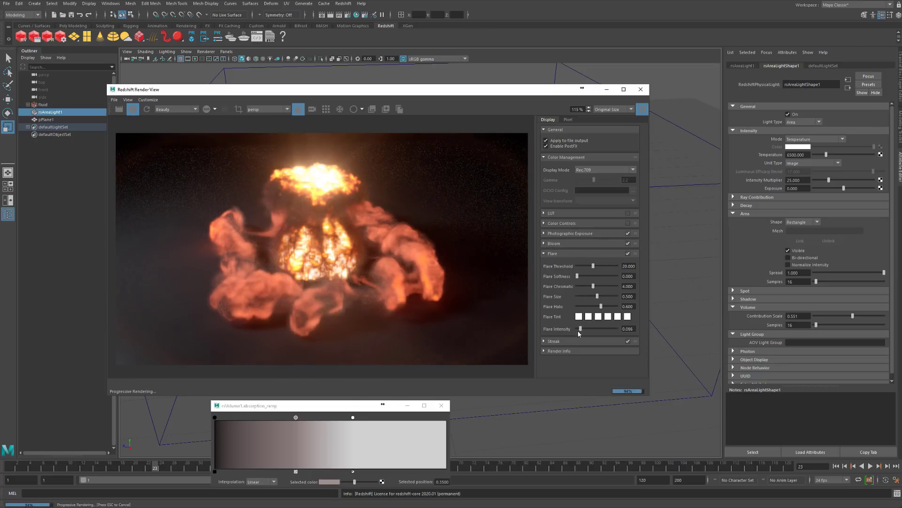
{"action": "left_click_drag", "start_coordinate": [578, 331], "coordinate": [581, 330]}
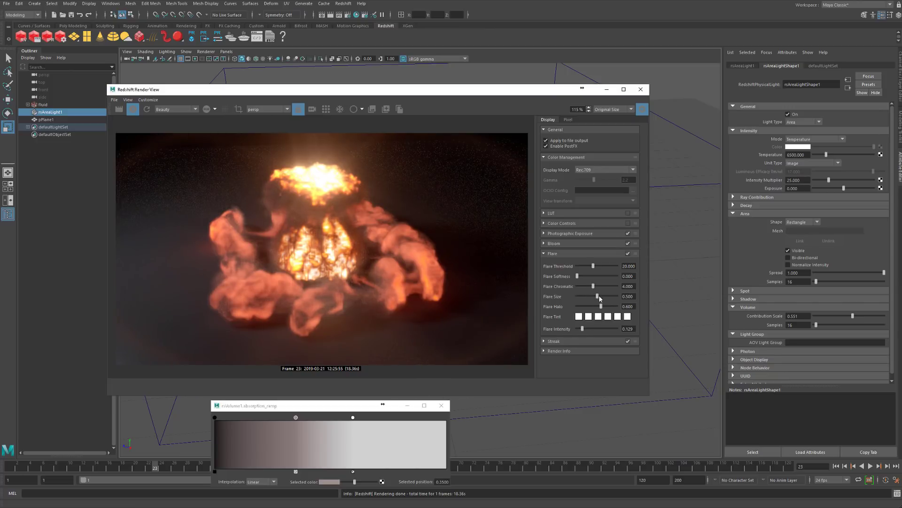
{"action": "left_click_drag", "start_coordinate": [602, 306], "coordinate": [613, 311]}
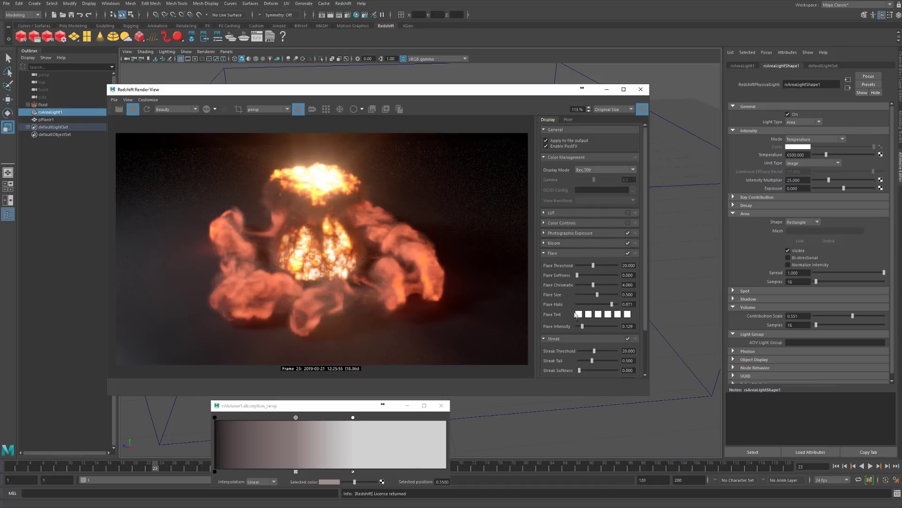
Increase the streak tail to about 0.564, and hide the display settings and shrink the render view
{"action": "scroll", "coordinate": [574, 324], "scroll_direction": "down", "scroll_amount": 2}
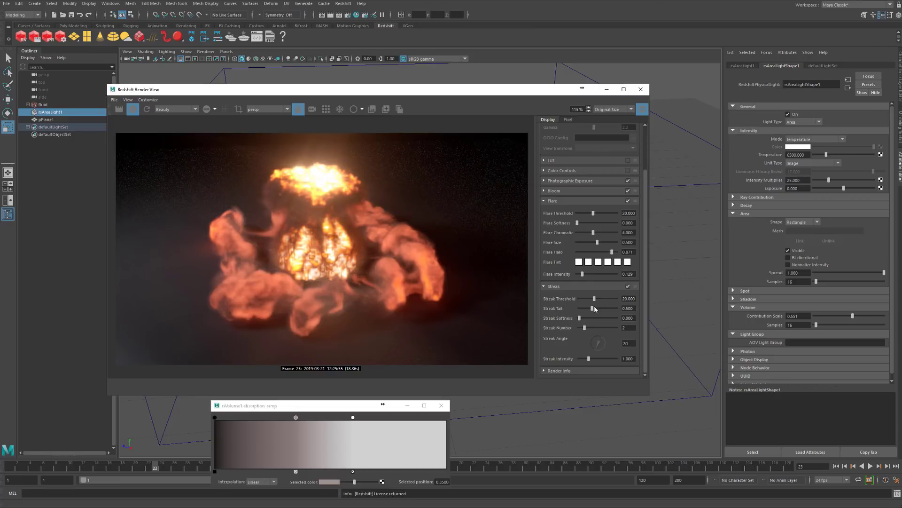
{"action": "mouse_move", "coordinate": [594, 306]}
{"action": "left_mouse_down"}
{"action": "mouse_move", "coordinate": [604, 310]}
{"action": "mouse_move", "coordinate": [576, 305]}
{"action": "mouse_move", "coordinate": [596, 313]}
{"action": "left_mouse_up"}
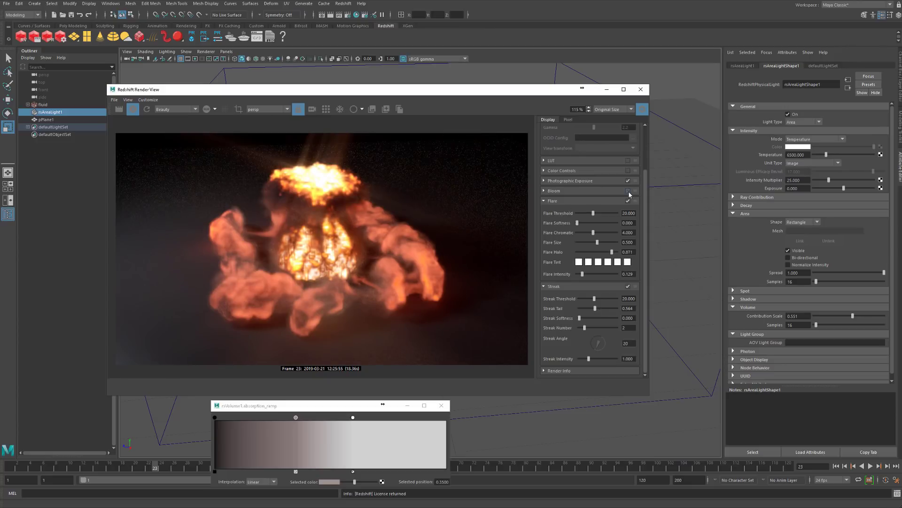
{"action": "left_click", "coordinate": [642, 109]}
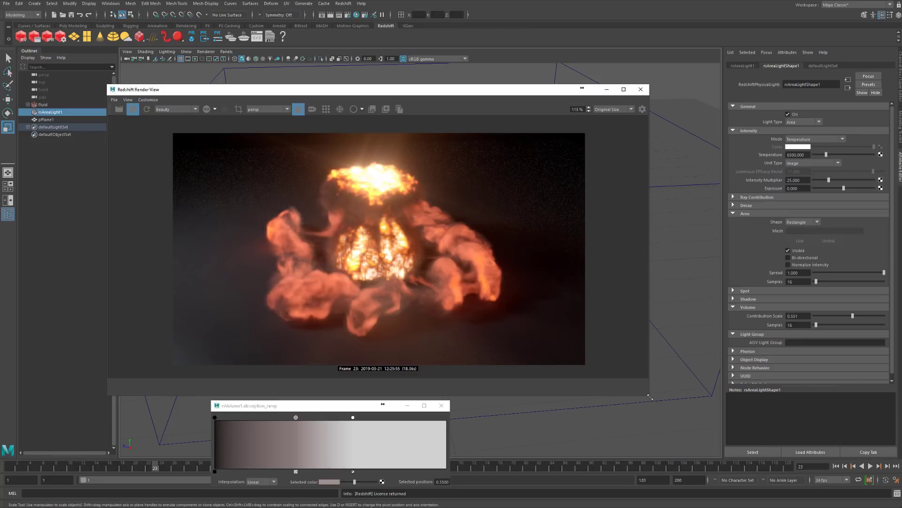
{"action": "left_click_drag", "start_coordinate": [650, 396], "coordinate": [553, 379]}
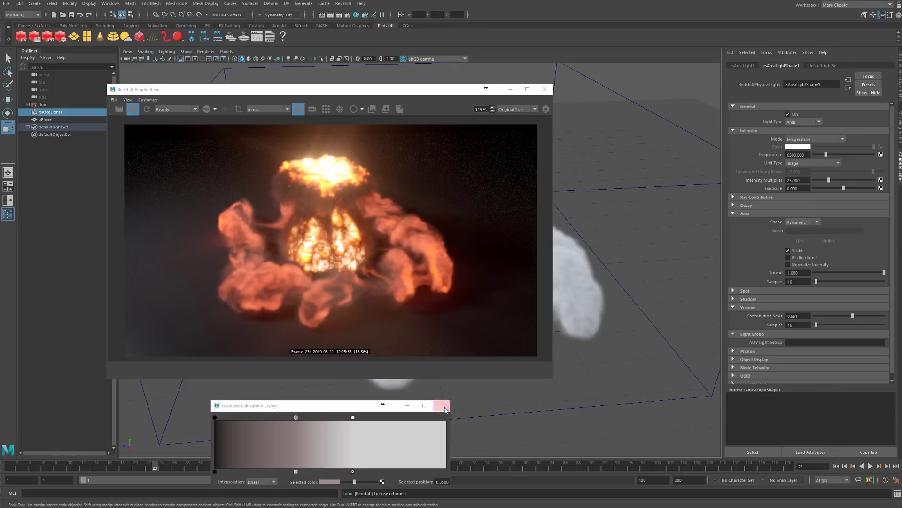
Close the absorption ramp editor and enable motion blur in the Redshift output render settings
{"action": "left_click", "coordinate": [441, 406]}
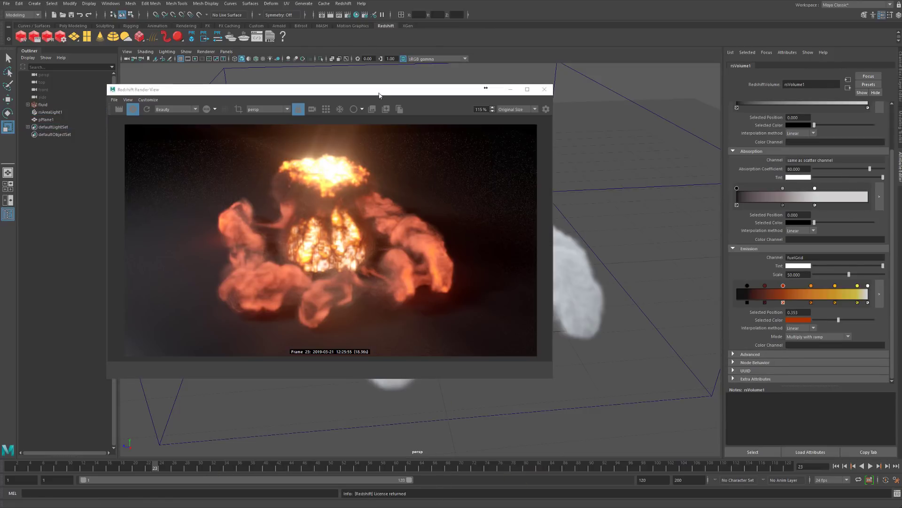
{"action": "left_click_drag", "start_coordinate": [380, 89], "coordinate": [316, 143]}
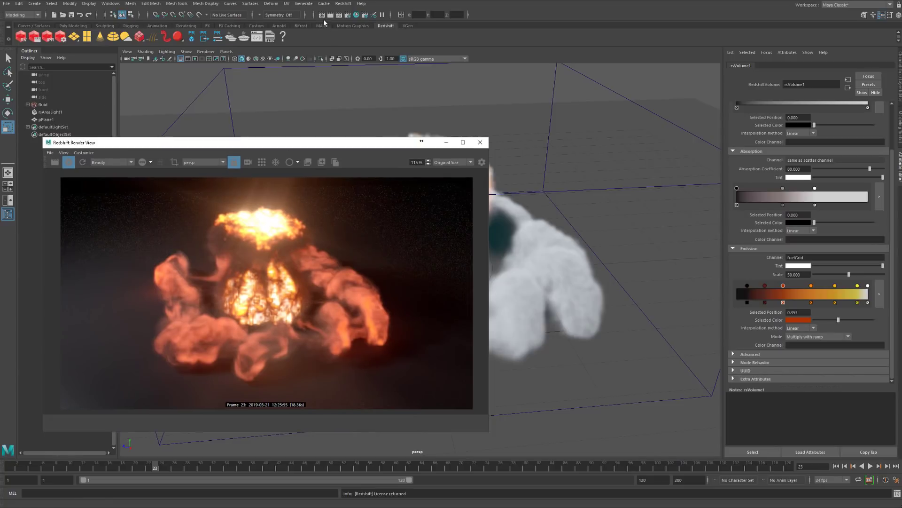
{"action": "left_click", "coordinate": [348, 15]}
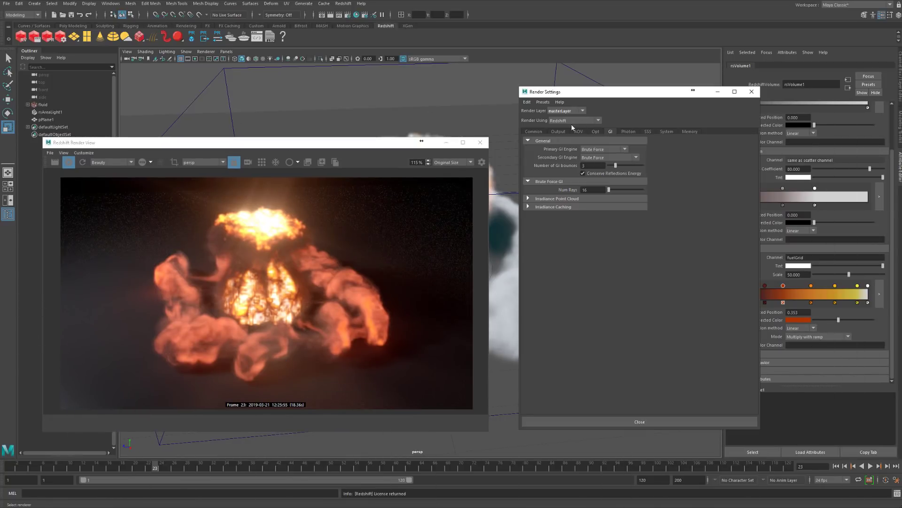
{"action": "left_click", "coordinate": [561, 131]}
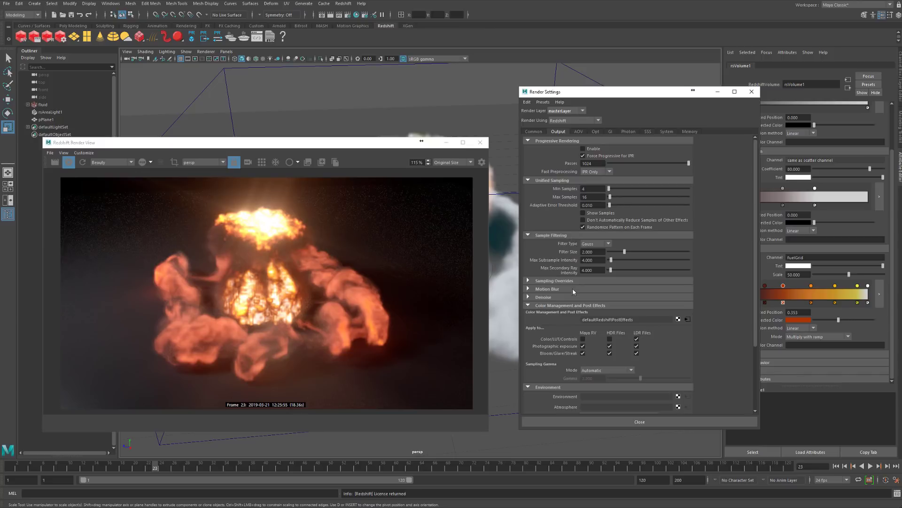
{"action": "left_click", "coordinate": [545, 289]}
{"action": "left_click", "coordinate": [584, 297]}
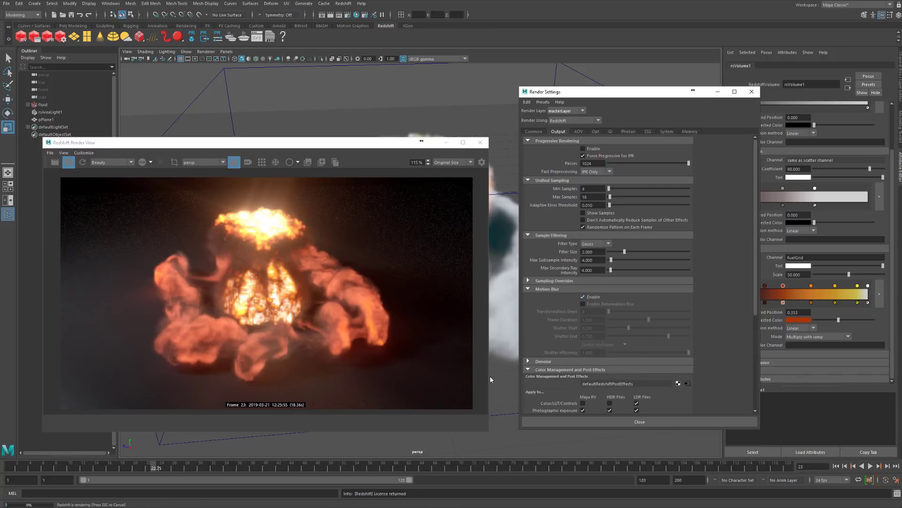
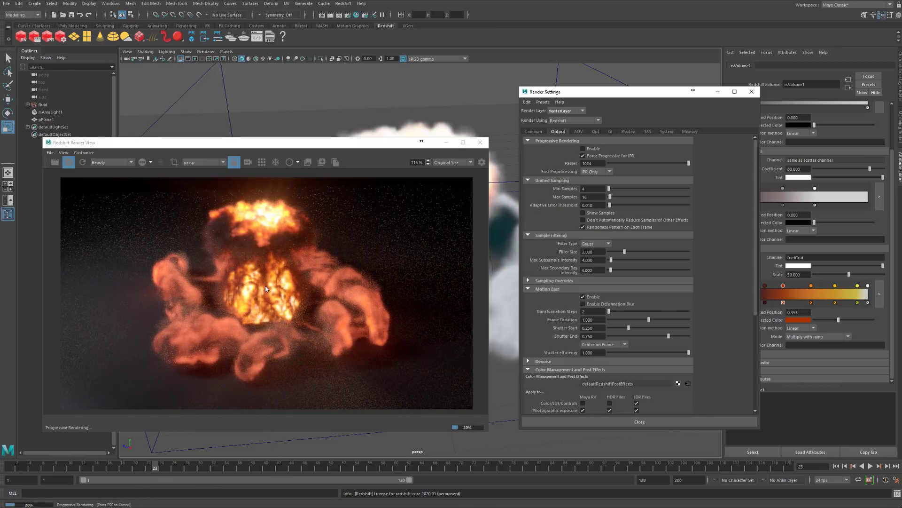
Compare the motion-blurred render with the viewport fluid and review the volume shader's advanced density and emission remap ranges
{"action": "left_click_drag", "start_coordinate": [346, 146], "coordinate": [423, 507]}
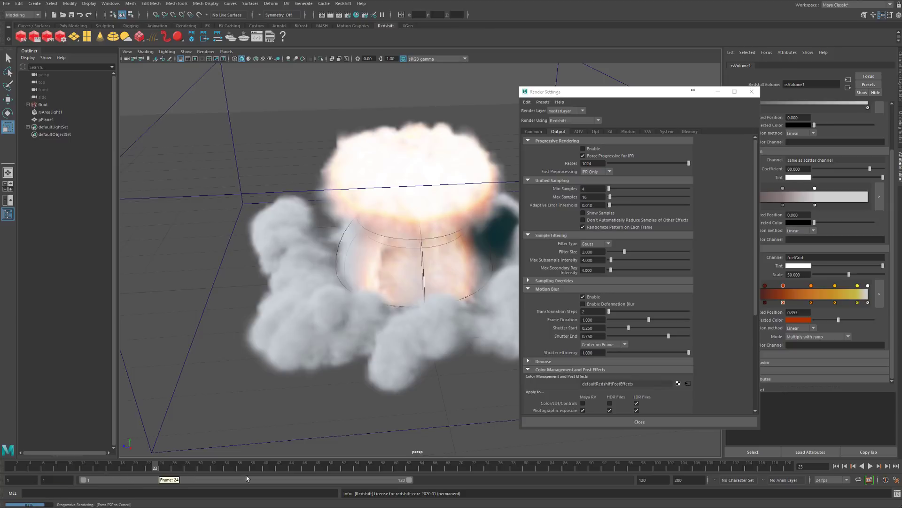
{"action": "left_click_drag", "start_coordinate": [558, 507], "coordinate": [323, 126]}
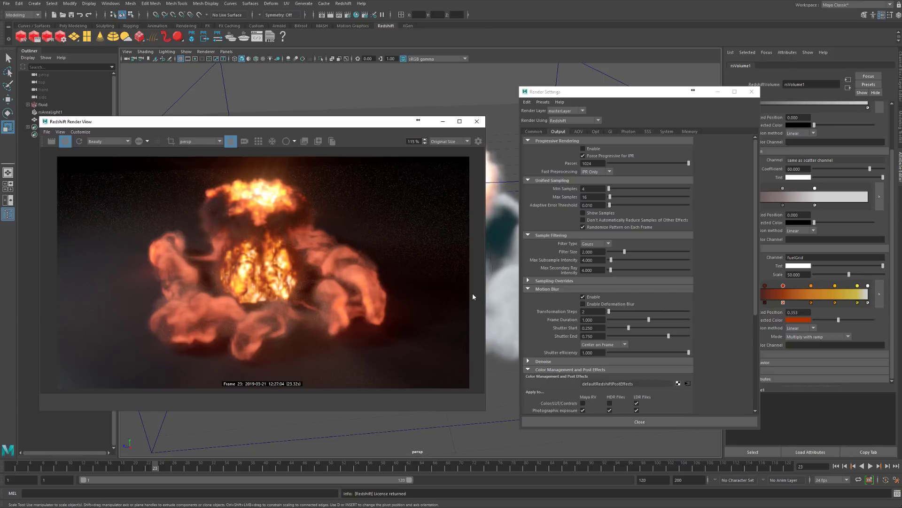
{"action": "left_click_drag", "start_coordinate": [653, 94], "coordinate": [601, 83]}
{"action": "left_click", "coordinate": [744, 355]}
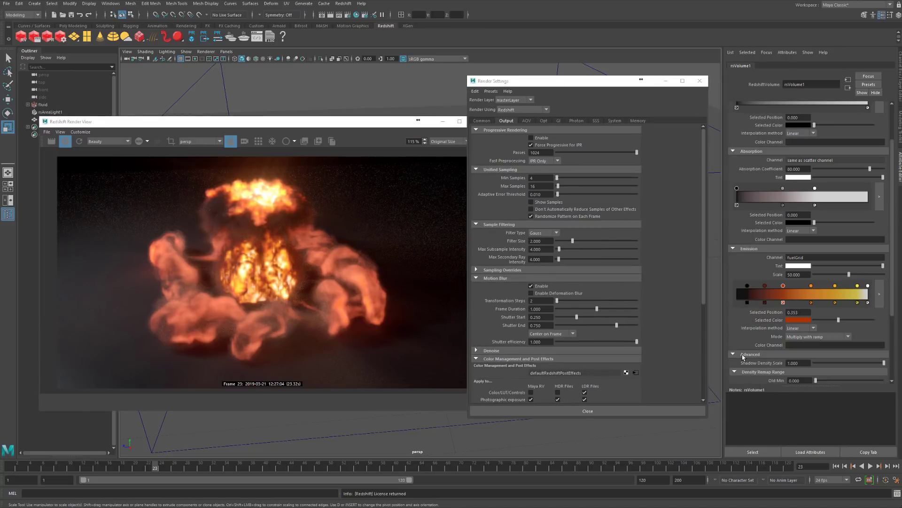
{"action": "scroll", "coordinate": [744, 355], "scroll_direction": "down", "scroll_amount": 3}
{"action": "scroll", "coordinate": [744, 355], "scroll_direction": "down", "scroll_amount": 1}
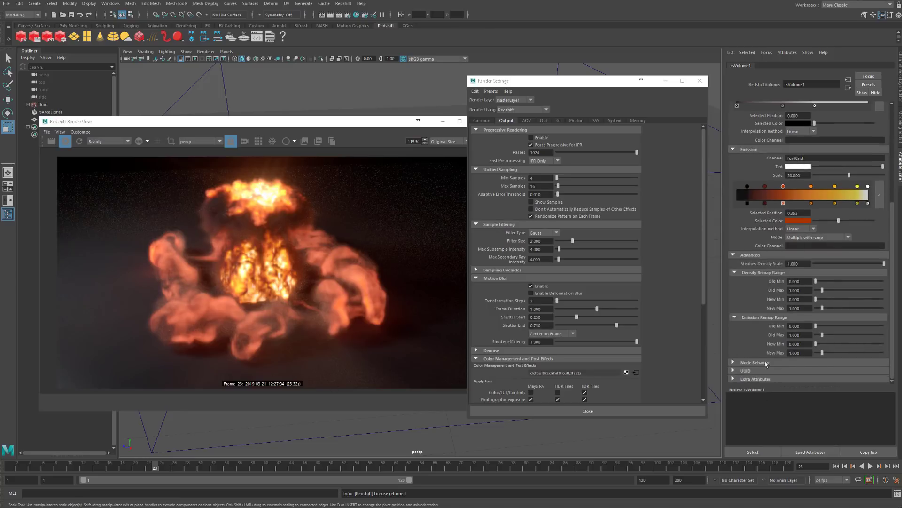
{"action": "left_click", "coordinate": [737, 256]}
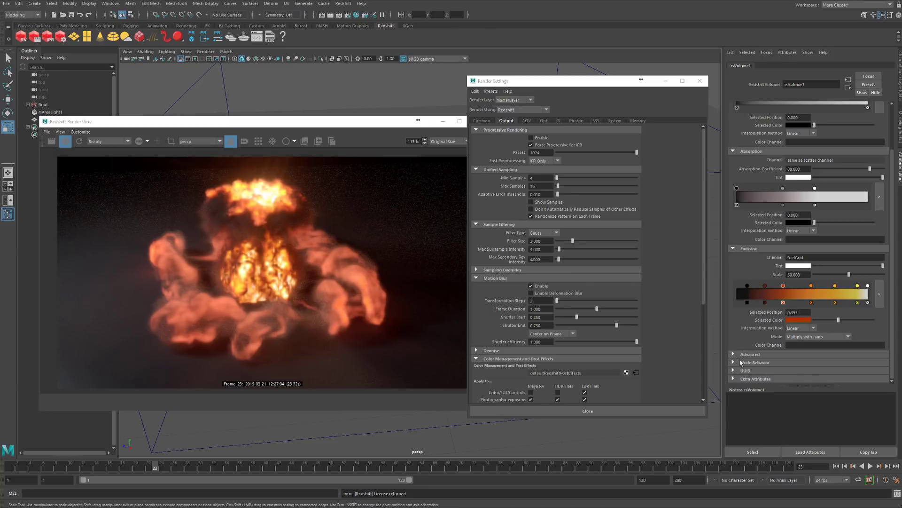
{"action": "scroll", "coordinate": [750, 207], "scroll_direction": "up", "scroll_amount": 2}
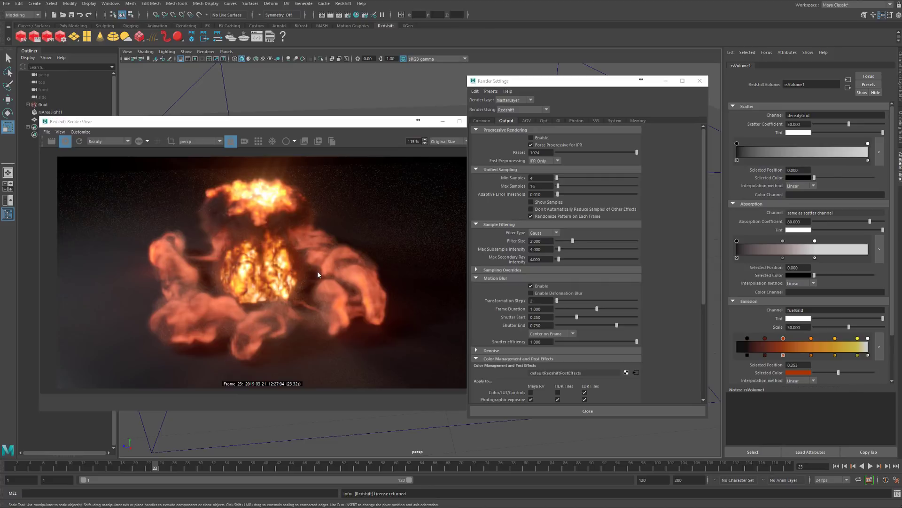
Set the Brute Force GI number of rays to 128 and stop the interactive render
{"action": "left_click", "coordinate": [668, 275]}
{"action": "left_click", "coordinate": [545, 121]}
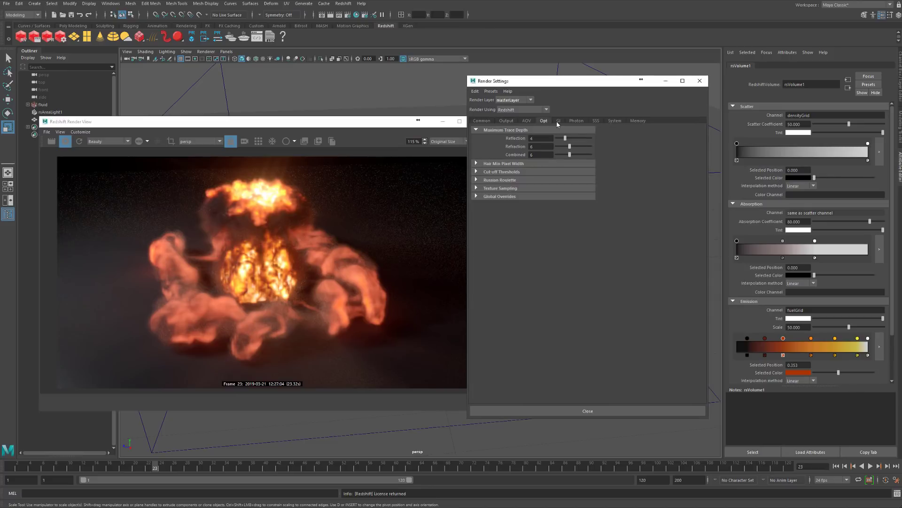
{"action": "left_click", "coordinate": [558, 121]}
{"action": "left_click", "coordinate": [545, 178]}
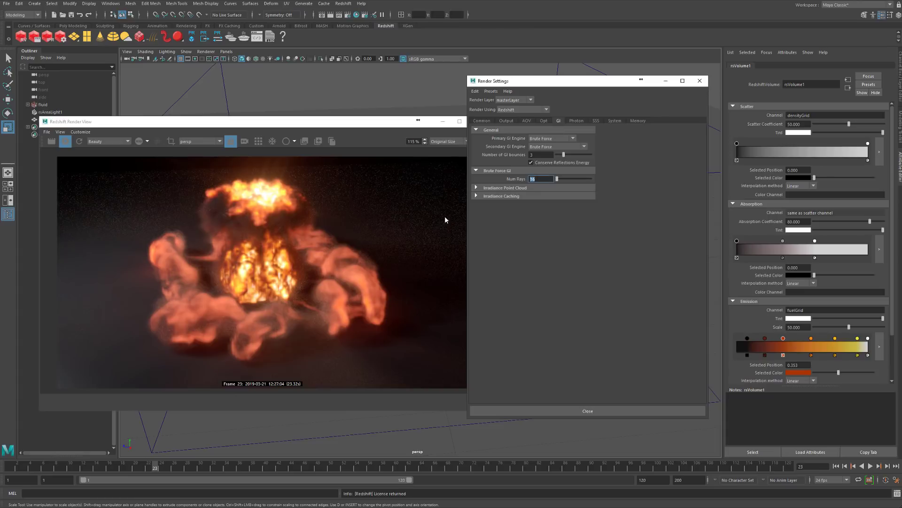
{"action": "type", "text": "128"}
{"action": "key", "text": "Return"}
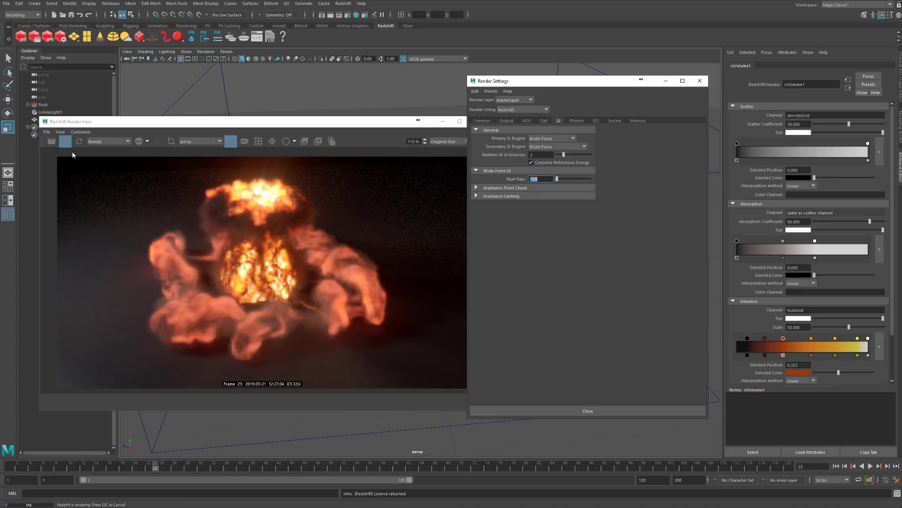
{"action": "left_click", "coordinate": [285, 255]}
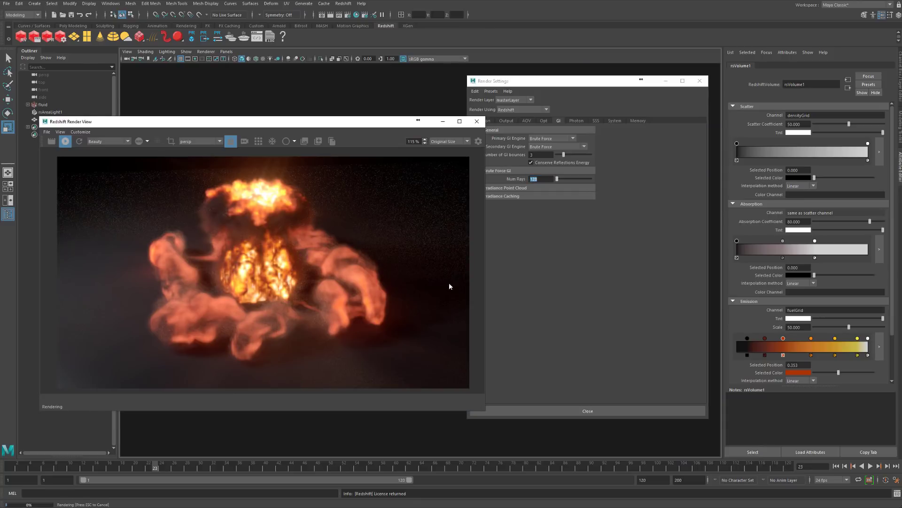
{"action": "key", "text": "Escape"}
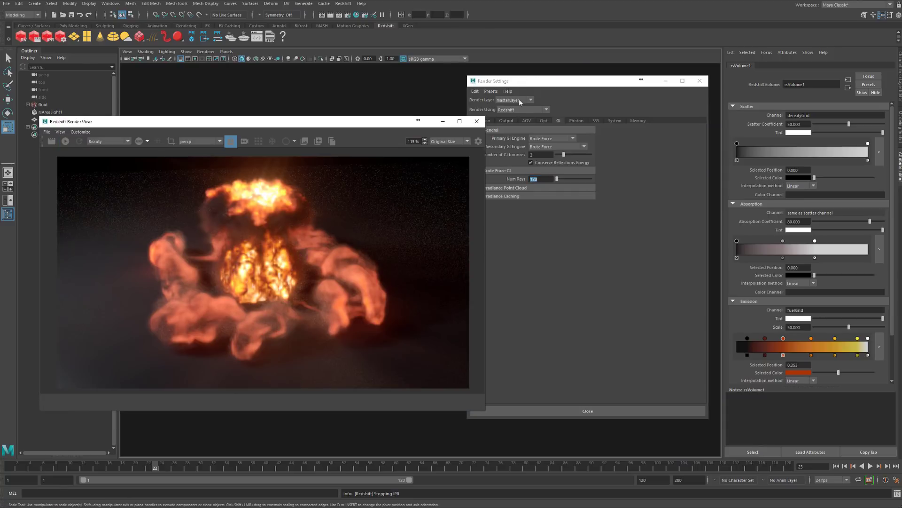
Set the unified sampling max samples to 64 in the output render settings
{"action": "left_click", "coordinate": [536, 125]}
{"action": "left_click_drag", "start_coordinate": [371, 126], "coordinate": [345, 127]}
{"action": "left_click", "coordinate": [526, 120]}
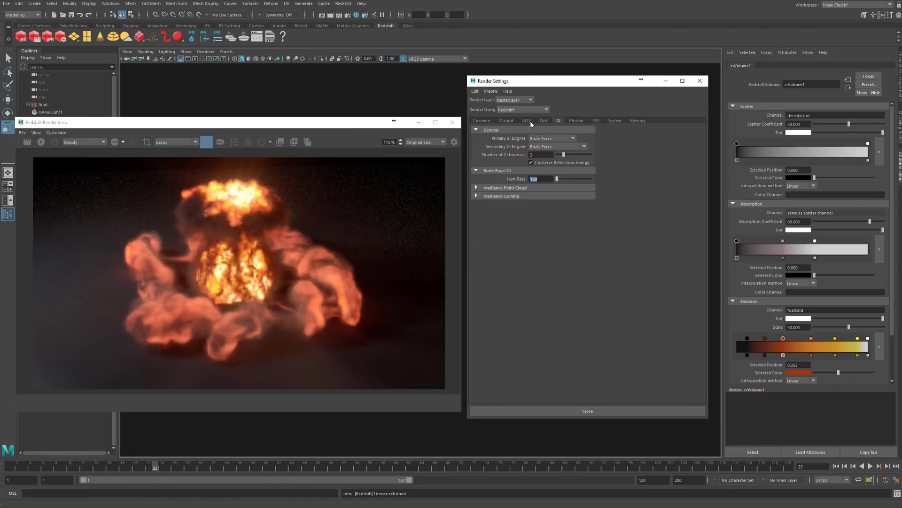
{"action": "left_click", "coordinate": [544, 121]}
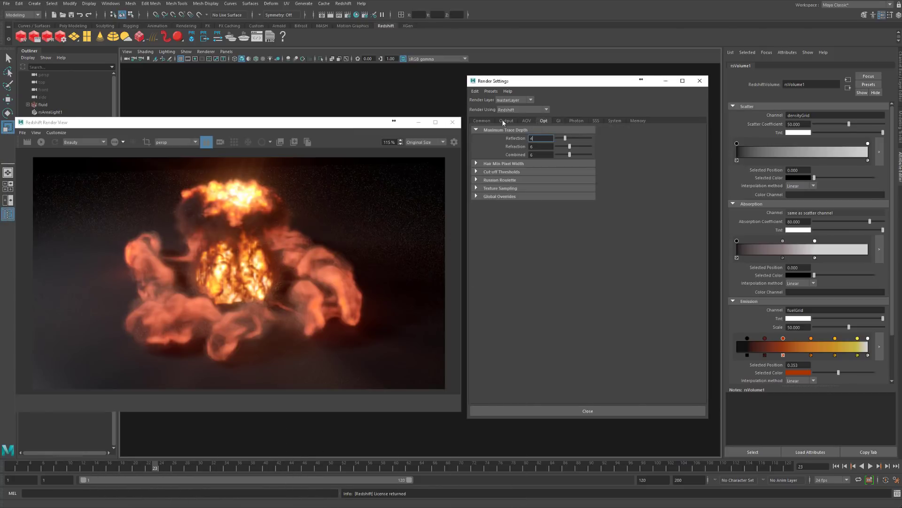
{"action": "left_click", "coordinate": [506, 121]}
{"action": "double_click", "coordinate": [538, 186]}
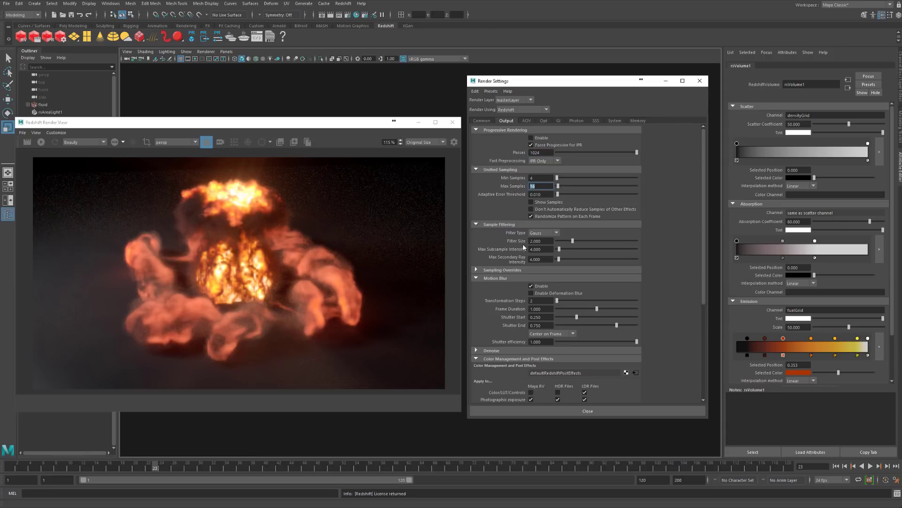
{"action": "type", "text": "64"}
{"action": "key", "text": "Return"}
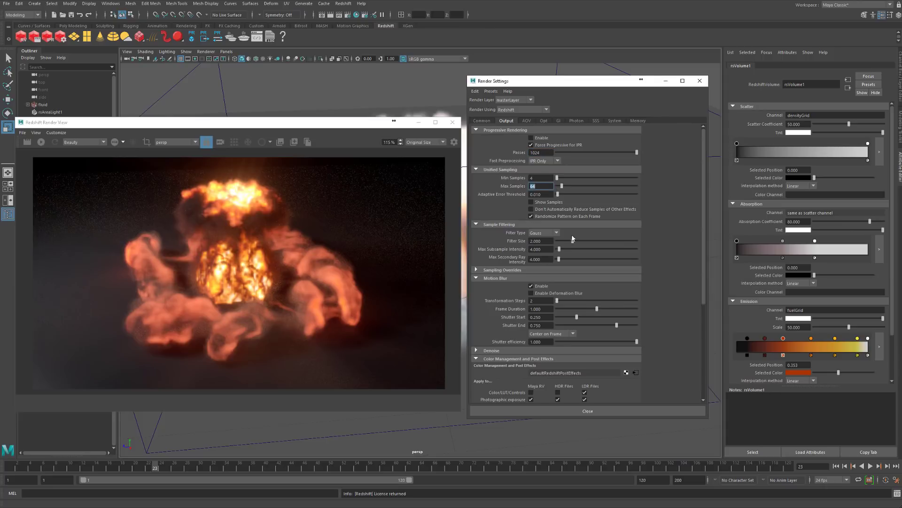
Set the unified sampling adaptive error threshold to 0.005 in the output render settings
{"action": "left_click", "coordinate": [542, 194]}
{"action": "double_click", "coordinate": [542, 195]}
{"action": "left_click", "coordinate": [526, 121]}
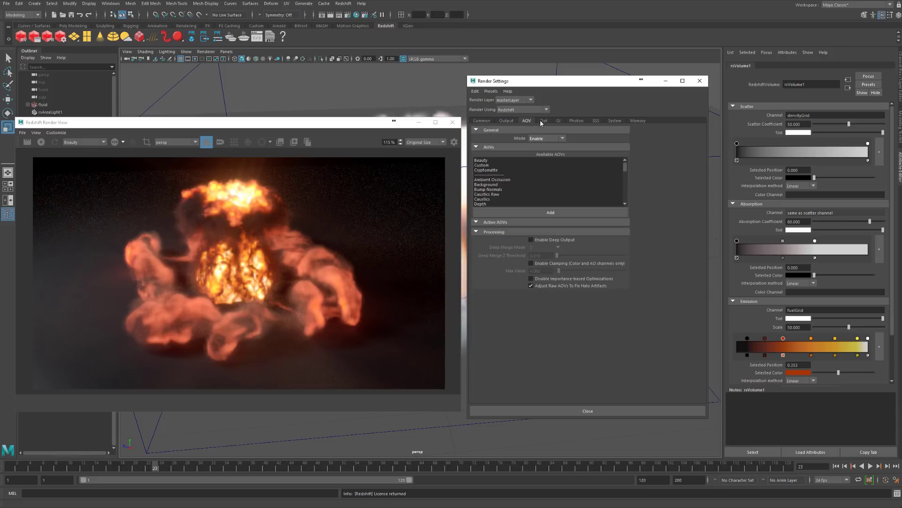
{"action": "left_click", "coordinate": [508, 121]}
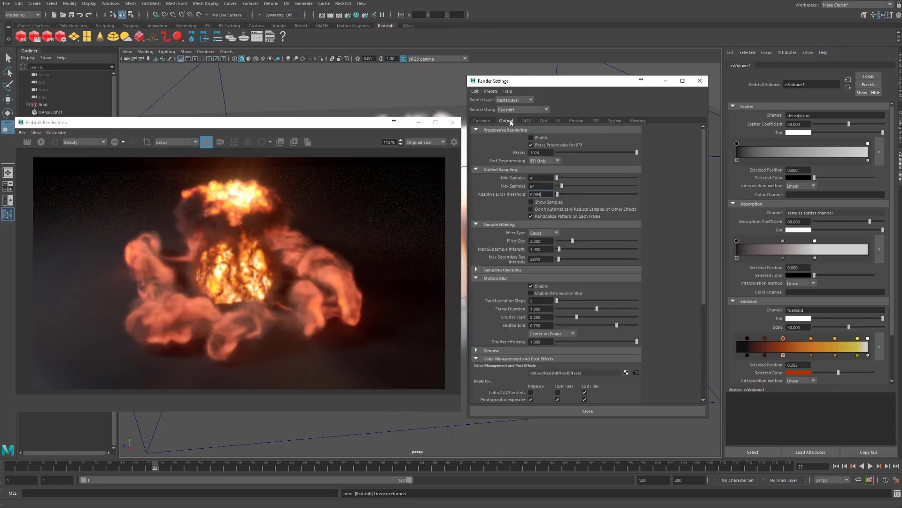
Enable the light and volume sampling overrides, replacing their samples with 128 for light and 256 for volume
{"action": "left_click", "coordinate": [503, 270]}
{"action": "scroll", "coordinate": [503, 263], "scroll_direction": "down", "scroll_amount": 2}
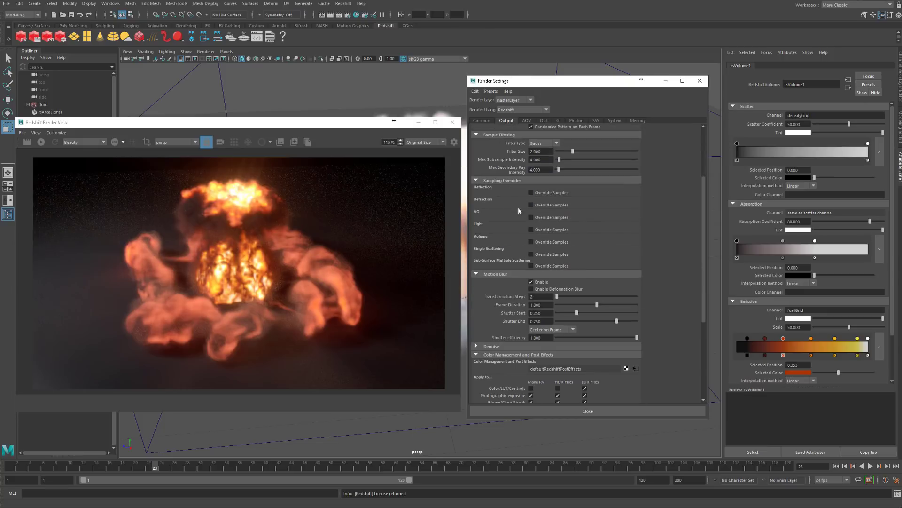
{"action": "left_click", "coordinate": [531, 229]}
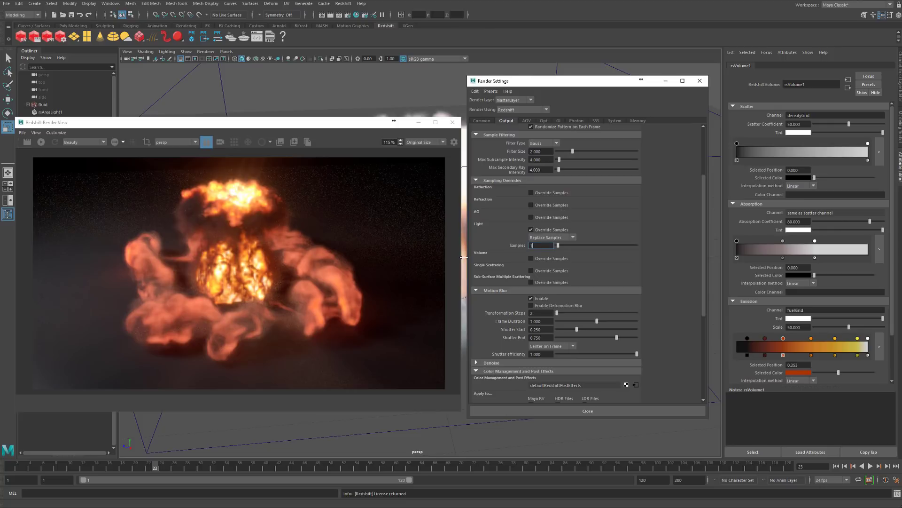
{"action": "key", "text": "Return"}
{"action": "left_click", "coordinate": [532, 258]}
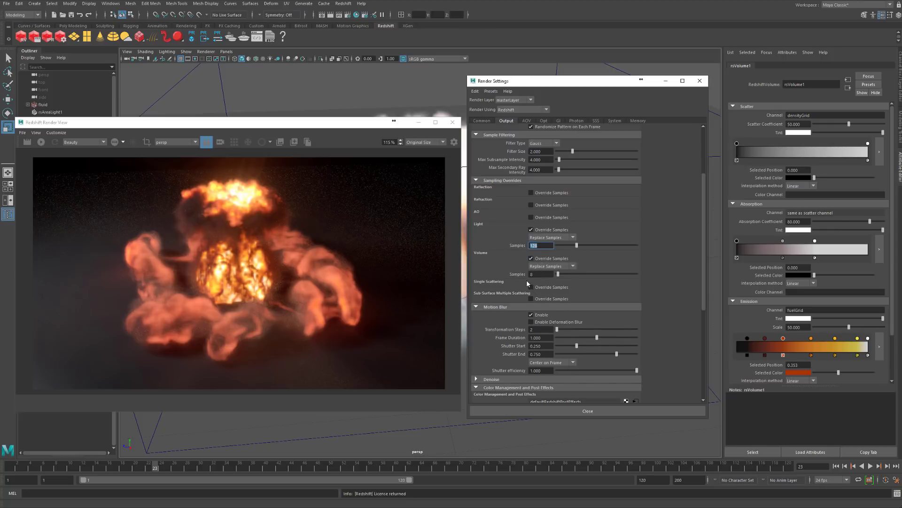
{"action": "double_click", "coordinate": [538, 275]}
{"action": "type", "text": "256"}
{"action": "key", "text": "Return"}
Set the Brute Force GI number of rays to 256
{"action": "left_click", "coordinate": [559, 120]}
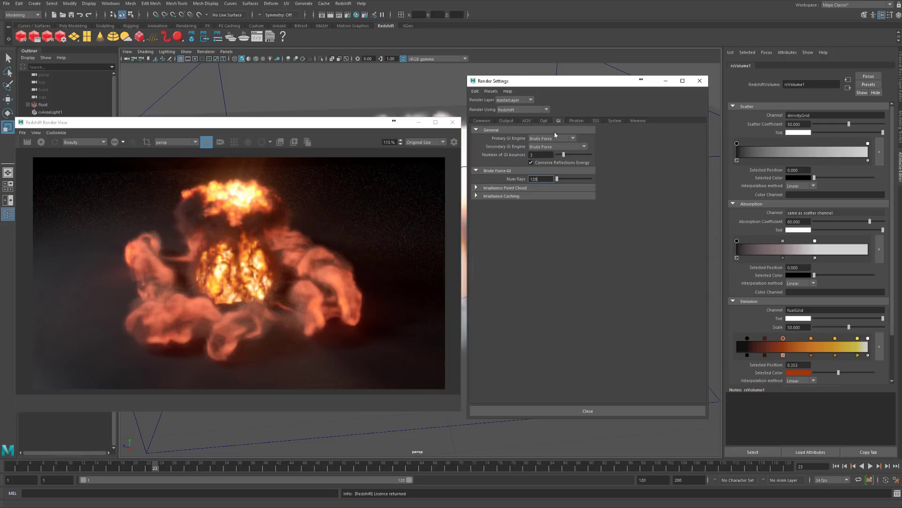
{"action": "double_click", "coordinate": [534, 179]}
{"action": "type", "text": "256"}
{"action": "key", "text": "Return"}
Change the render resolution preset to HD 1080 in the common render settings
{"action": "left_click", "coordinate": [500, 121]}
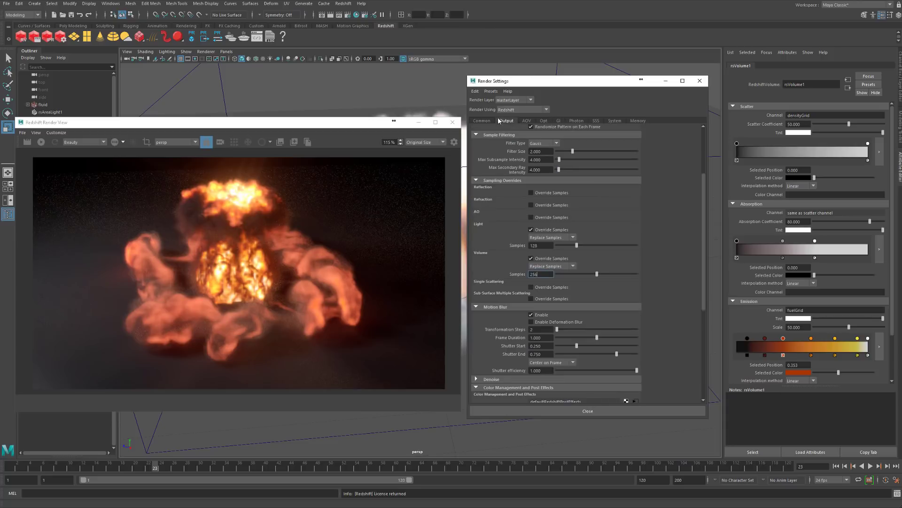
{"action": "left_click", "coordinate": [492, 119]}
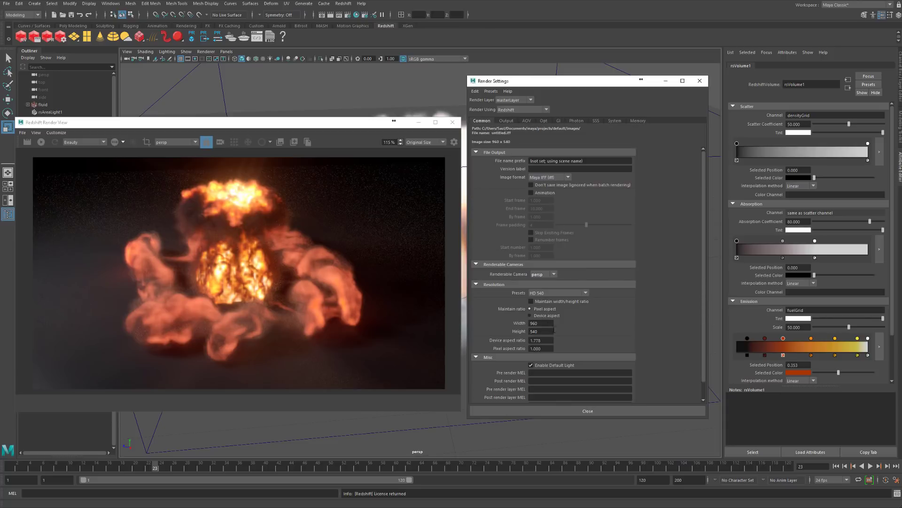
{"action": "left_click", "coordinate": [572, 293]}
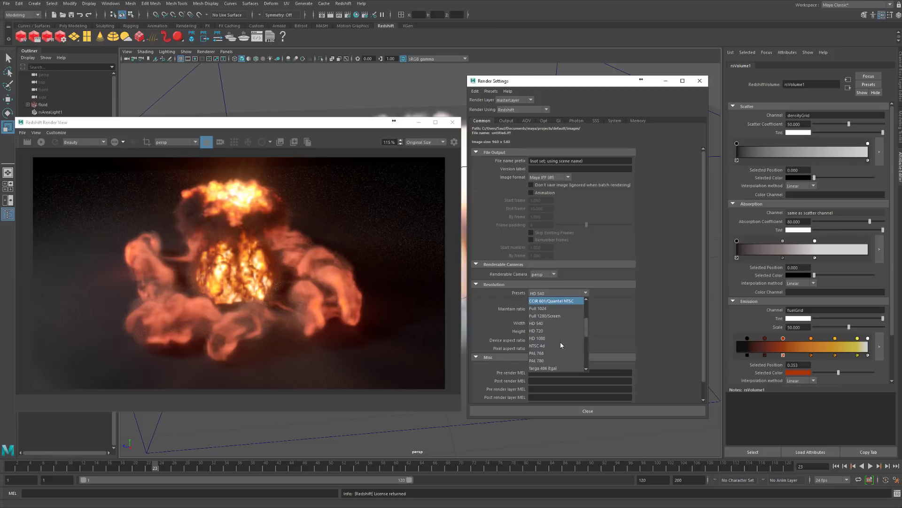
{"action": "left_click", "coordinate": [545, 331]}
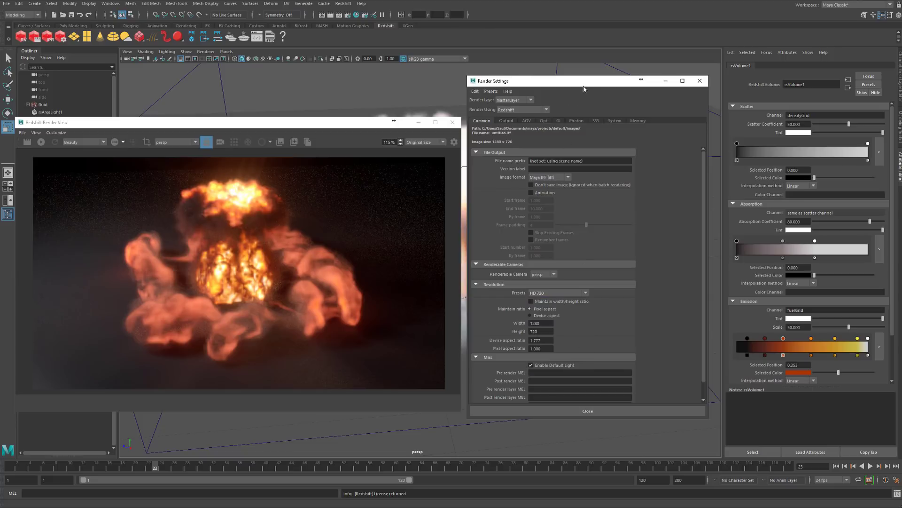
{"action": "left_click", "coordinate": [583, 293]}
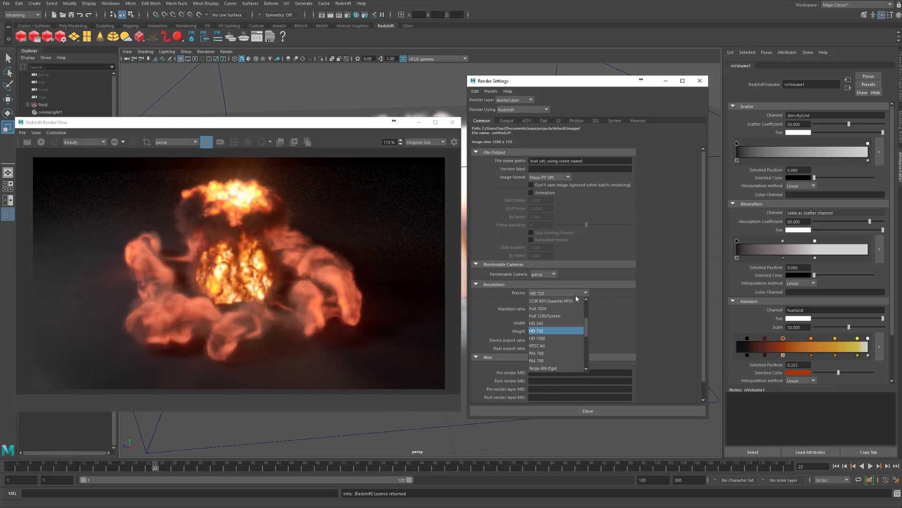
{"action": "left_click", "coordinate": [548, 338]}
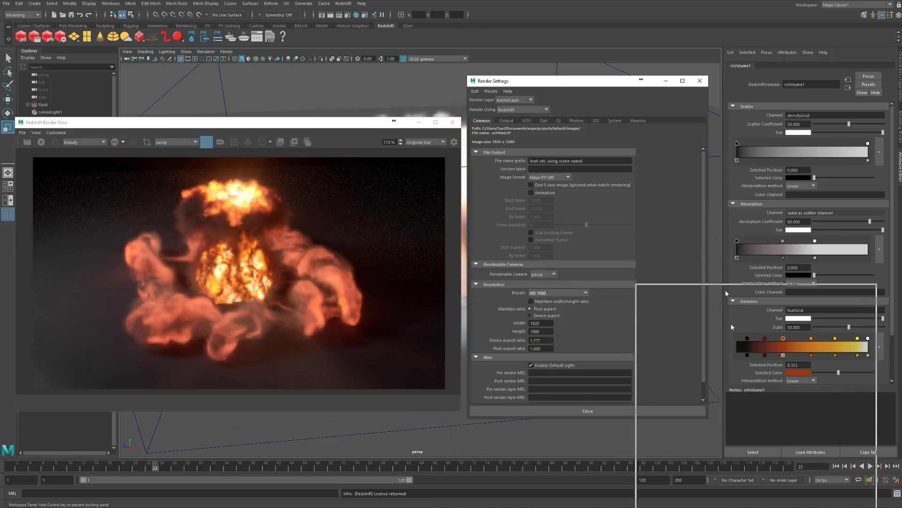
Close the render settings, re-render the frame and enlarge the render view to frame the whole explosion
{"action": "left_click", "coordinate": [588, 411]}
{"action": "left_click_drag", "start_coordinate": [285, 126], "coordinate": [539, 141]}
{"action": "left_click", "coordinate": [281, 157]}
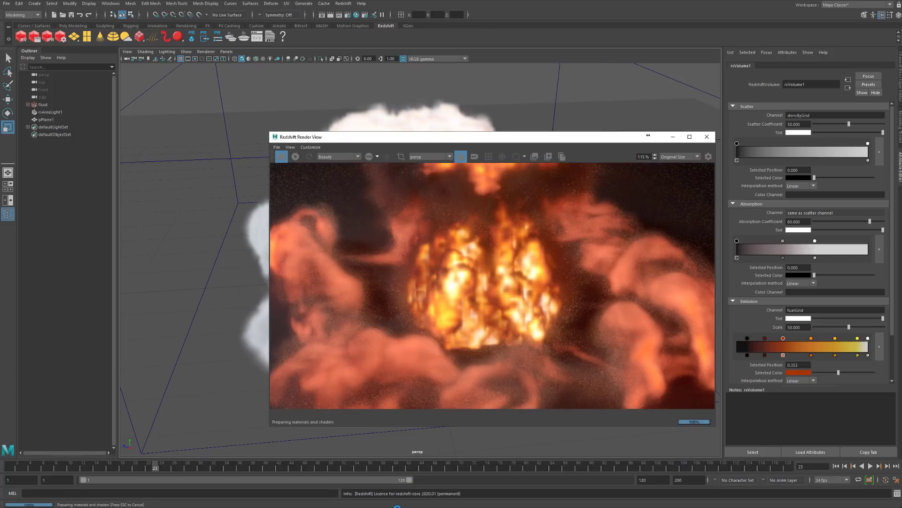
{"action": "left_click_drag", "start_coordinate": [374, 137], "coordinate": [240, 95]}
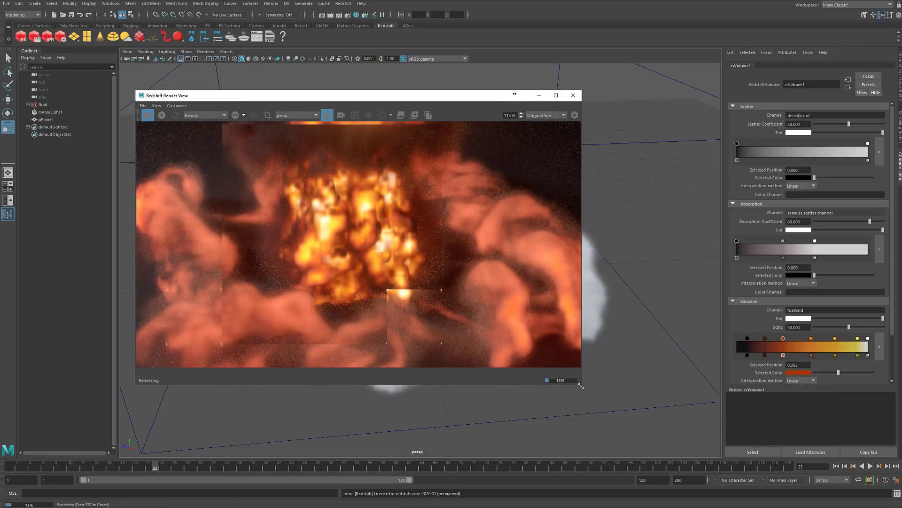
{"action": "left_click_drag", "start_coordinate": [582, 386], "coordinate": [726, 457]}
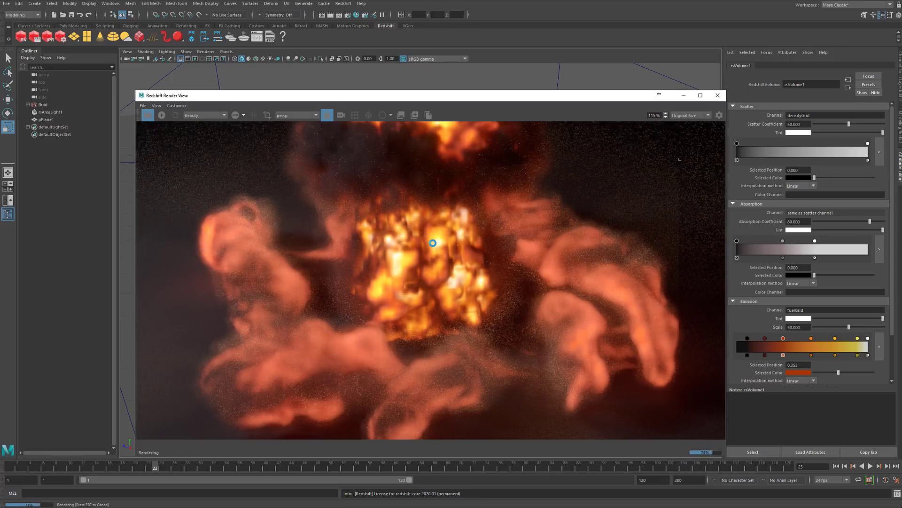
{"action": "scroll", "coordinate": [432, 243], "scroll_direction": "down", "scroll_amount": 2}
{"action": "scroll", "coordinate": [433, 243], "scroll_direction": "down", "scroll_amount": 2}
{"action": "scroll", "coordinate": [433, 243], "scroll_direction": "up", "scroll_amount": 1}
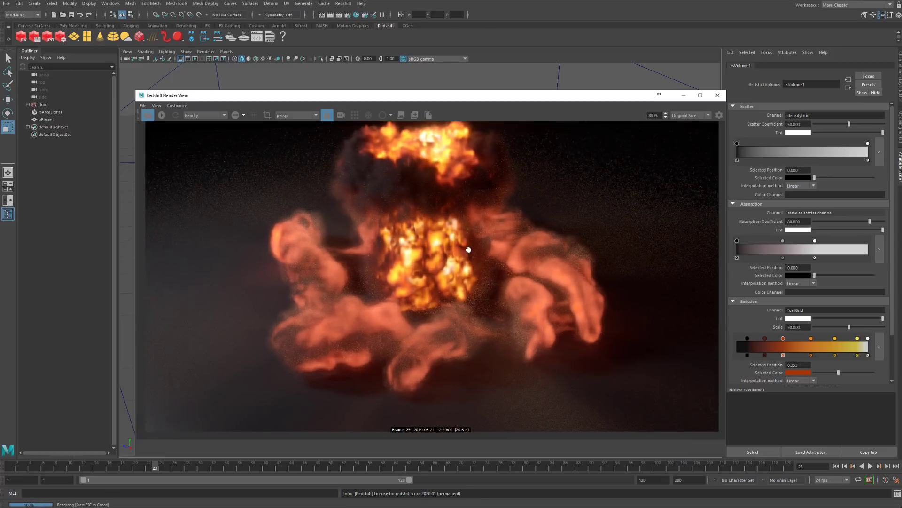
{"action": "left_click_drag", "start_coordinate": [467, 232], "coordinate": [468, 248]}
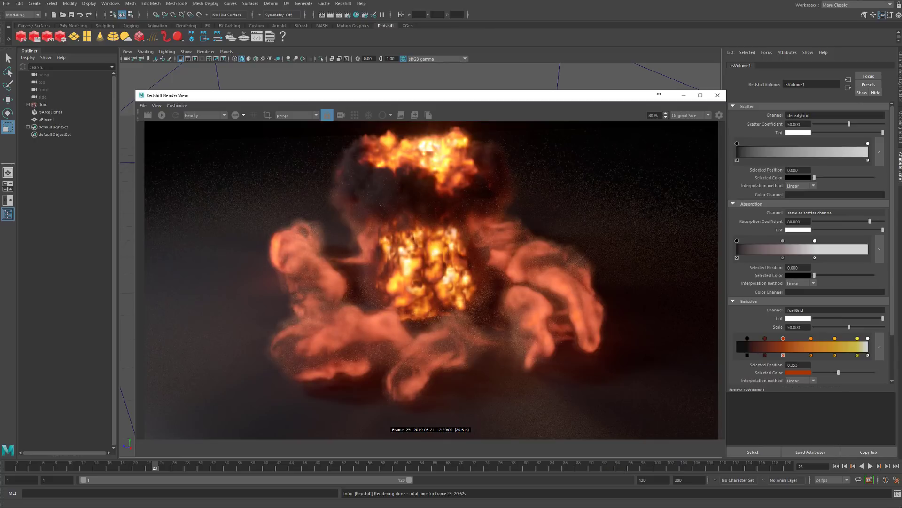
Reopen the render settings and disable motion blur in the Redshift output options
{"action": "left_click", "coordinate": [658, 494]}
{"action": "left_click", "coordinate": [669, 282]}
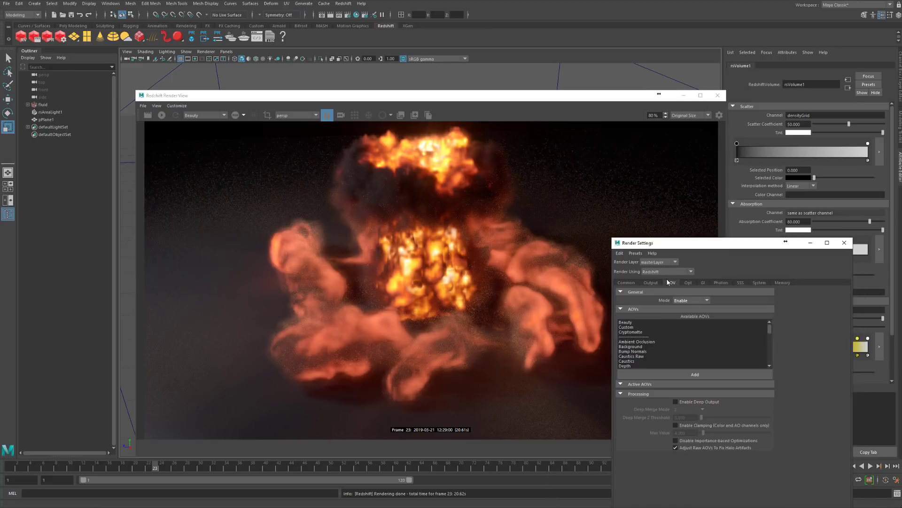
{"action": "left_click", "coordinate": [654, 282]}
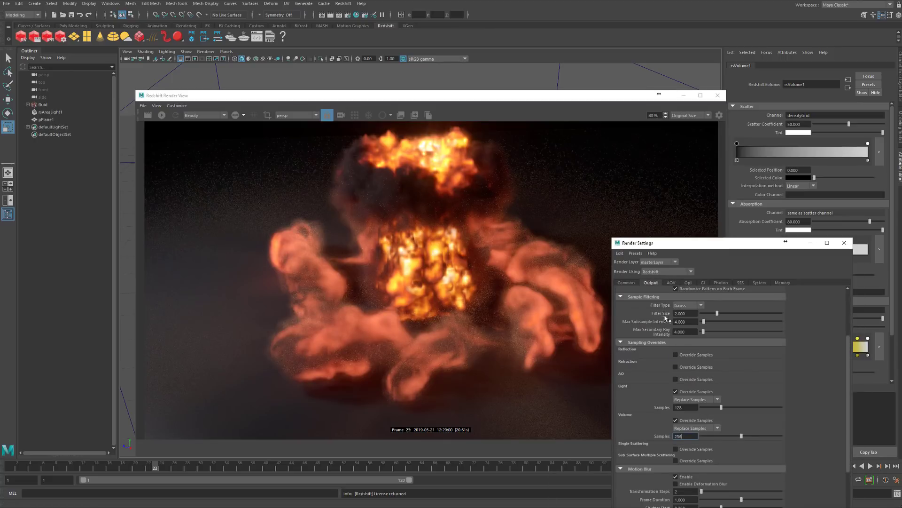
{"action": "left_click", "coordinate": [684, 476]}
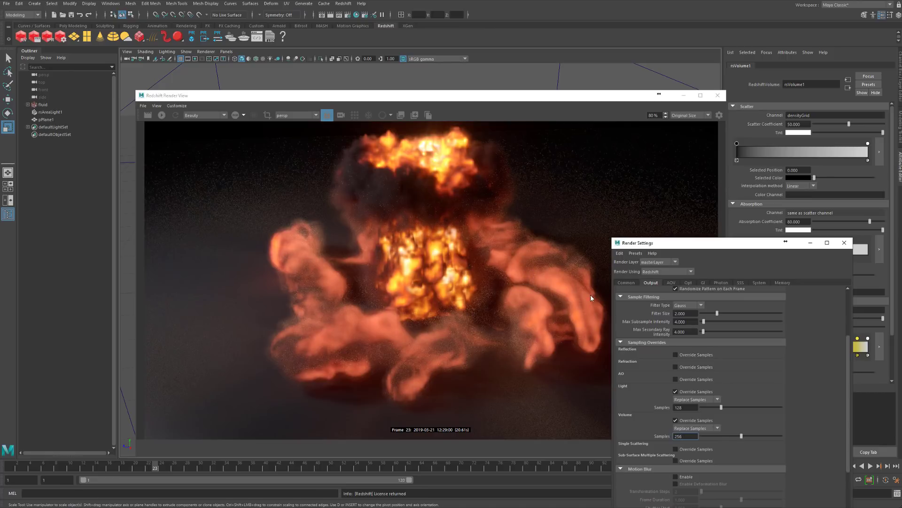
Set the Brute Force GI number of rays to 512
{"action": "left_click", "coordinate": [671, 282]}
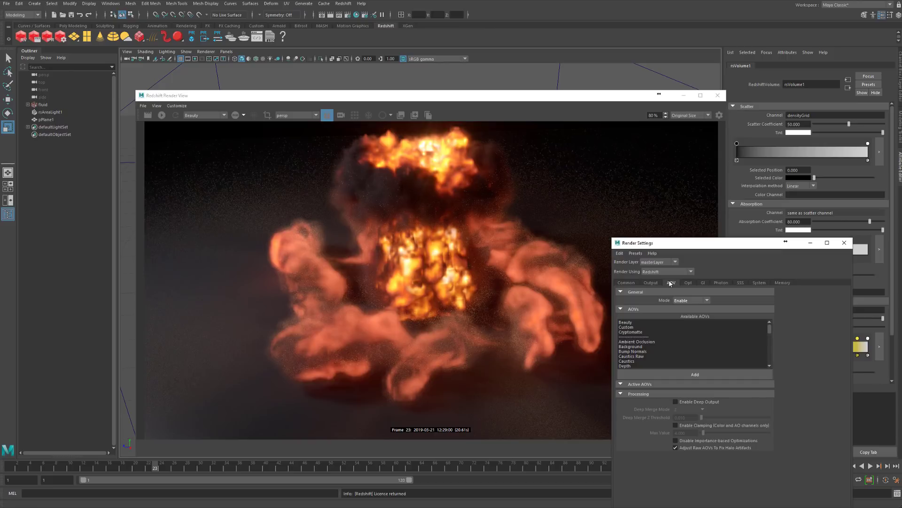
{"action": "left_click", "coordinate": [703, 283]}
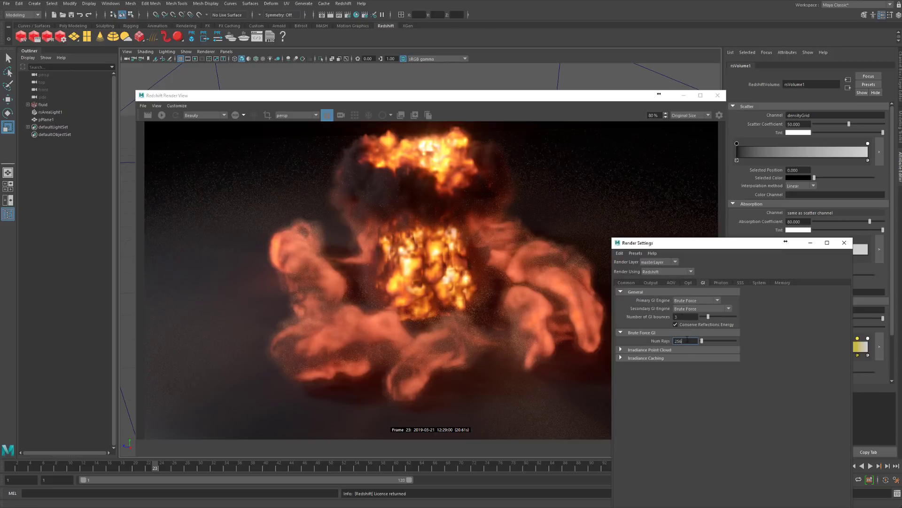
{"action": "double_click", "coordinate": [681, 341]}
{"action": "type", "text": "512"}
{"action": "key", "text": "Return"}
Set the unified sampling adaptive error threshold to 0.003 and the max samples to 128
{"action": "left_click", "coordinate": [651, 283]}
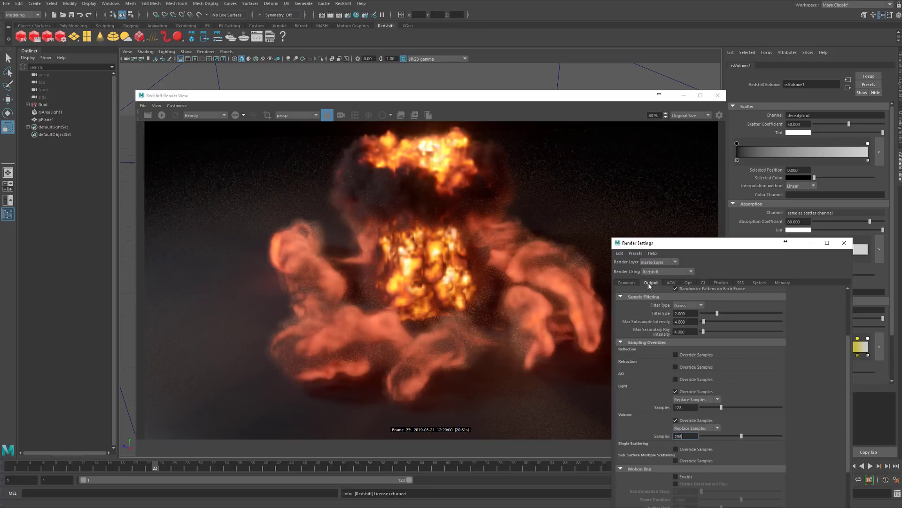
{"action": "scroll", "coordinate": [827, 359], "scroll_direction": "up", "scroll_amount": 3}
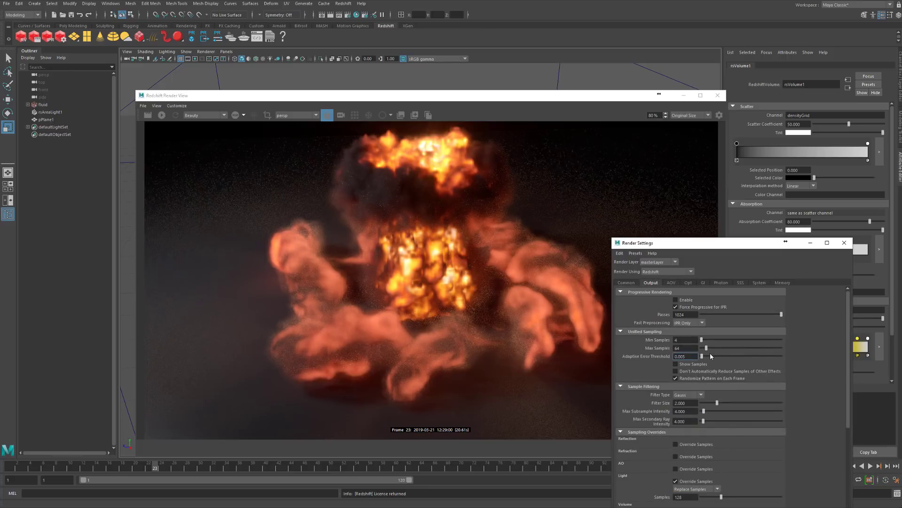
{"action": "key", "text": "BackSpace"}
{"action": "type", "text": "3"}
{"action": "key", "text": "Return"}
{"action": "key", "text": "shift+Tab"}
{"action": "type", "text": "128"}
{"action": "key", "text": "Return"}
Set the light override samples to 256 and the volume override samples to 512, and clear the settings window away from the render
{"action": "scroll", "coordinate": [657, 413], "scroll_direction": "down", "scroll_amount": 3}
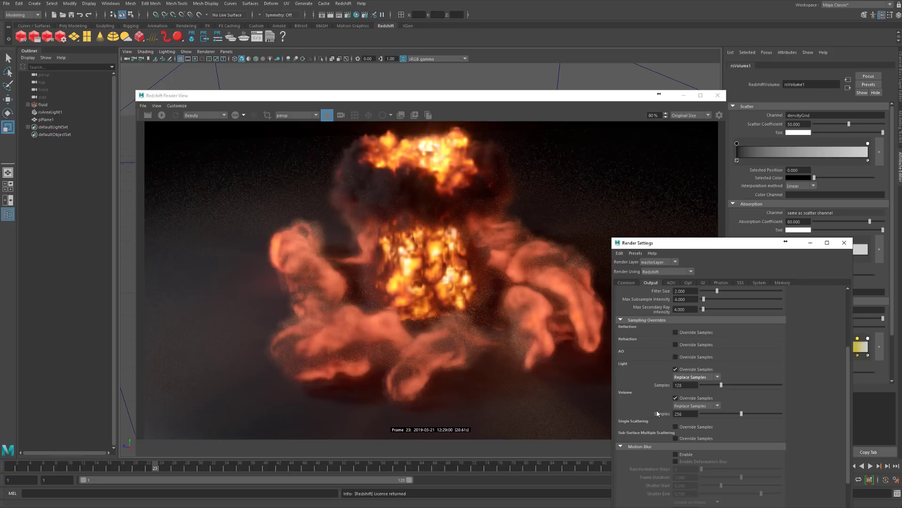
{"action": "left_click", "coordinate": [686, 385]}
{"action": "type", "text": "256"}
{"action": "key", "text": "Return"}
{"action": "left_click", "coordinate": [693, 415]}
{"action": "type", "text": "512"}
{"action": "key", "text": "Return"}
{"action": "left_click_drag", "start_coordinate": [716, 245], "coordinate": [512, 507]}
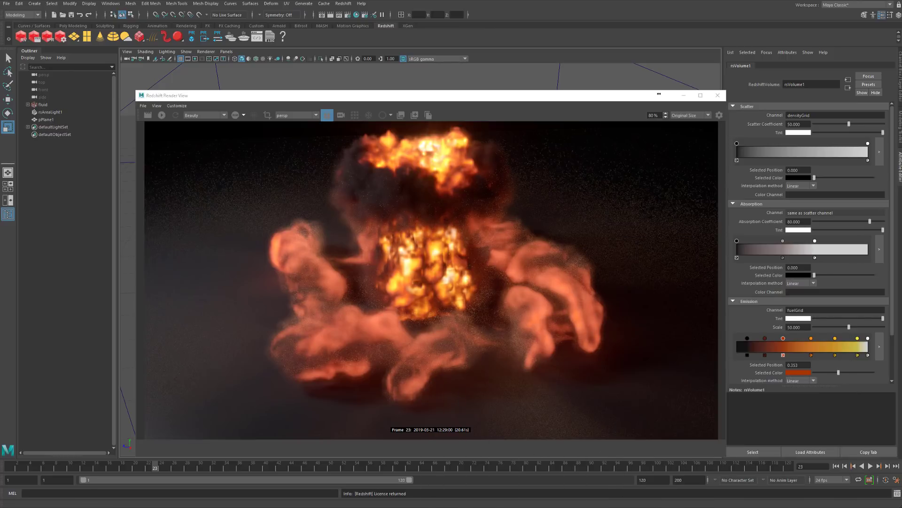
Re-render the frame without motion blur and inspect the noise around the fireball and smoke up close and in full view
{"action": "left_click", "coordinate": [147, 116]}
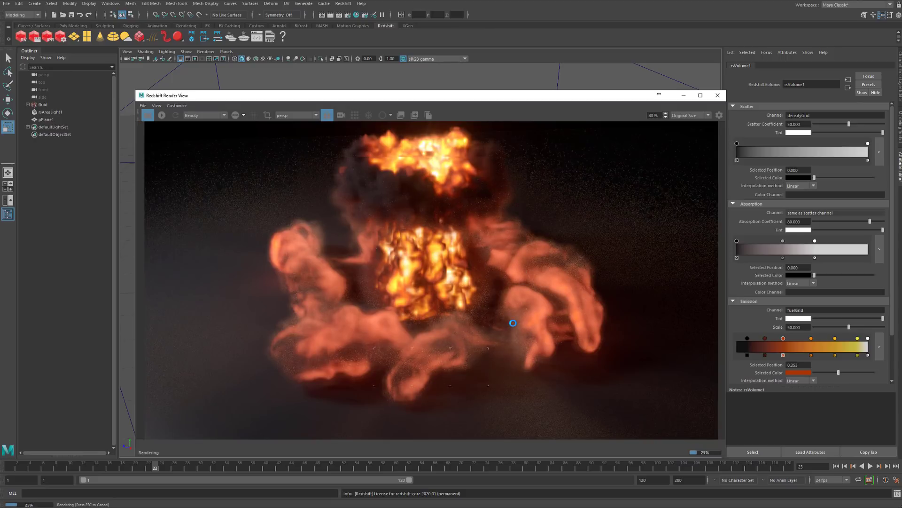
{"action": "scroll", "coordinate": [512, 324], "scroll_direction": "up", "scroll_amount": 5}
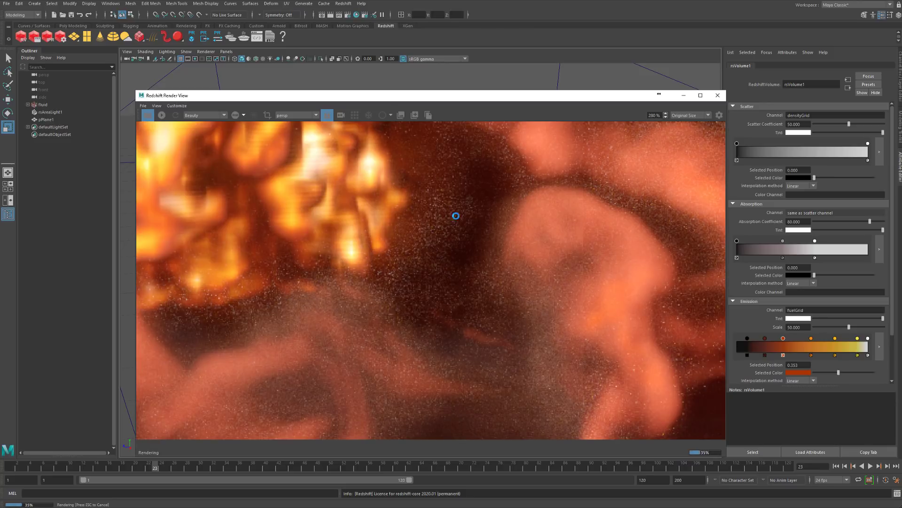
{"action": "scroll", "coordinate": [407, 280], "scroll_direction": "down", "scroll_amount": 6}
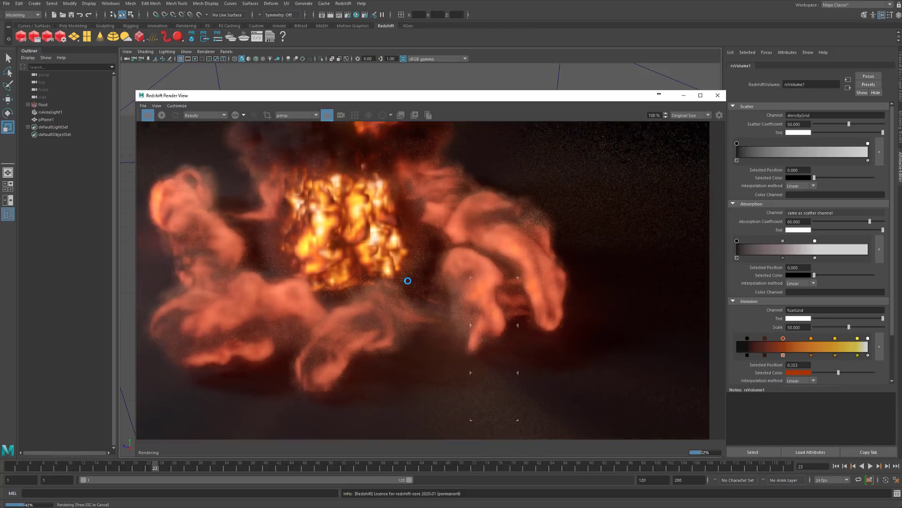
{"action": "scroll", "coordinate": [435, 270], "scroll_direction": "up", "scroll_amount": 1}
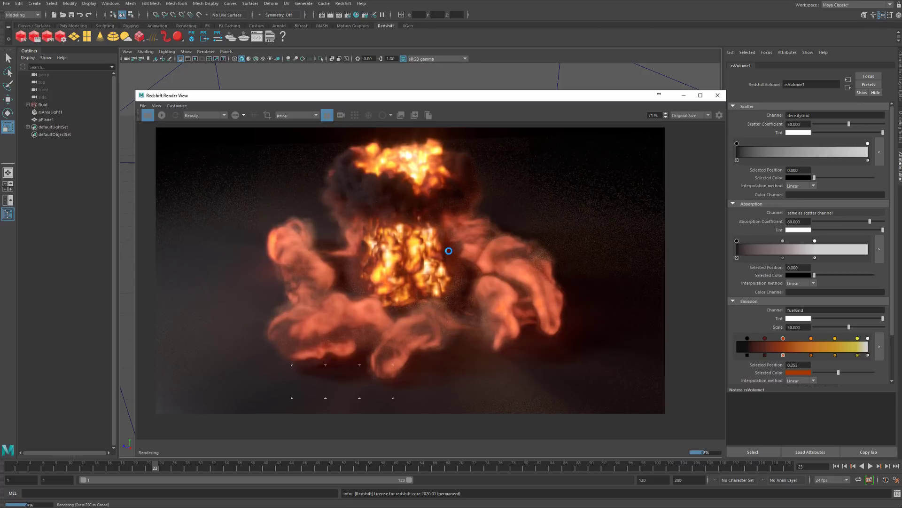
{"action": "scroll", "coordinate": [446, 256], "scroll_direction": "up", "scroll_amount": 2}
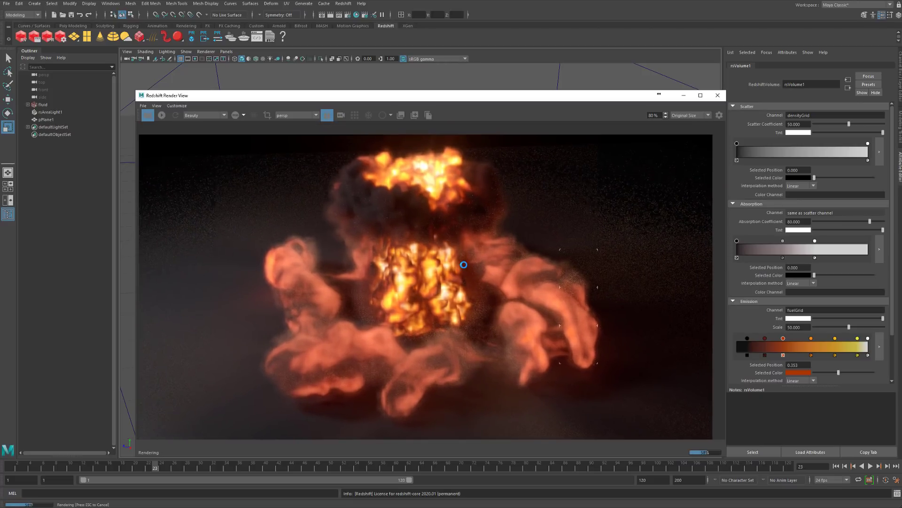
{"action": "scroll", "coordinate": [480, 307], "scroll_direction": "down", "scroll_amount": 1}
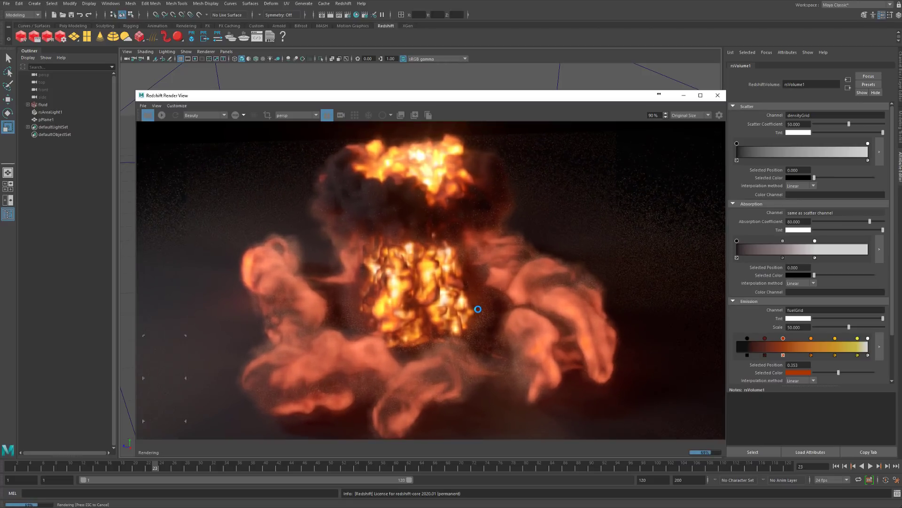
{"action": "scroll", "coordinate": [476, 315], "scroll_direction": "up", "scroll_amount": 2}
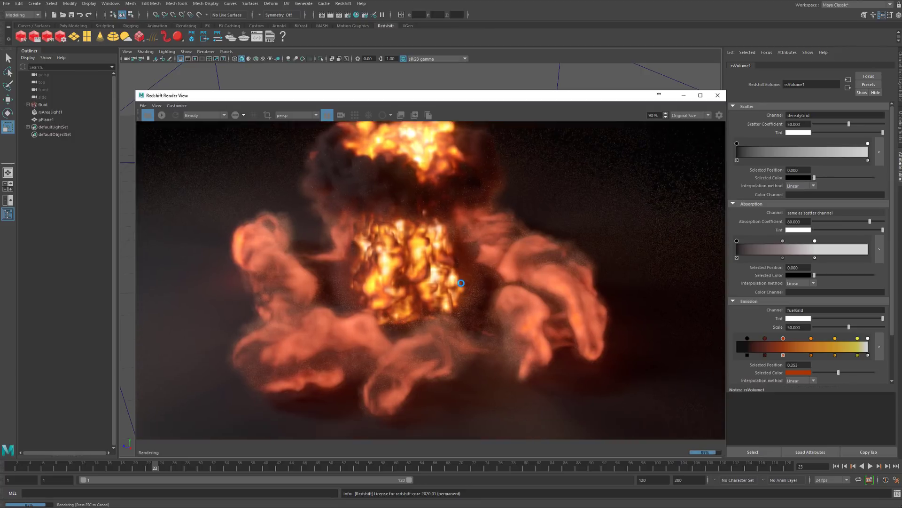
{"action": "scroll", "coordinate": [414, 291], "scroll_direction": "up", "scroll_amount": 8}
{"action": "scroll", "coordinate": [434, 284], "scroll_direction": "down", "scroll_amount": 10}
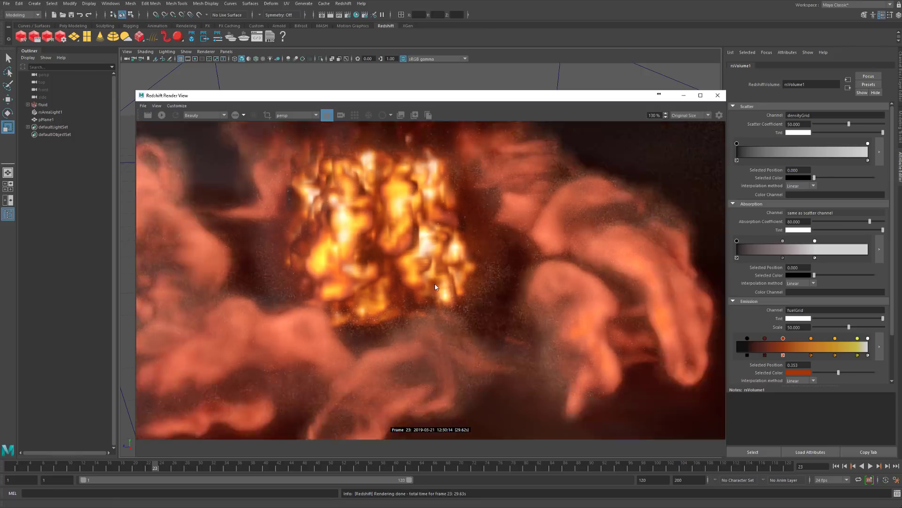
{"action": "middle_click_drag", "start_coordinate": [439, 244], "coordinate": [448, 256]}
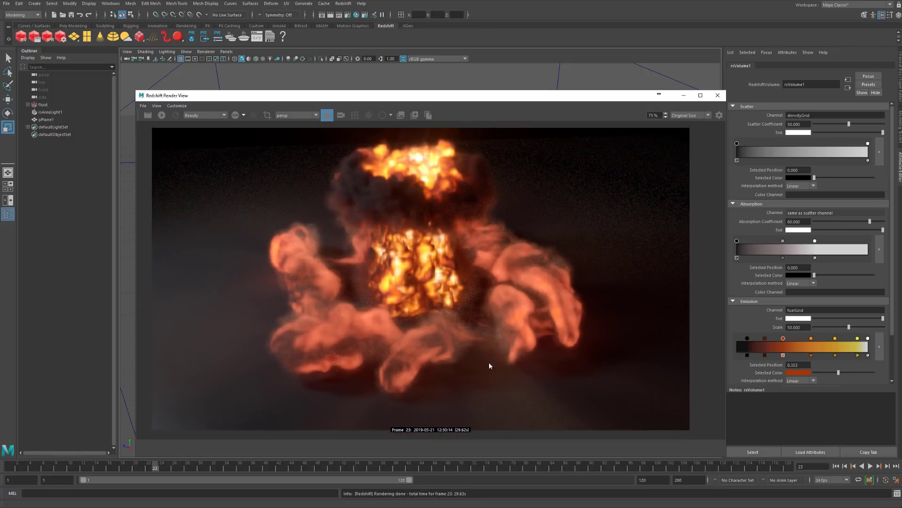
Bring back the render settings and look through the list of available AOVs down to the volume passes
{"action": "left_click", "coordinate": [559, 506]}
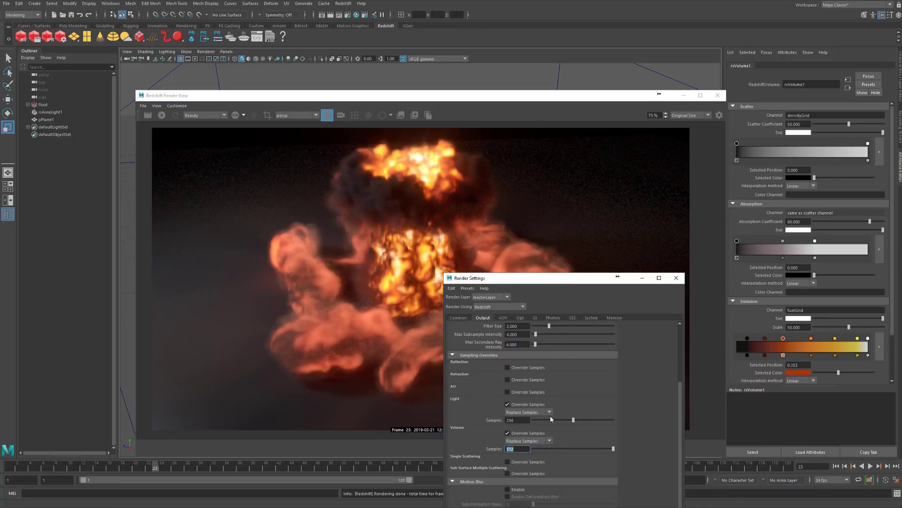
{"action": "left_click", "coordinate": [531, 318]}
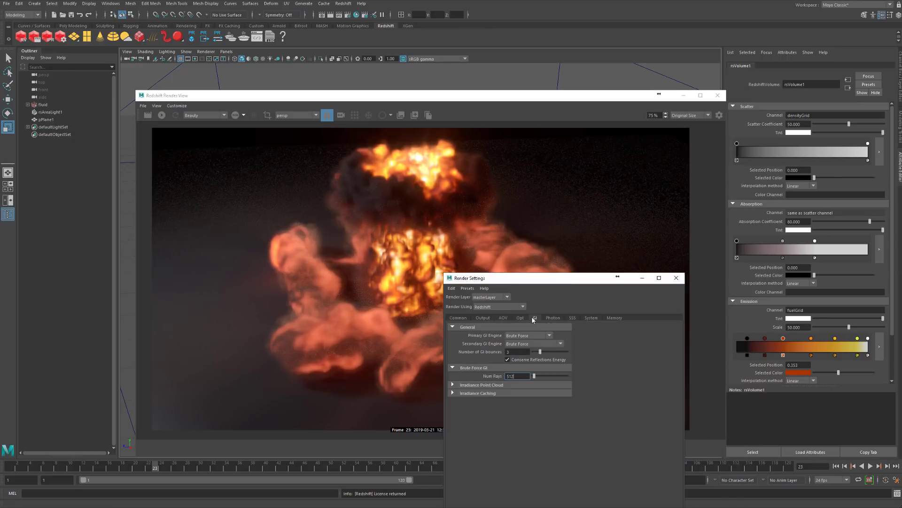
{"action": "left_click", "coordinate": [477, 318]}
{"action": "left_click", "coordinate": [502, 318]}
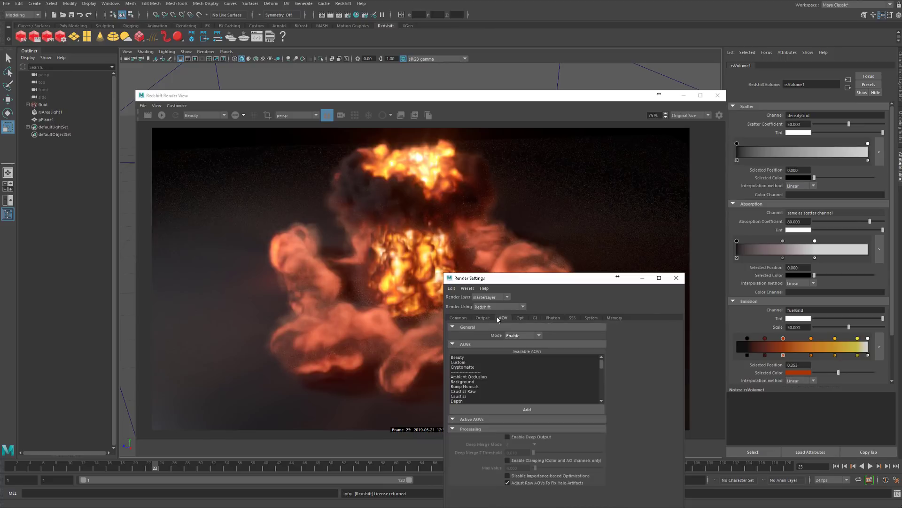
{"action": "scroll", "coordinate": [478, 377], "scroll_direction": "down", "scroll_amount": 3}
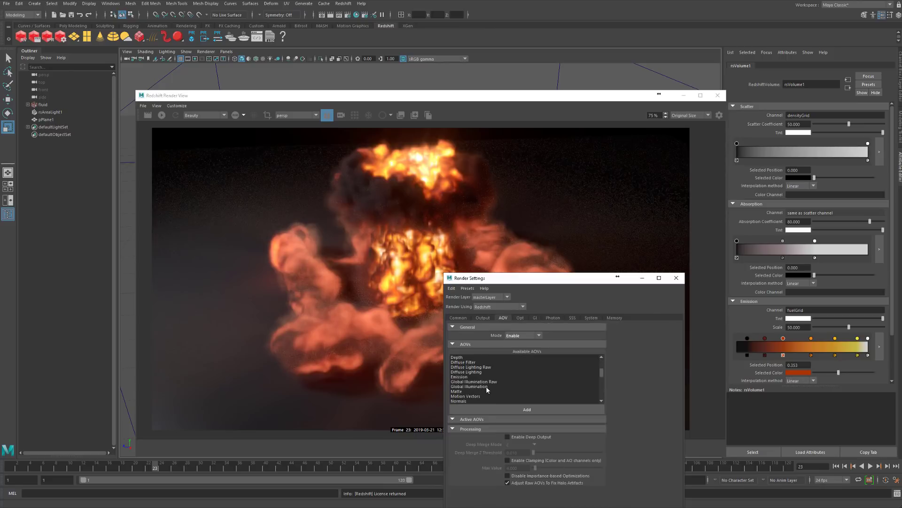
{"action": "scroll", "coordinate": [487, 389], "scroll_direction": "down", "scroll_amount": 7}
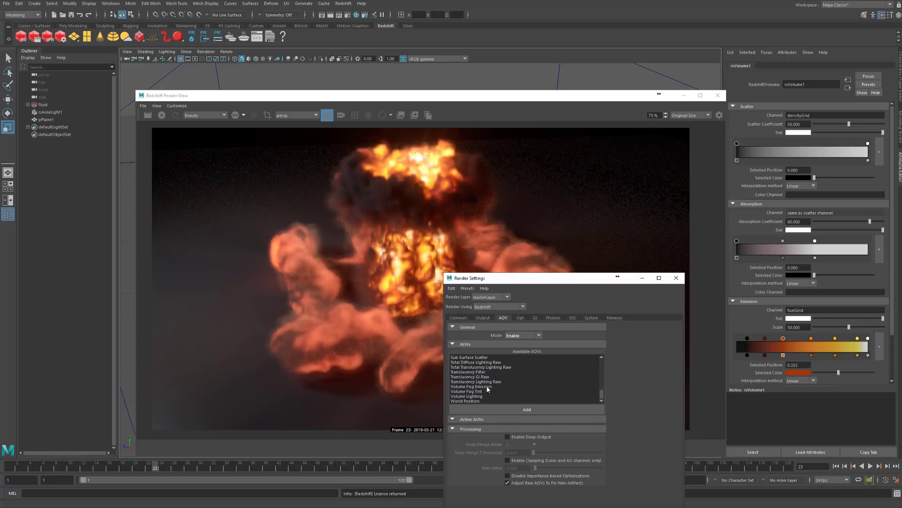
Set the Brute Force GI number of rays to 2048 and clear the settings window away from the render
{"action": "left_click", "coordinate": [536, 317]}
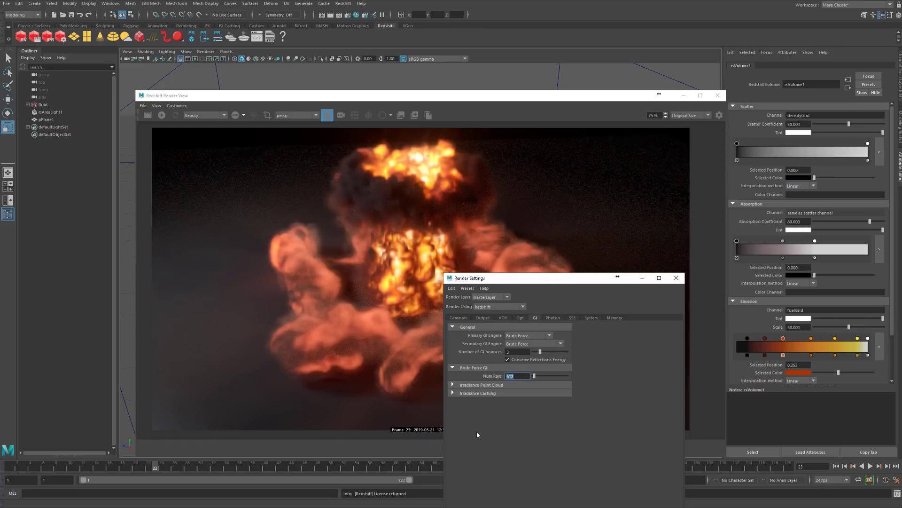
{"action": "type", "text": "2048"}
{"action": "key", "text": "Return"}
{"action": "left_click_drag", "start_coordinate": [549, 280], "coordinate": [579, 507]}
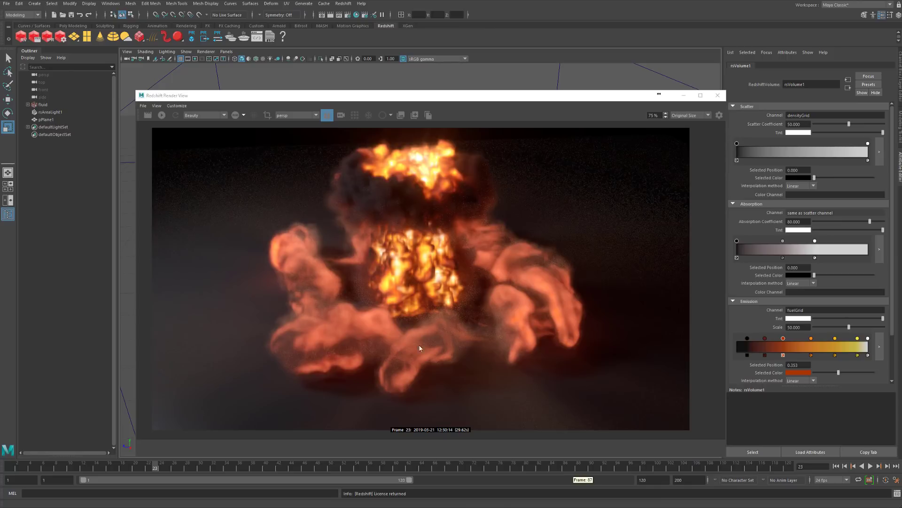
Re-render the frame with the raised GI rays and examine the noise in the fireball, smoke arms and dark background
{"action": "left_click", "coordinate": [148, 116]}
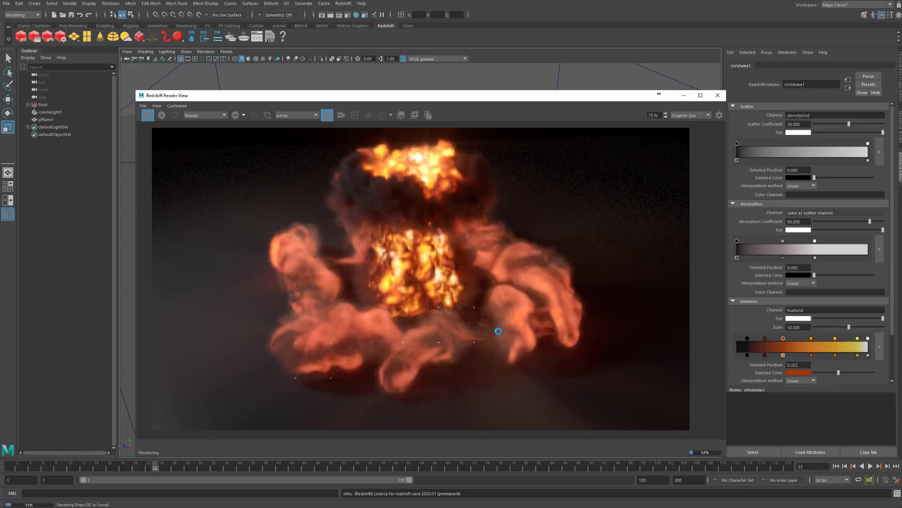
{"action": "scroll", "coordinate": [381, 311], "scroll_direction": "up", "scroll_amount": 6}
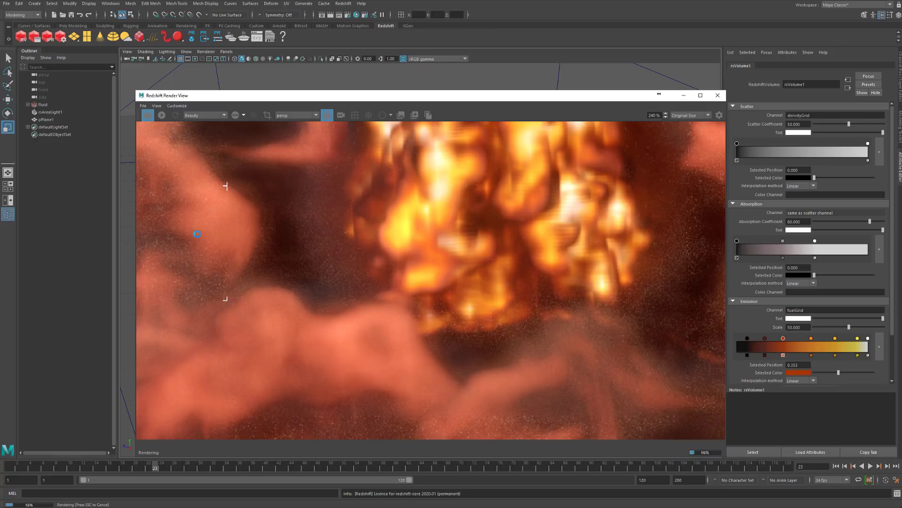
{"action": "middle_click_drag", "start_coordinate": [378, 305], "coordinate": [430, 351]}
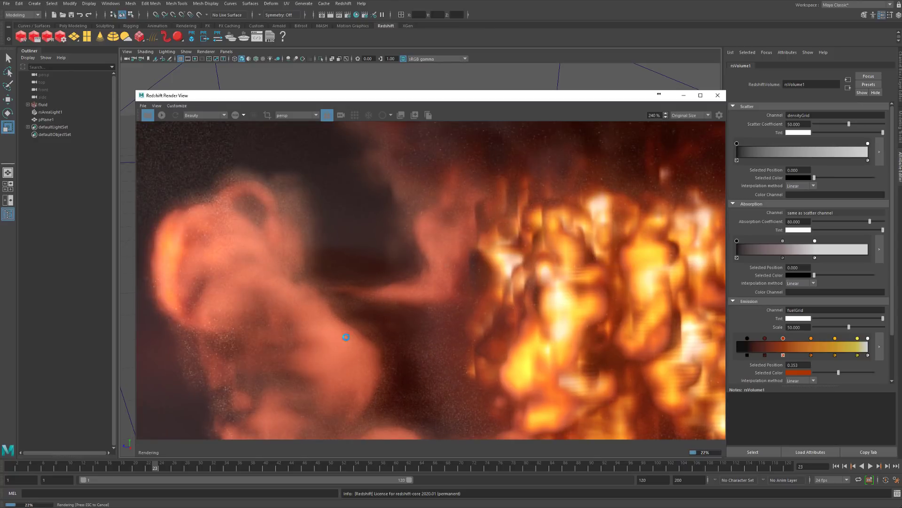
{"action": "scroll", "coordinate": [346, 334], "scroll_direction": "down", "scroll_amount": 5}
{"action": "middle_click_drag", "start_coordinate": [519, 313], "coordinate": [410, 285]}
{"action": "scroll", "coordinate": [410, 284], "scroll_direction": "up", "scroll_amount": 6}
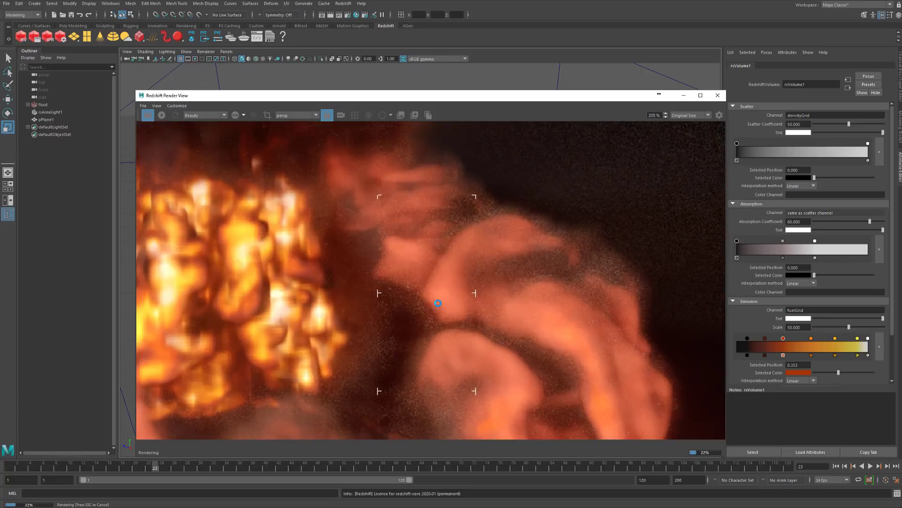
{"action": "middle_click_drag", "start_coordinate": [389, 254], "coordinate": [361, 316]}
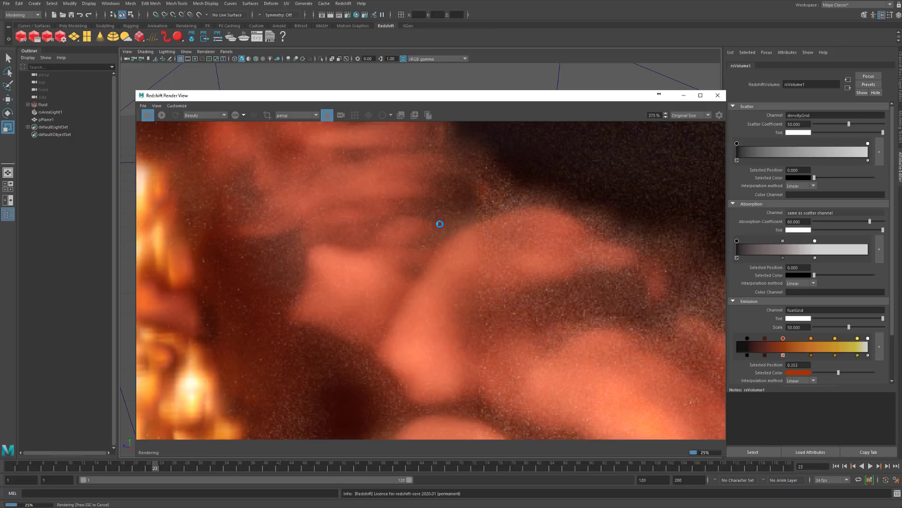
{"action": "middle_click_drag", "start_coordinate": [346, 373], "coordinate": [359, 295]}
{"action": "scroll", "coordinate": [358, 303], "scroll_direction": "down", "scroll_amount": 10}
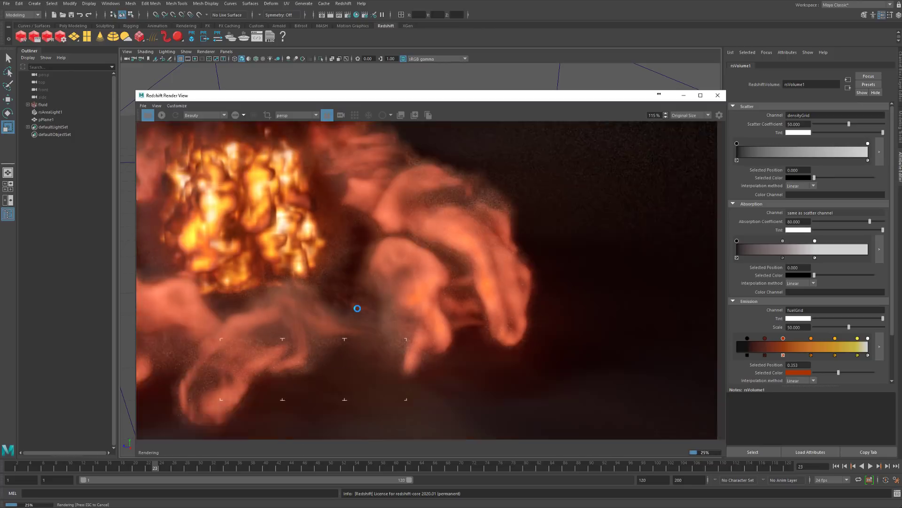
{"action": "scroll", "coordinate": [350, 282], "scroll_direction": "up", "scroll_amount": 2}
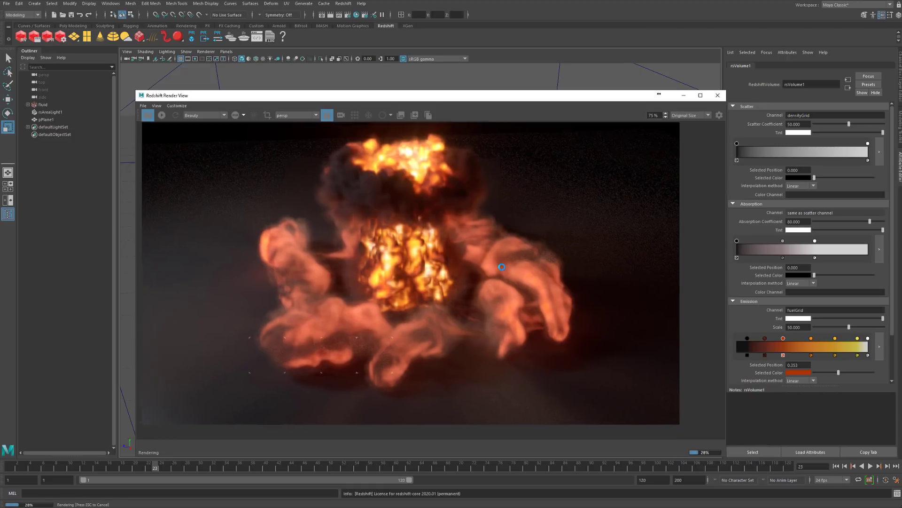
{"action": "scroll", "coordinate": [505, 282], "scroll_direction": "up", "scroll_amount": 1}
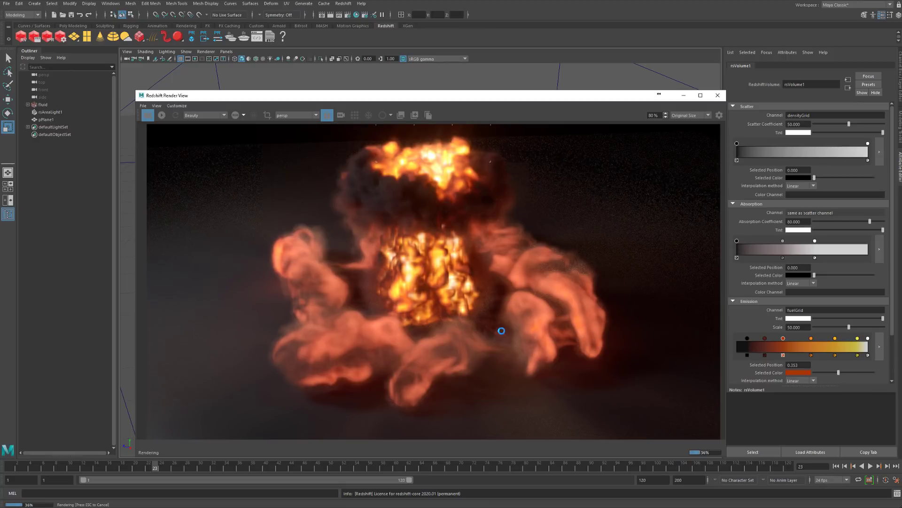
Set the volume override samples to 2048 and clear the settings window away from the render
{"action": "left_click_drag", "start_coordinate": [503, 507], "coordinate": [546, 330]}
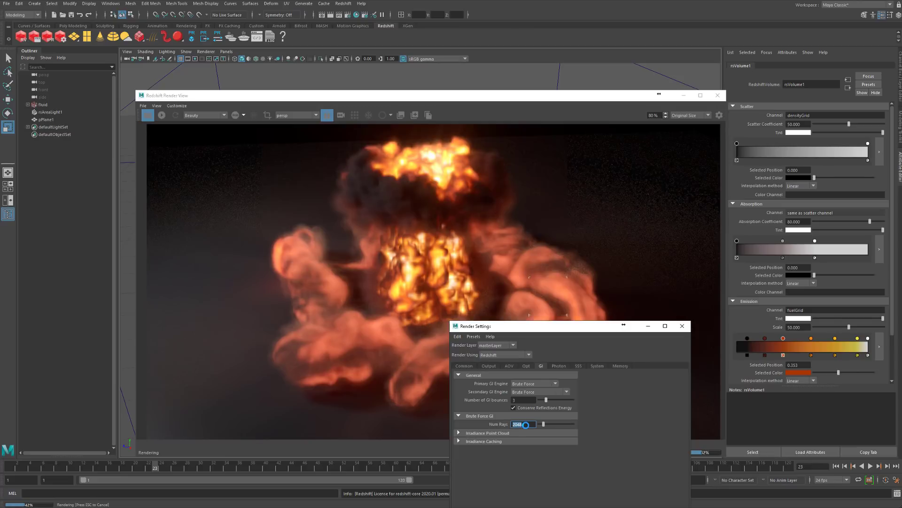
{"action": "double_click", "coordinate": [526, 424]}
{"action": "left_click", "coordinate": [507, 365]}
{"action": "left_click", "coordinate": [492, 366]}
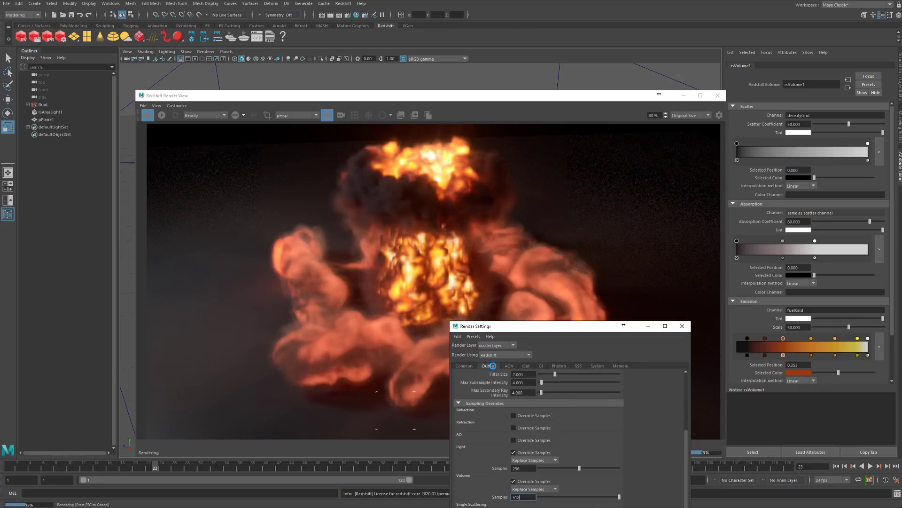
{"action": "double_click", "coordinate": [523, 497]}
{"action": "type", "text": "2048"}
{"action": "key", "text": "Return"}
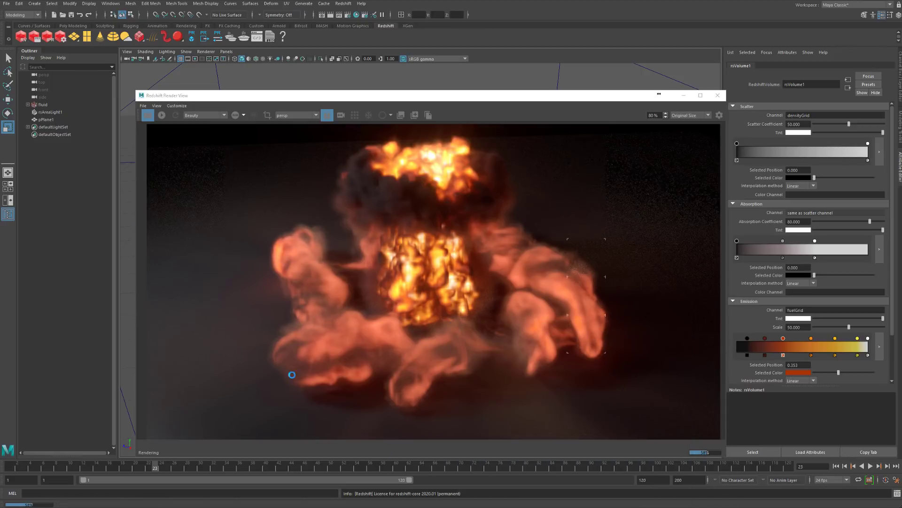
{"action": "left_click", "coordinate": [682, 326]}
Restart the render with the raised volume samples and compare the grain around the fire and smoke up close and in full view
{"action": "left_click", "coordinate": [159, 117]}
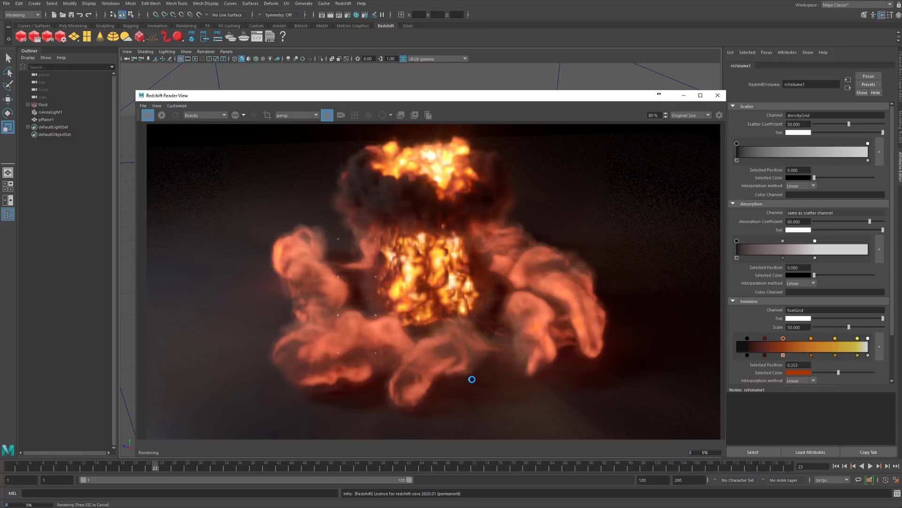
{"action": "scroll", "coordinate": [386, 254], "scroll_direction": "up", "scroll_amount": 5}
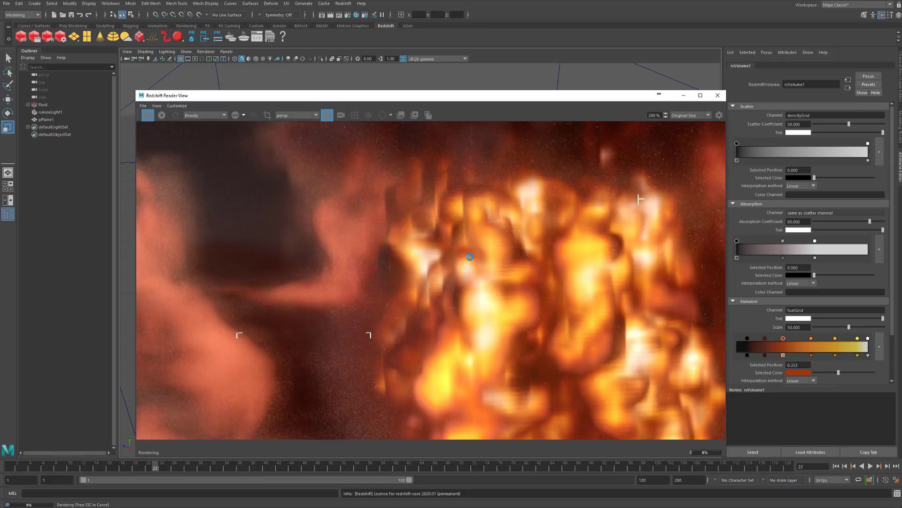
{"action": "scroll", "coordinate": [466, 258], "scroll_direction": "down", "scroll_amount": 3}
{"action": "scroll", "coordinate": [454, 251], "scroll_direction": "up", "scroll_amount": 4}
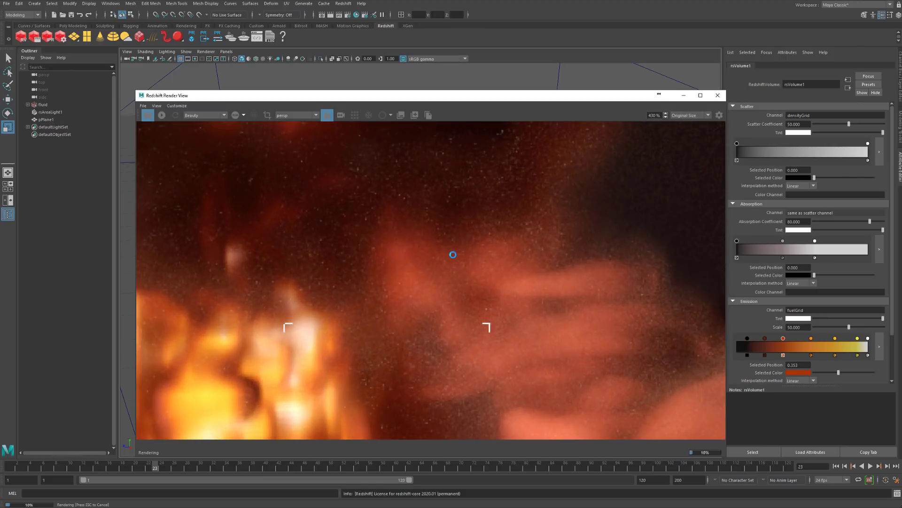
{"action": "scroll", "coordinate": [371, 307], "scroll_direction": "down", "scroll_amount": 6}
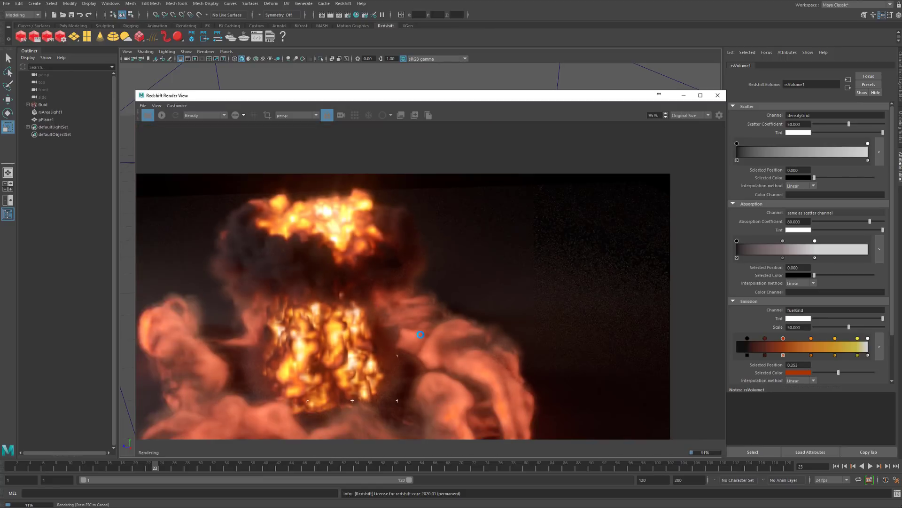
{"action": "scroll", "coordinate": [470, 269], "scroll_direction": "down", "scroll_amount": 1}
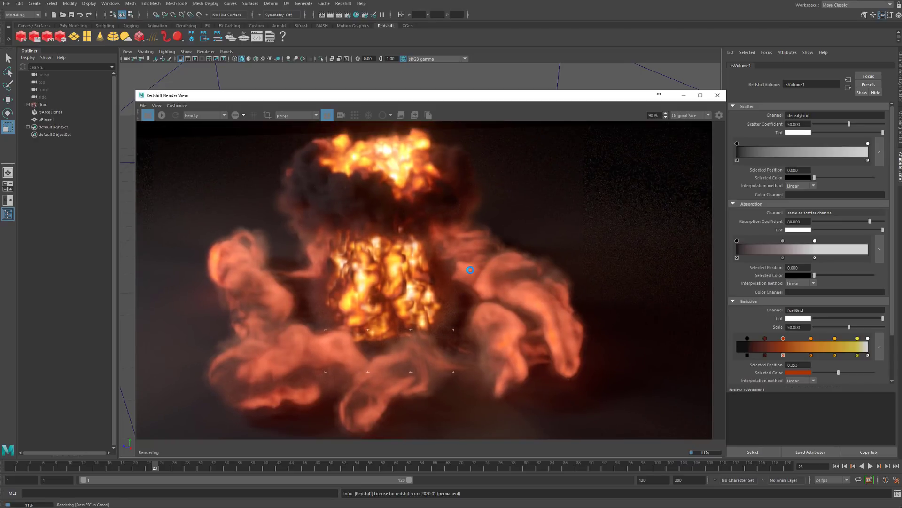
{"action": "middle_click_drag", "start_coordinate": [471, 269], "coordinate": [485, 274]}
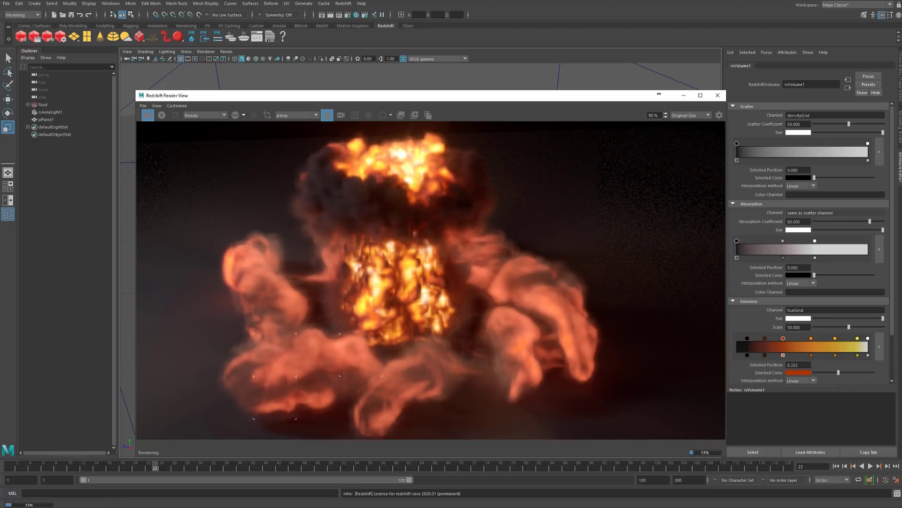
Switch the secondary GI engine to Irradiance Point Cloud and move the render settings out of the way
{"action": "left_click_drag", "start_coordinate": [611, 507], "coordinate": [573, 260]}
{"action": "left_click_drag", "start_coordinate": [586, 295], "coordinate": [570, 242]}
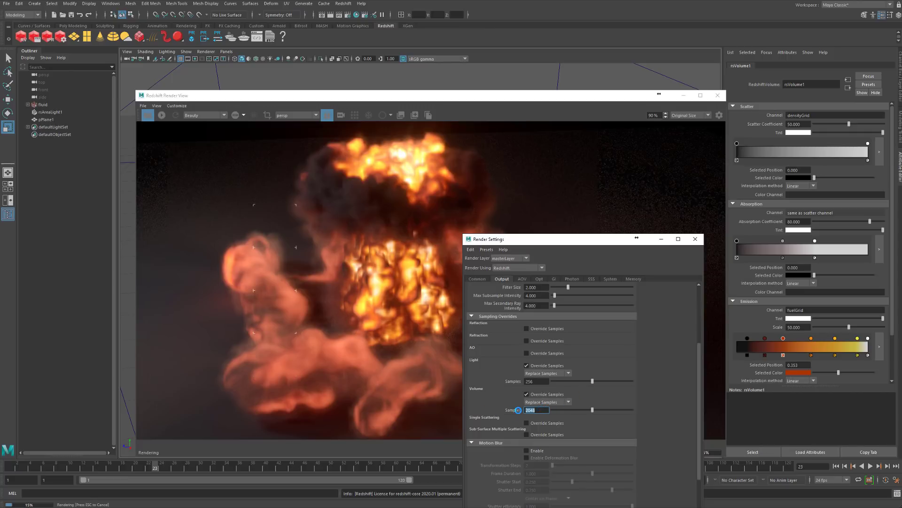
{"action": "key", "text": "Return"}
{"action": "left_click", "coordinate": [553, 279]}
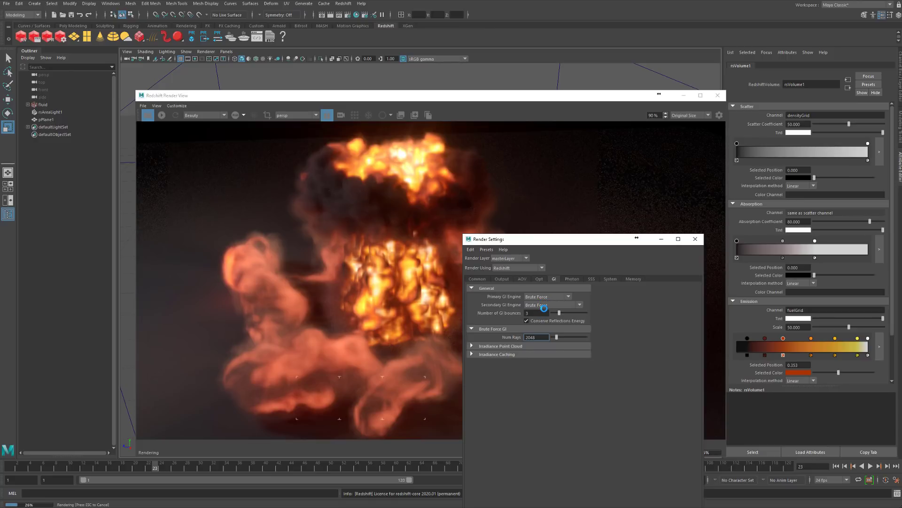
{"action": "left_click", "coordinate": [556, 304]}
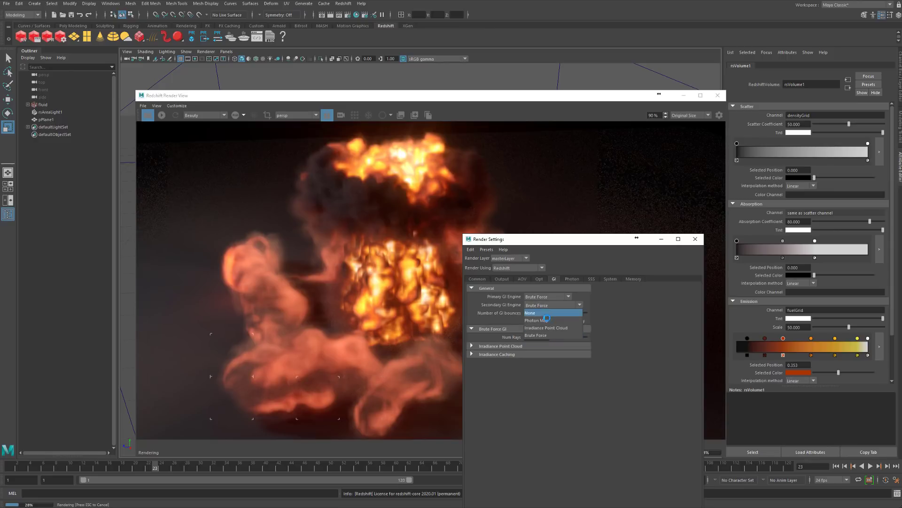
{"action": "left_click", "coordinate": [540, 327]}
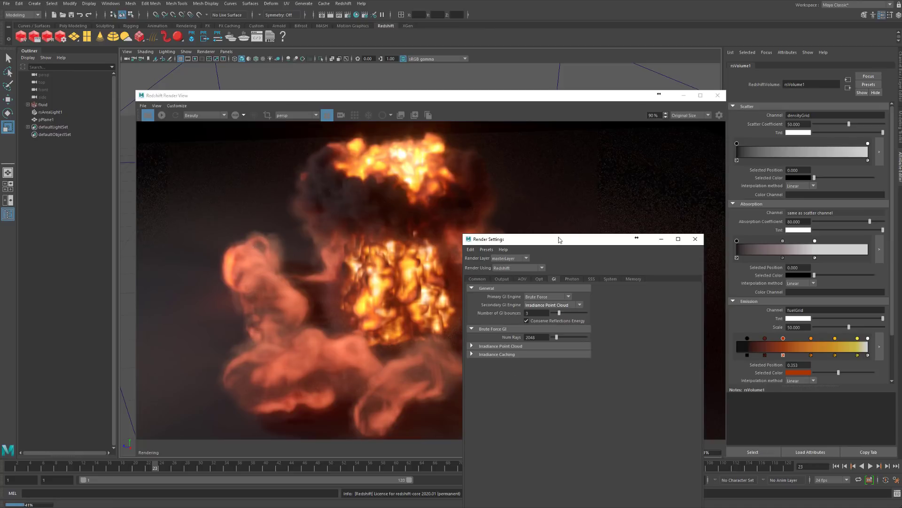
{"action": "left_click_drag", "start_coordinate": [562, 240], "coordinate": [553, 471]}
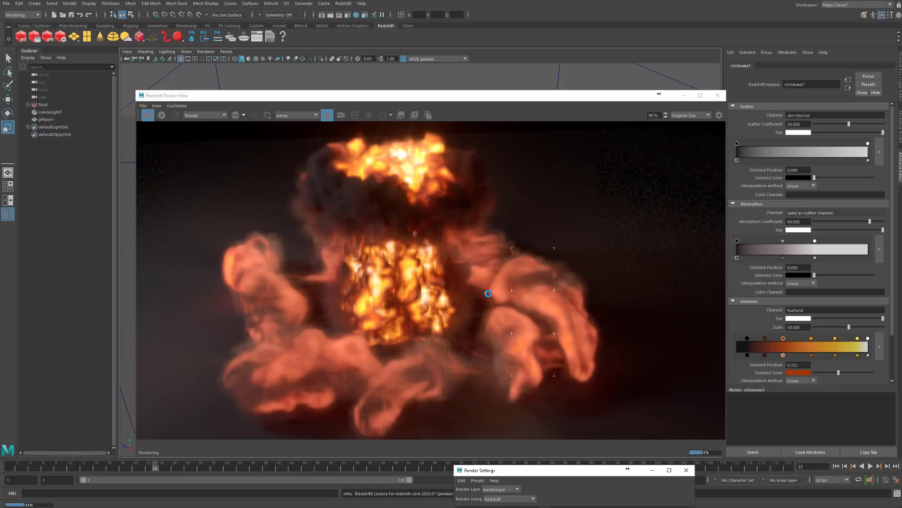
Stop the running render, uncover the viewport and orbit the camera to a low, wider side view of the explosion
{"action": "left_click", "coordinate": [148, 115]}
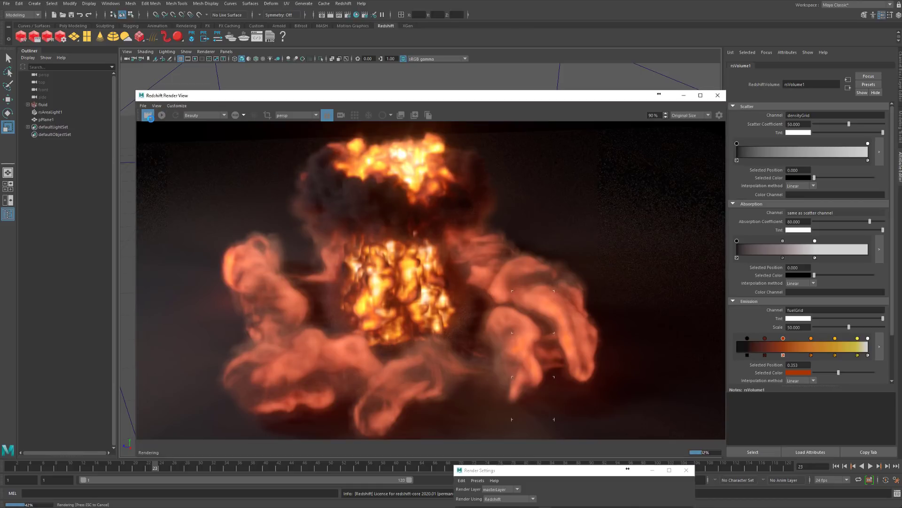
{"action": "left_click_drag", "start_coordinate": [363, 98], "coordinate": [650, 395]}
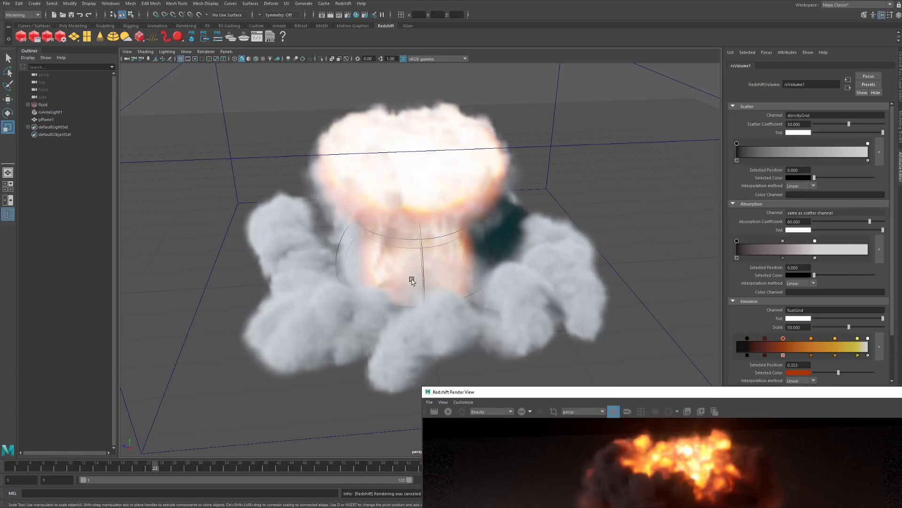
{"action": "left_click_drag", "start_coordinate": [470, 266], "coordinate": [373, 251], "text": "alt"}
{"action": "left_click_drag", "start_coordinate": [434, 262], "coordinate": [529, 253], "text": "alt"}
{"action": "right_click_drag", "start_coordinate": [529, 253], "coordinate": [463, 260], "text": "alt"}
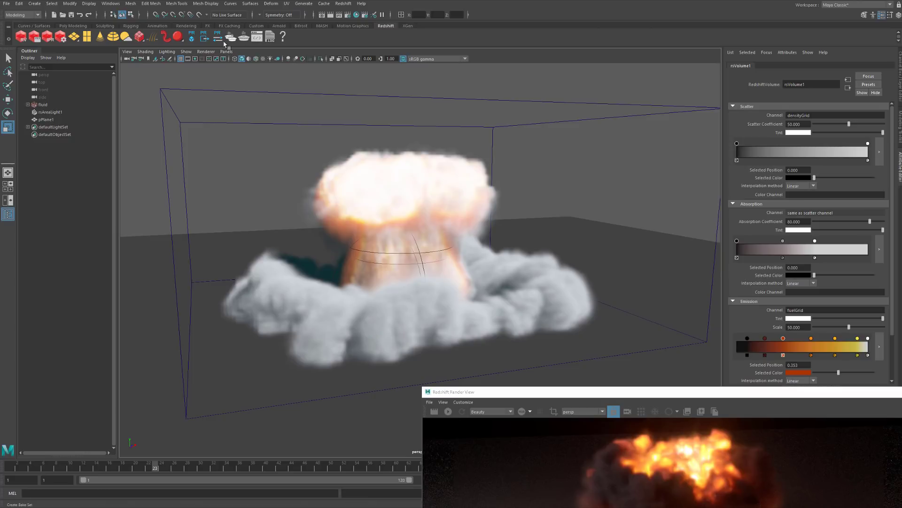
Show the resolution gate, frame the explosion inside it and render the new camera angle
{"action": "left_click", "coordinate": [196, 59]}
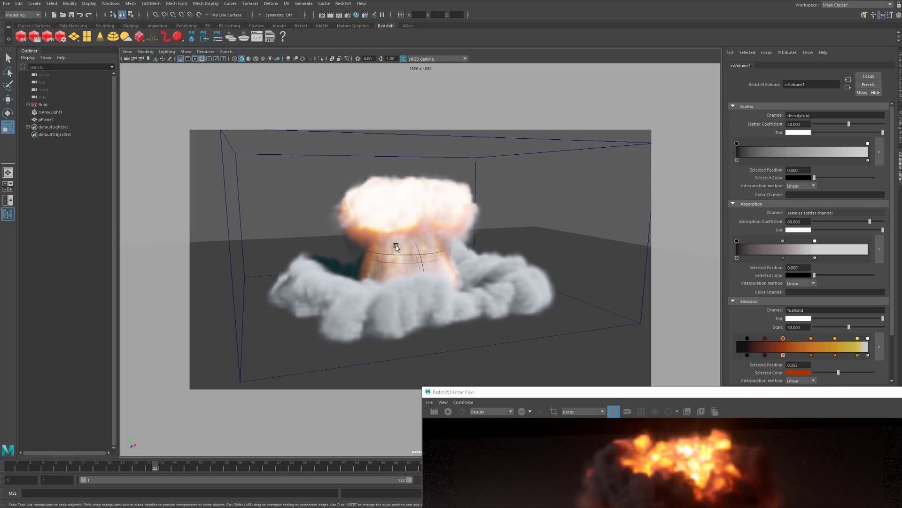
{"action": "right_click_drag", "start_coordinate": [400, 263], "coordinate": [402, 269], "text": "alt"}
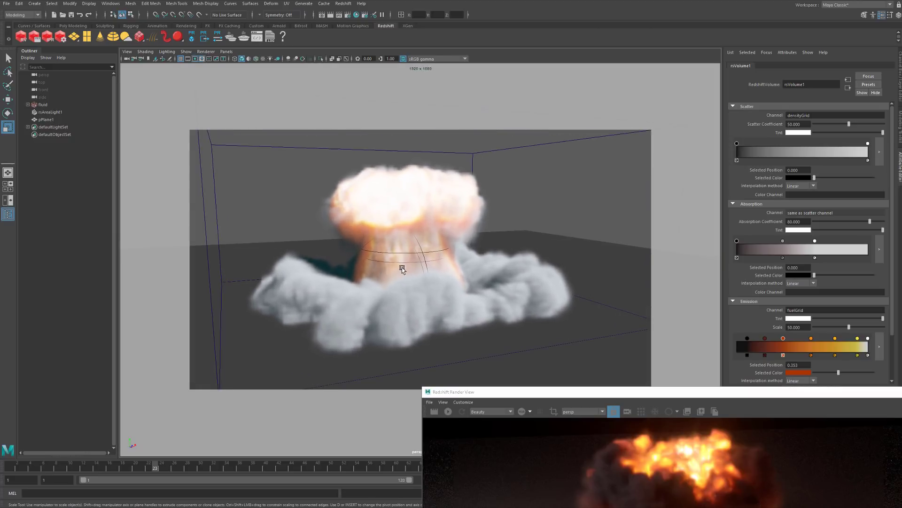
{"action": "left_click_drag", "start_coordinate": [461, 296], "coordinate": [508, 332], "text": "alt"}
{"action": "left_click_drag", "start_coordinate": [641, 392], "coordinate": [331, 81]}
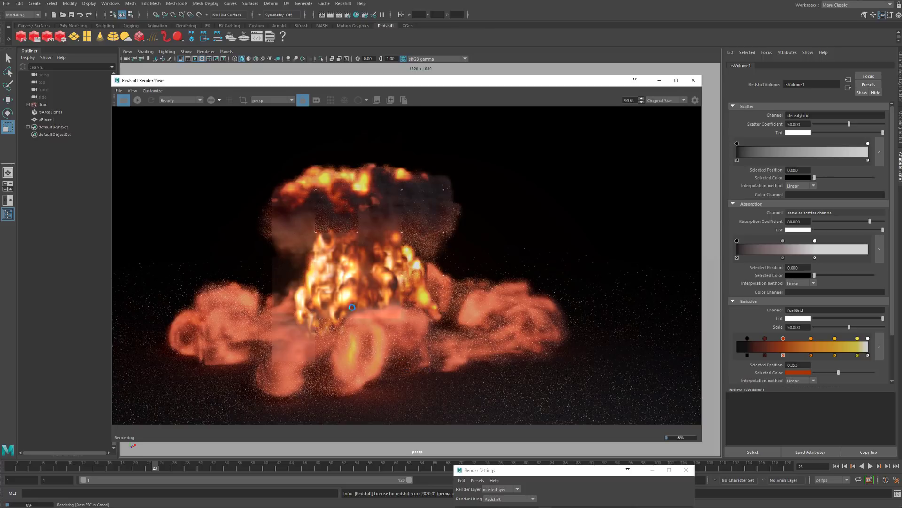
Check the noise in the fire, smoke and ground of the low-angle render, up close and in full view
{"action": "scroll", "coordinate": [341, 234], "scroll_direction": "up", "scroll_amount": 6}
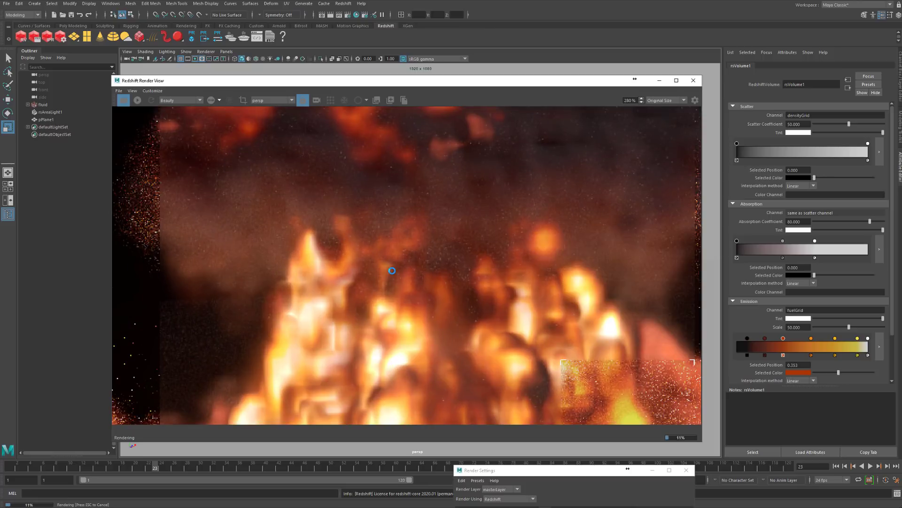
{"action": "scroll", "coordinate": [450, 299], "scroll_direction": "down", "scroll_amount": 7}
{"action": "scroll", "coordinate": [450, 299], "scroll_direction": "up", "scroll_amount": 1}
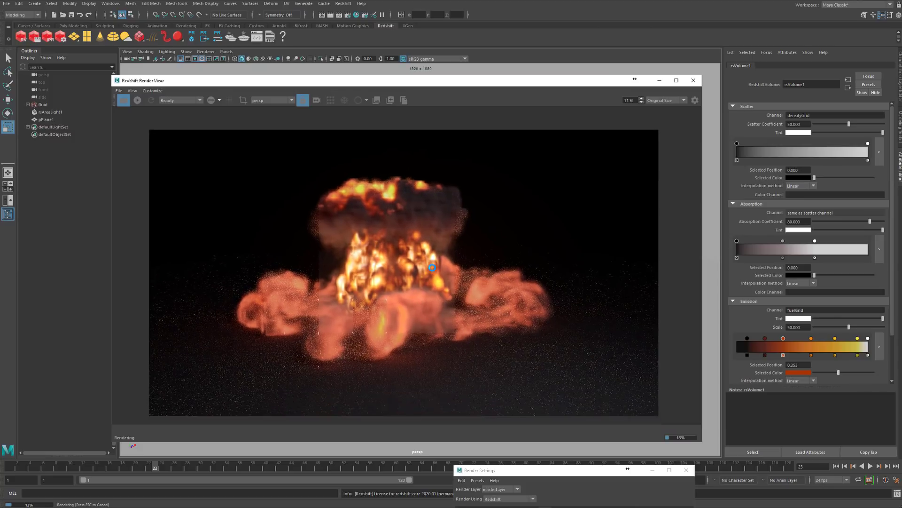
{"action": "middle_click_drag", "start_coordinate": [465, 270], "coordinate": [472, 266]}
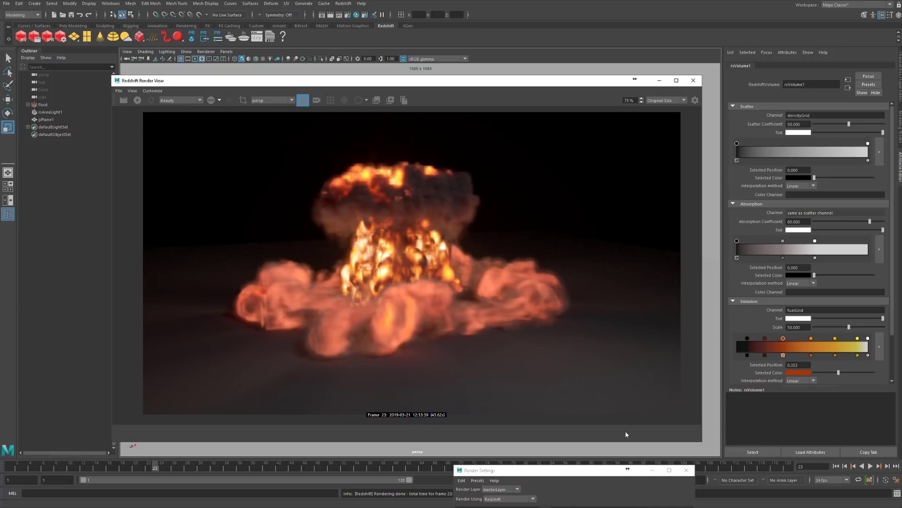
{"action": "scroll", "coordinate": [379, 306], "scroll_direction": "up", "scroll_amount": 3}
{"action": "scroll", "coordinate": [402, 305], "scroll_direction": "down", "scroll_amount": 3}
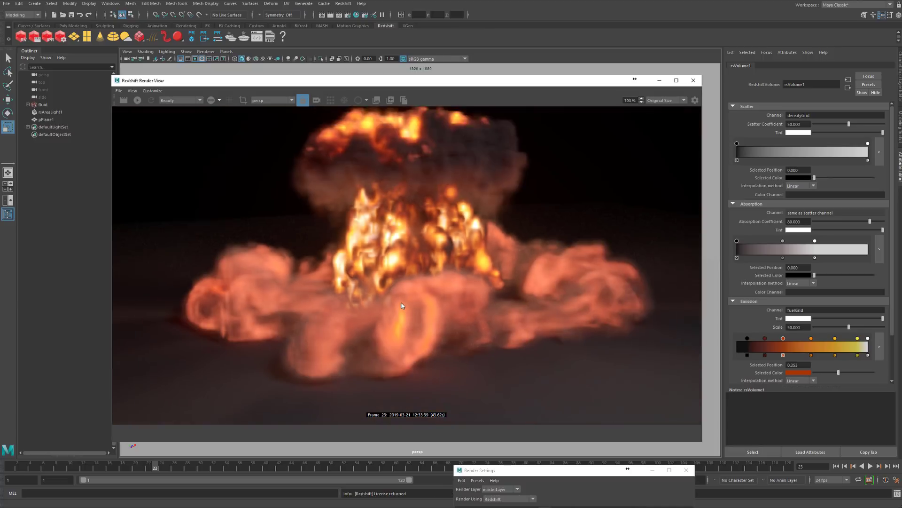
{"action": "scroll", "coordinate": [412, 306], "scroll_direction": "down", "scroll_amount": 2}
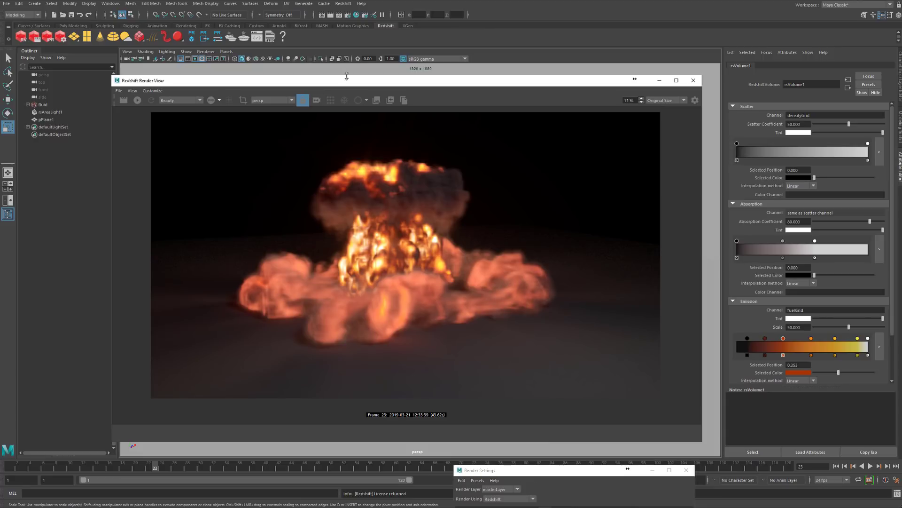
Uncover the viewport, orbit the camera to a higher view from another side of the explosion, and bring the render view back
{"action": "left_click_drag", "start_coordinate": [346, 81], "coordinate": [503, 495]}
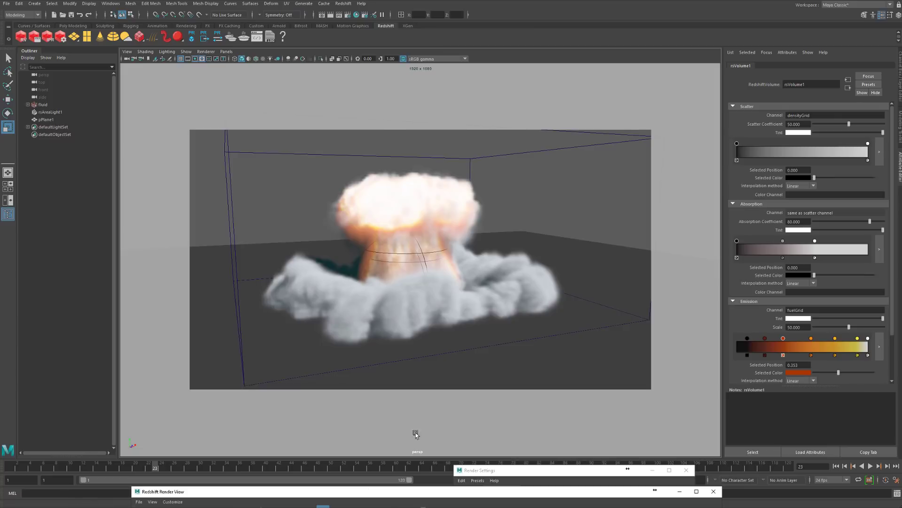
{"action": "left_click", "coordinate": [204, 166]}
{"action": "left_click_drag", "start_coordinate": [205, 166], "coordinate": [205, 166], "text": "alt"}
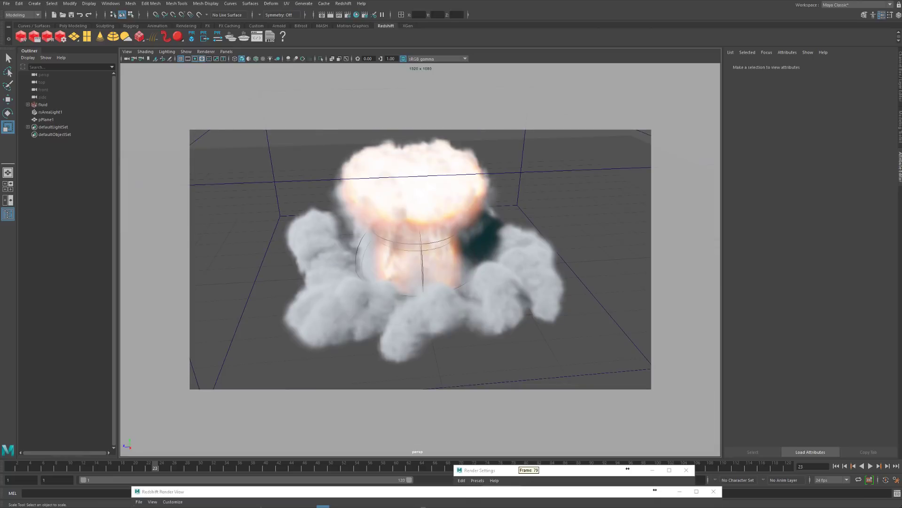
{"action": "left_click_drag", "start_coordinate": [452, 495], "coordinate": [450, 68]}
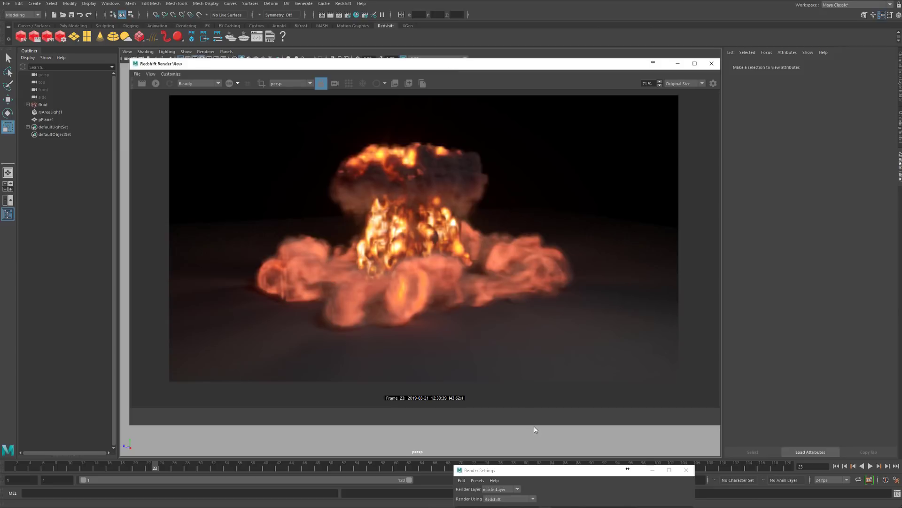
Set the Brute Force GI Num Rays to 4096 and dismiss the render settings
{"action": "left_click_drag", "start_coordinate": [542, 476], "coordinate": [508, 275]}
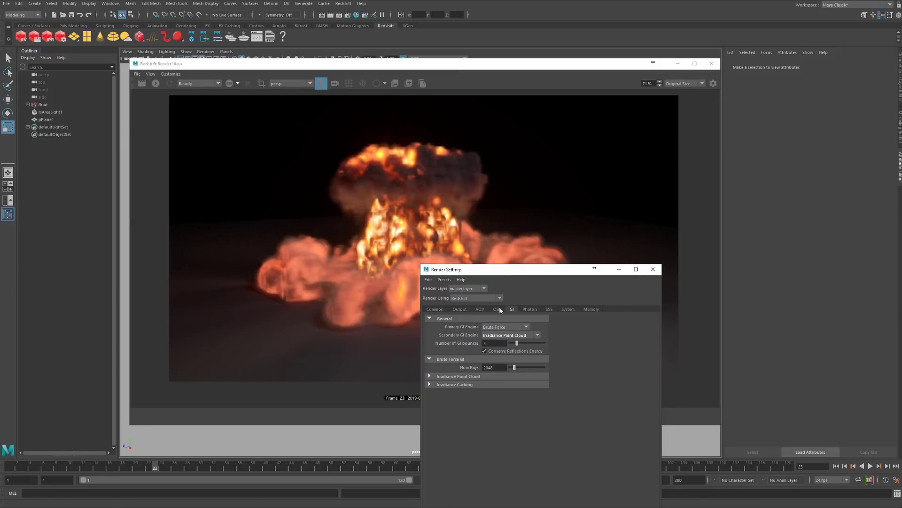
{"action": "double_click", "coordinate": [493, 367]}
{"action": "type", "text": "4096"}
{"action": "key", "text": "Return"}
{"action": "left_click", "coordinate": [502, 366]}
{"action": "left_click", "coordinate": [653, 269]}
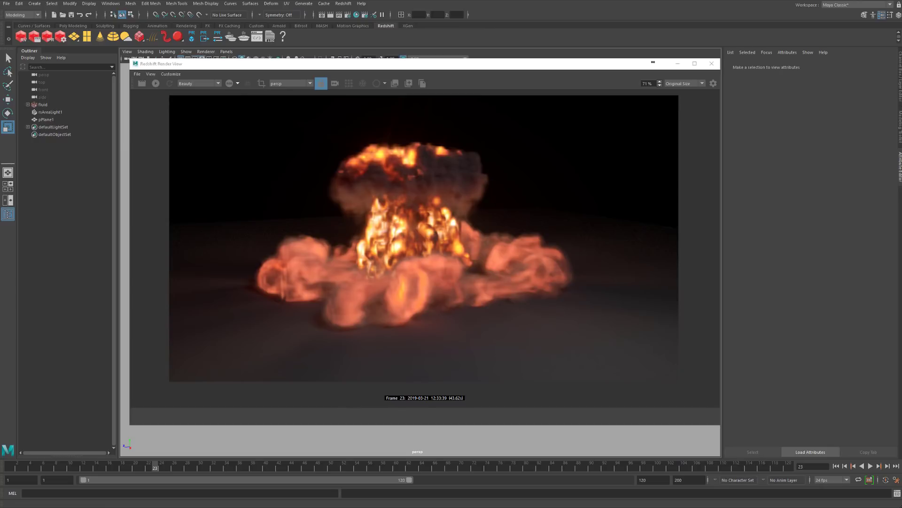
Bring up Calculator and the render settings, and calculate 64 × 64 to compare with the GI ray count
{"action": "left_click_drag", "start_coordinate": [0, 288], "coordinate": [686, 151]}
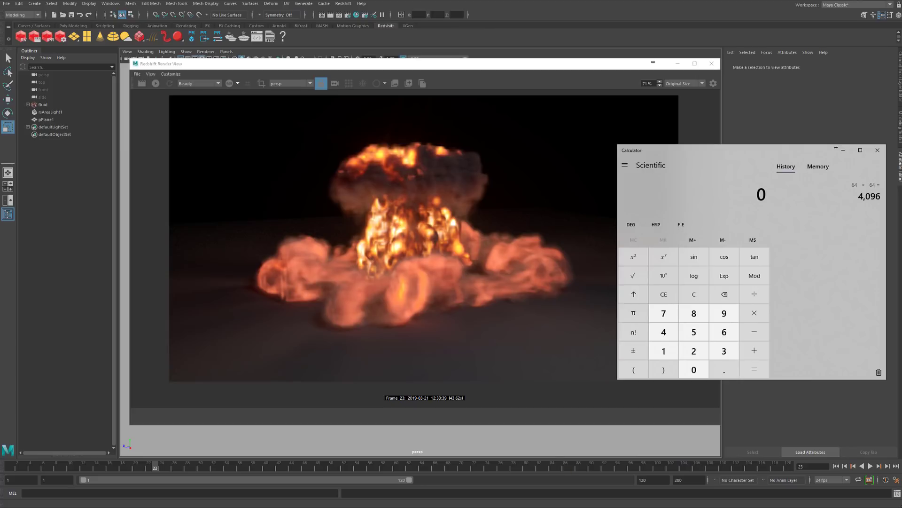
{"action": "left_click_drag", "start_coordinate": [271, 507], "coordinate": [282, 119]}
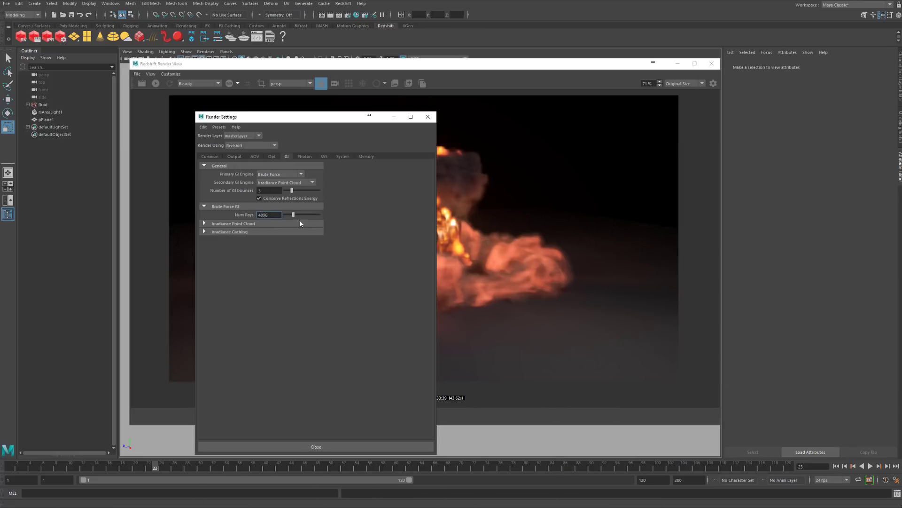
{"action": "key", "text": "alt+Tab"}
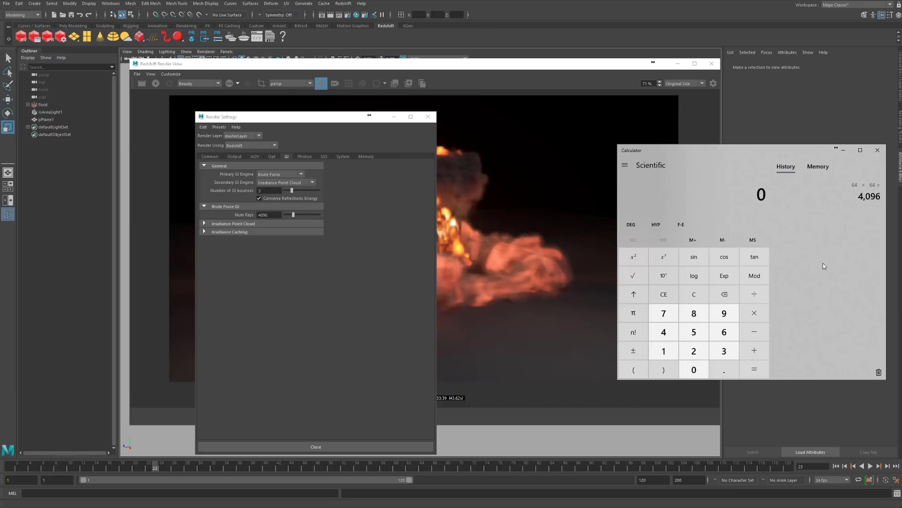
{"action": "type", "text": "64*64"}
{"action": "key", "text": "Return"}
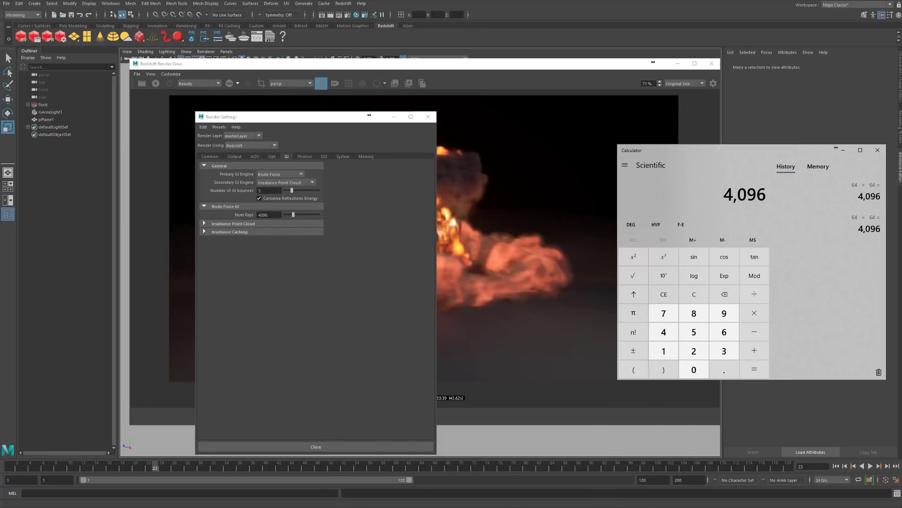
Clear the calculator, calculate 128 × 128 and close it
{"action": "left_click_drag", "start_coordinate": [778, 507], "coordinate": [742, 160]}
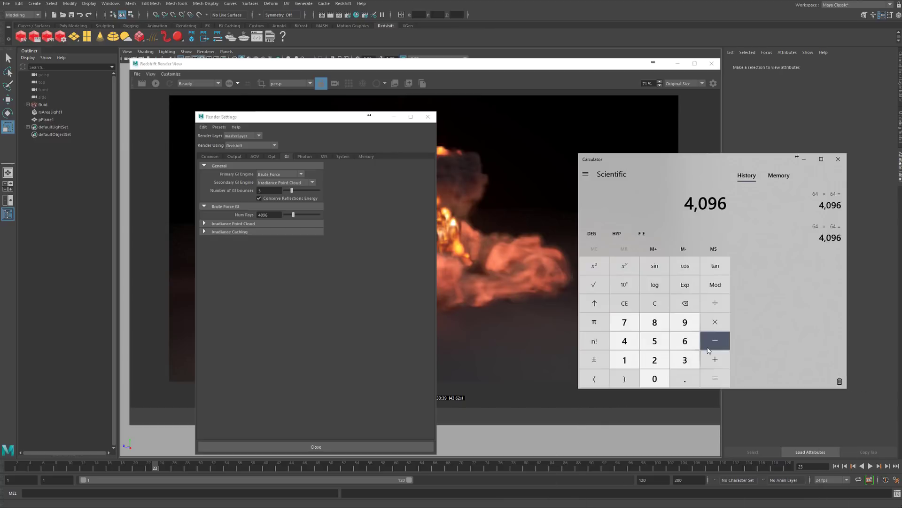
{"action": "left_click", "coordinate": [612, 303]}
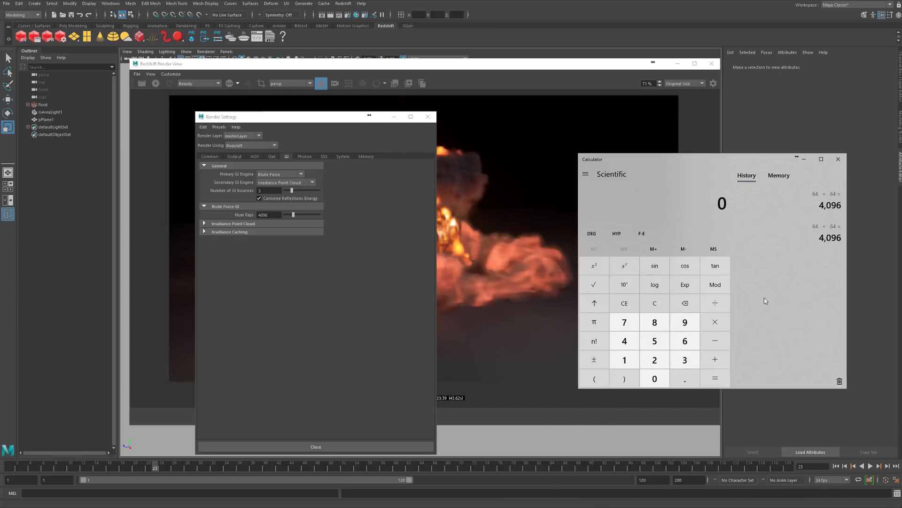
{"action": "type", "text": "128*128"}
{"action": "key", "text": "Return"}
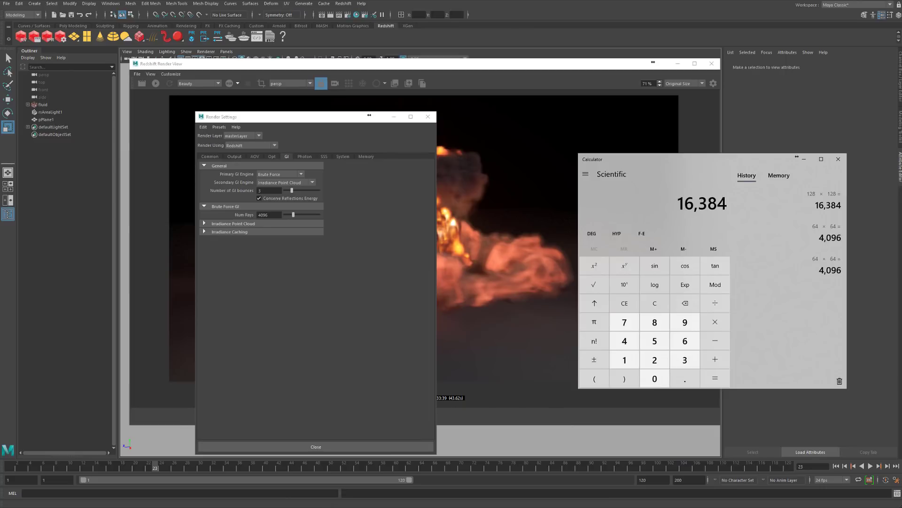
{"action": "key", "text": "alt+F4"}
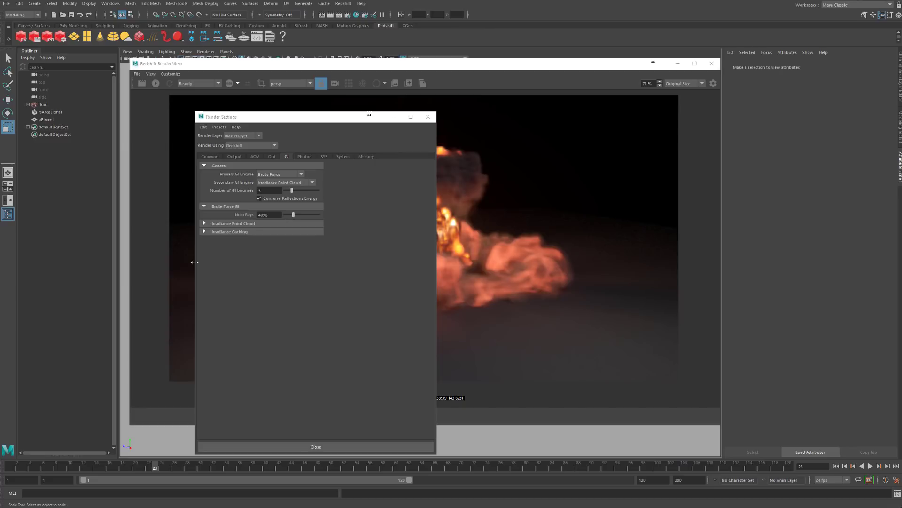
Set the Brute Force GI Num Rays to 8192, move the render settings aside and render the new camera angle
{"action": "double_click", "coordinate": [275, 214]}
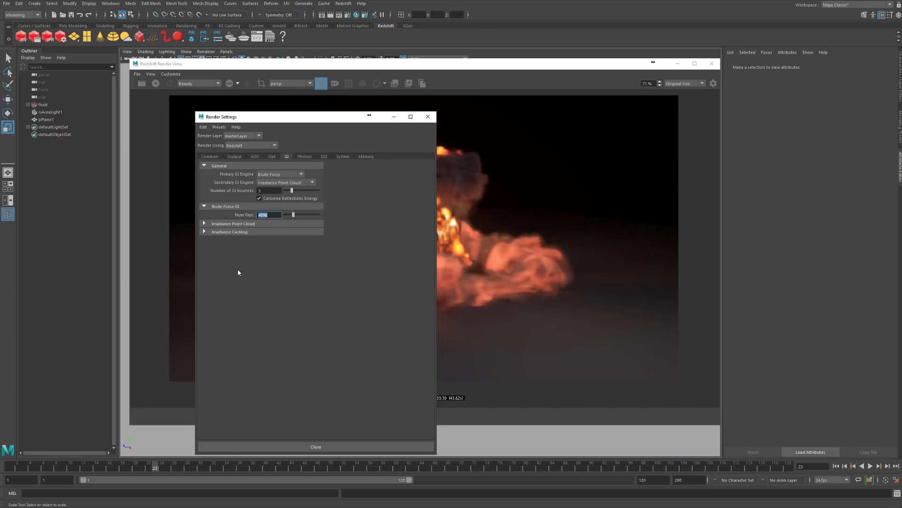
{"action": "type", "text": "8192"}
{"action": "key", "text": "Return"}
{"action": "left_click_drag", "start_coordinate": [282, 116], "coordinate": [470, 506]}
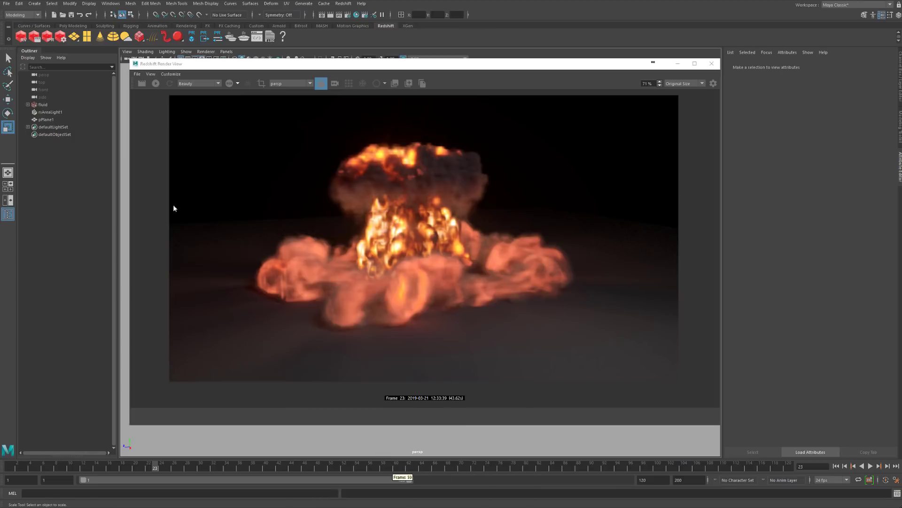
{"action": "left_click", "coordinate": [141, 83]}
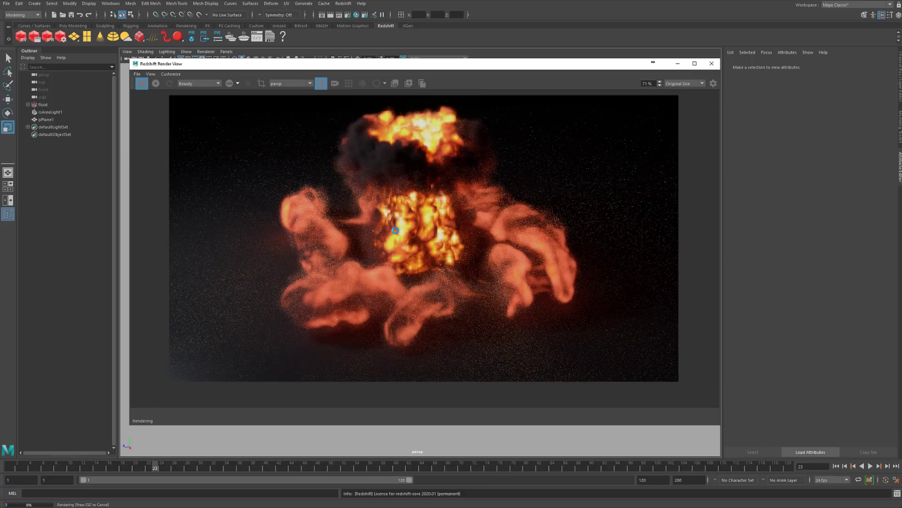
Compare the finished render buckets with the noisy preview around the fire column and smoke, up close and in full view
{"action": "scroll", "coordinate": [418, 213], "scroll_direction": "up", "scroll_amount": 6}
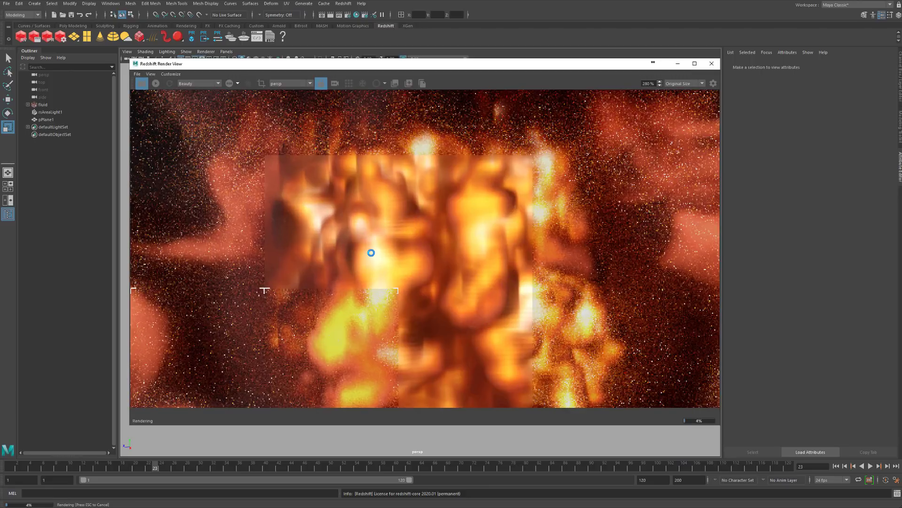
{"action": "scroll", "coordinate": [338, 248], "scroll_direction": "up", "scroll_amount": 2}
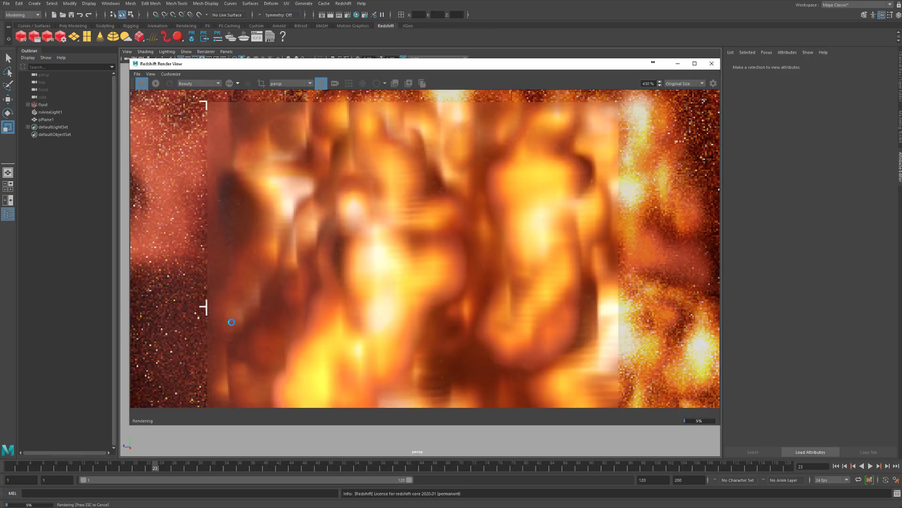
{"action": "scroll", "coordinate": [383, 314], "scroll_direction": "down", "scroll_amount": 3}
{"action": "scroll", "coordinate": [392, 309], "scroll_direction": "up", "scroll_amount": 3}
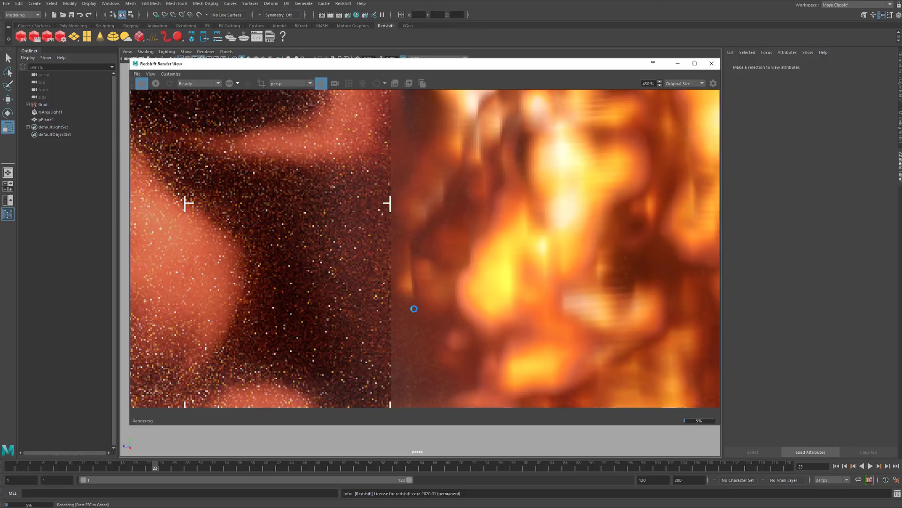
{"action": "scroll", "coordinate": [404, 282], "scroll_direction": "down", "scroll_amount": 3}
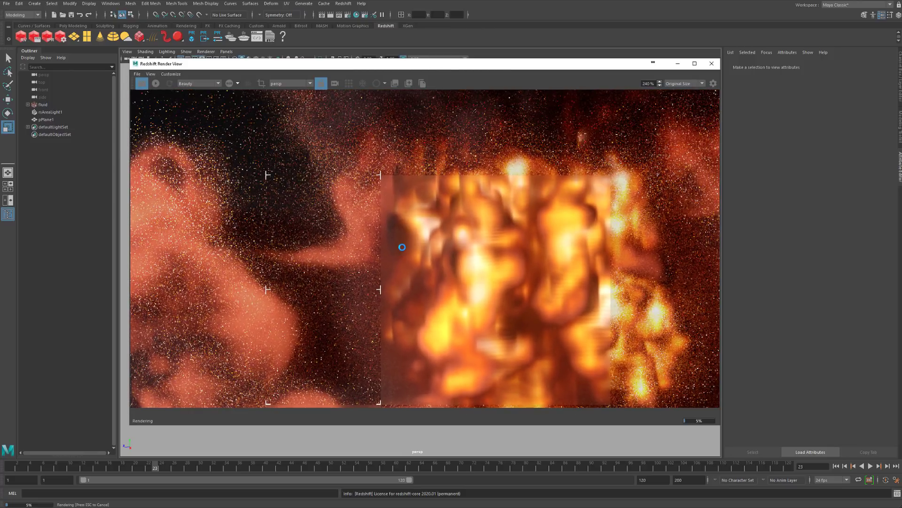
{"action": "scroll", "coordinate": [402, 247], "scroll_direction": "down", "scroll_amount": 4}
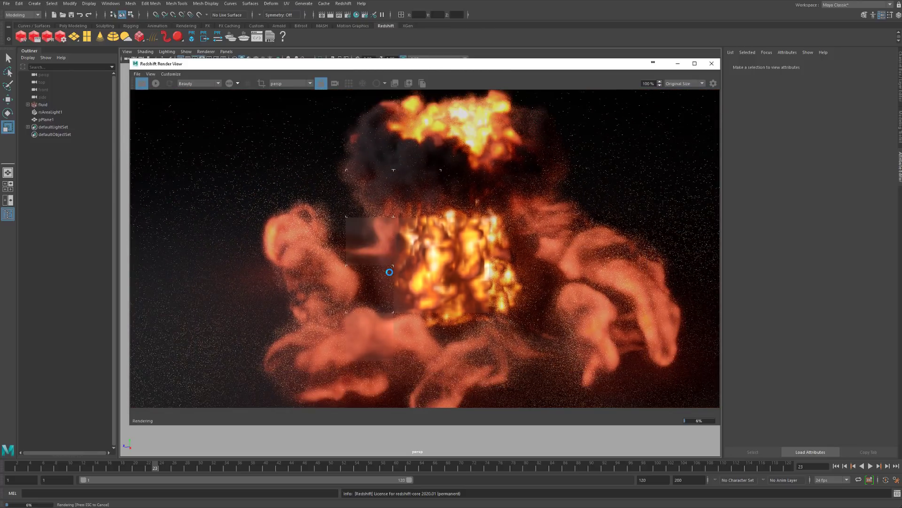
{"action": "scroll", "coordinate": [389, 271], "scroll_direction": "up", "scroll_amount": 5}
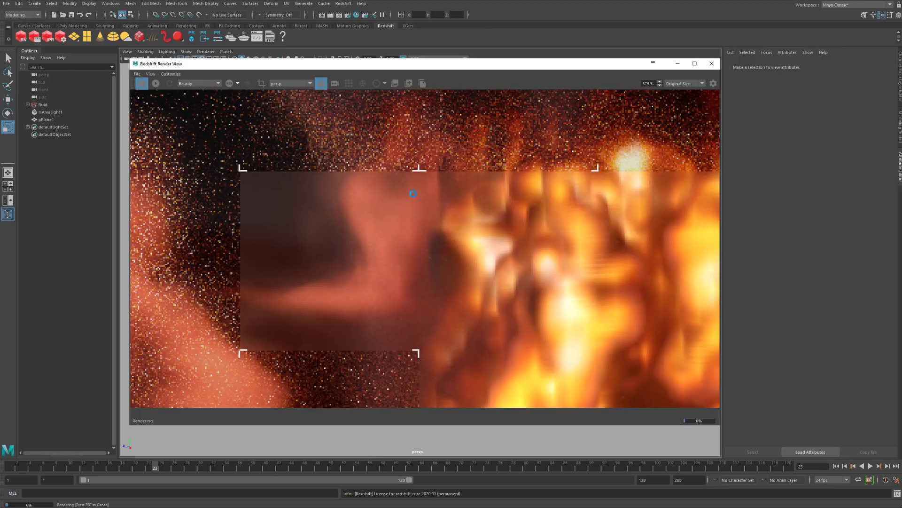
{"action": "scroll", "coordinate": [412, 193], "scroll_direction": "down", "scroll_amount": 5}
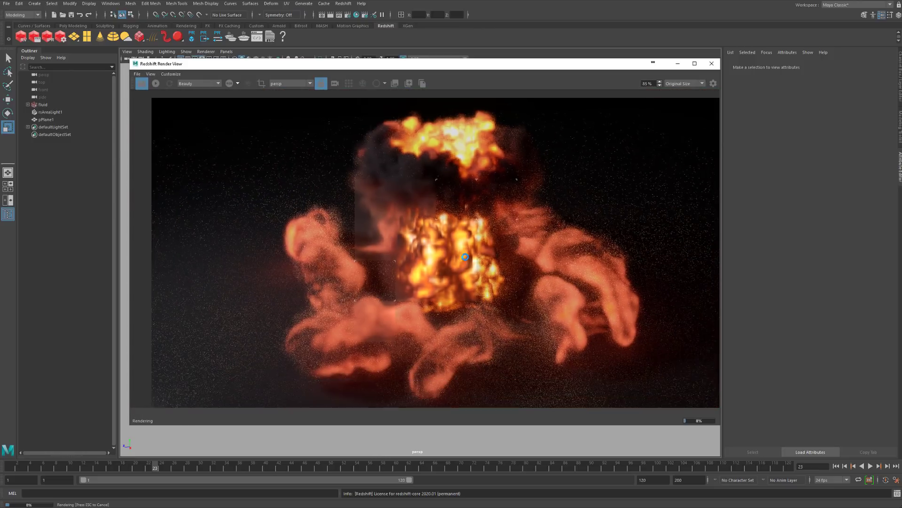
{"action": "scroll", "coordinate": [465, 257], "scroll_direction": "down", "scroll_amount": 1}
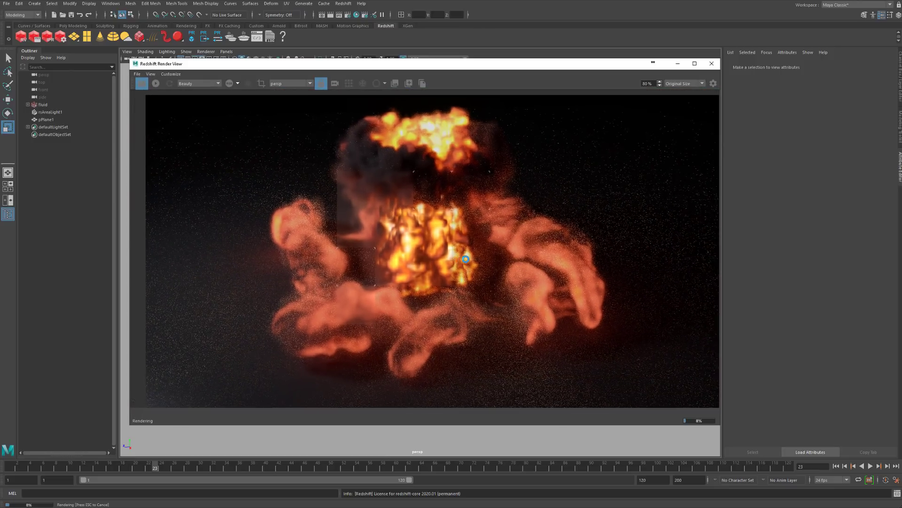
{"action": "middle_click_drag", "start_coordinate": [478, 256], "coordinate": [463, 249]}
Bring back the render settings and arrange them beside the render view so the running render remains uncovered
{"action": "left_click_drag", "start_coordinate": [711, 507], "coordinate": [710, 138]}
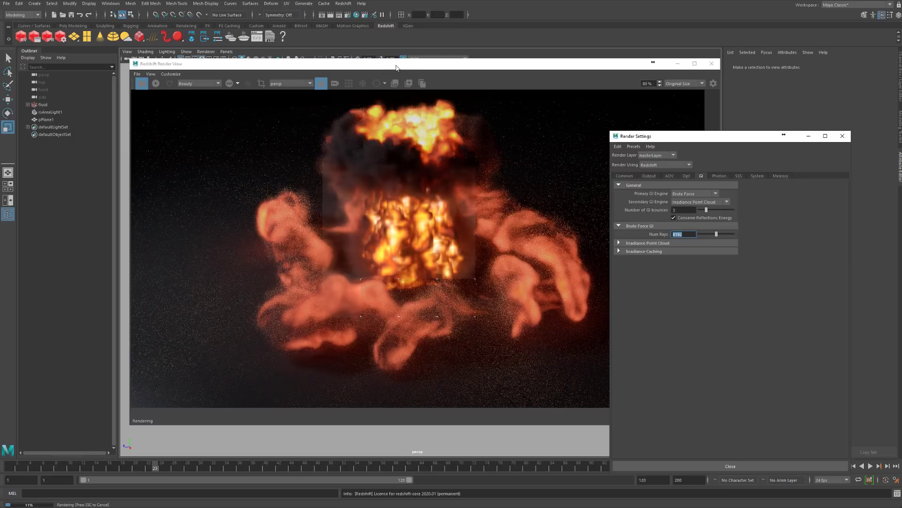
{"action": "left_click_drag", "start_coordinate": [396, 67], "coordinate": [336, 74]}
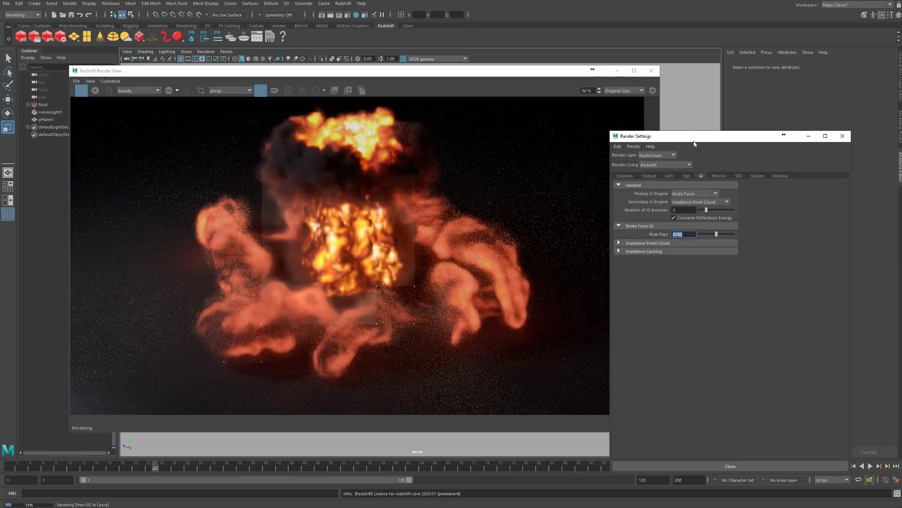
{"action": "left_click_drag", "start_coordinate": [695, 143], "coordinate": [767, 123]}
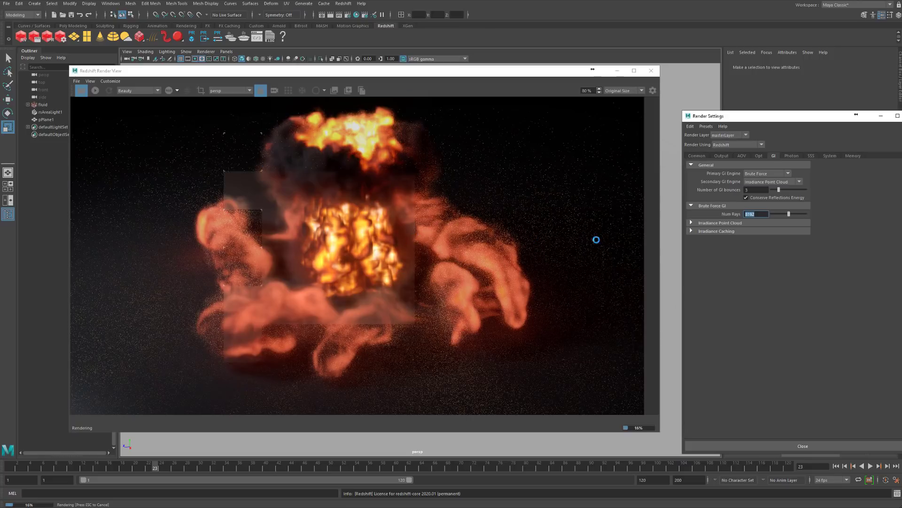
Review the unified sampling and the light and volume sample overrides alongside the Brute Force GI settings
{"action": "left_click", "coordinate": [725, 157]}
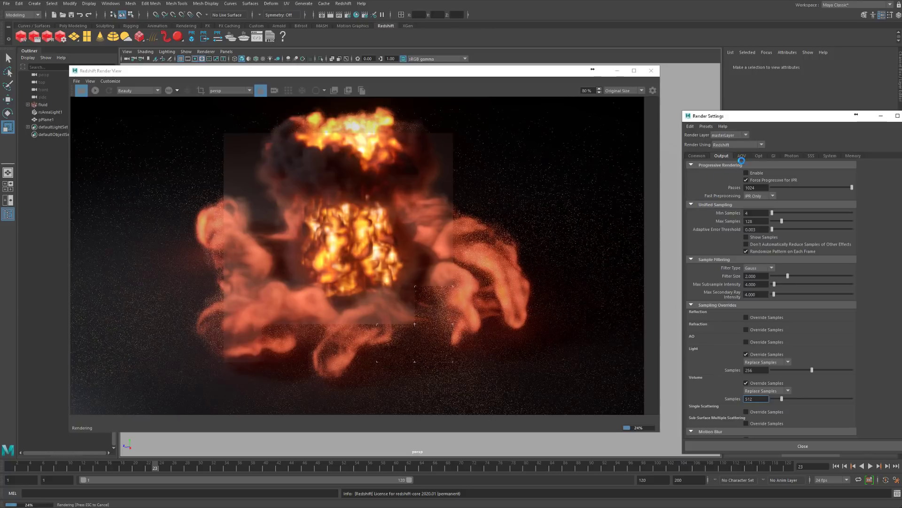
{"action": "left_click", "coordinate": [773, 156]}
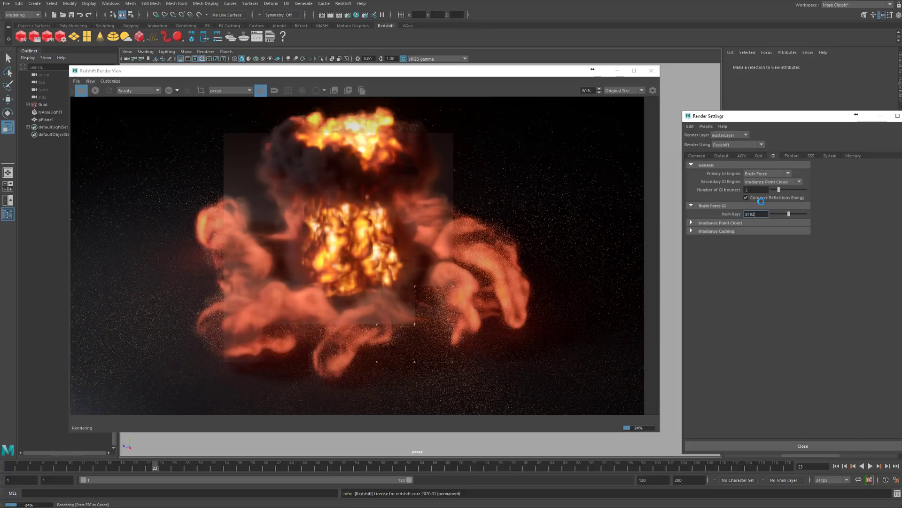
{"action": "left_click", "coordinate": [720, 156]}
{"action": "scroll", "coordinate": [733, 329], "scroll_direction": "down", "scroll_amount": 3}
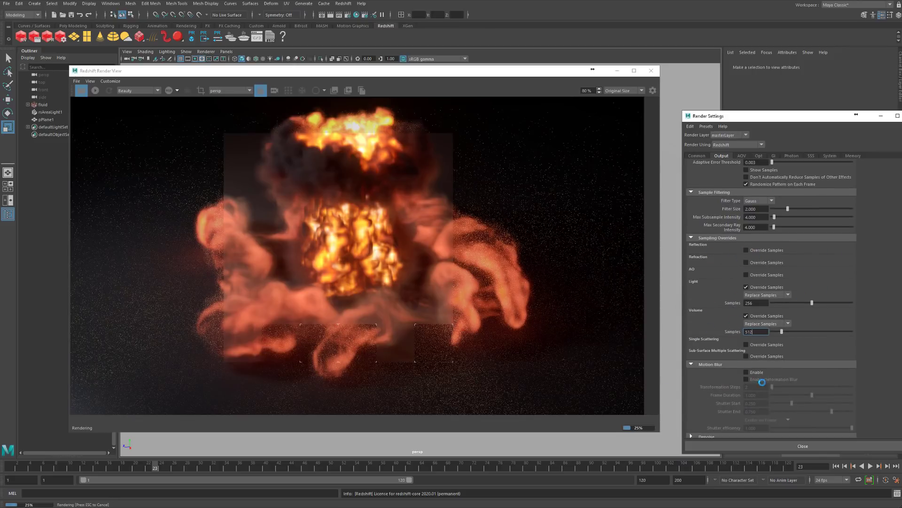
Check the Brute Force GI settings, then inspect the rendered fire column, smoke arms and dark cap up close
{"action": "left_click", "coordinate": [773, 155]}
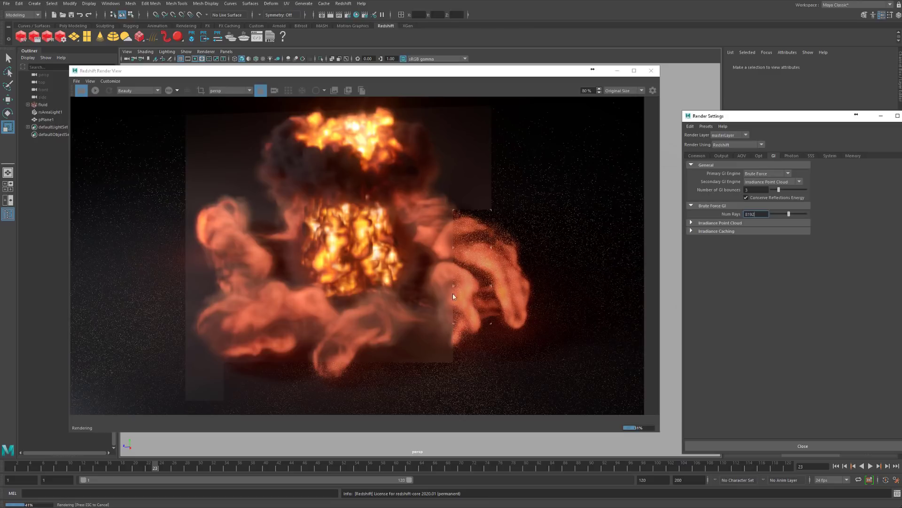
{"action": "scroll", "coordinate": [287, 240], "scroll_direction": "up", "scroll_amount": 5}
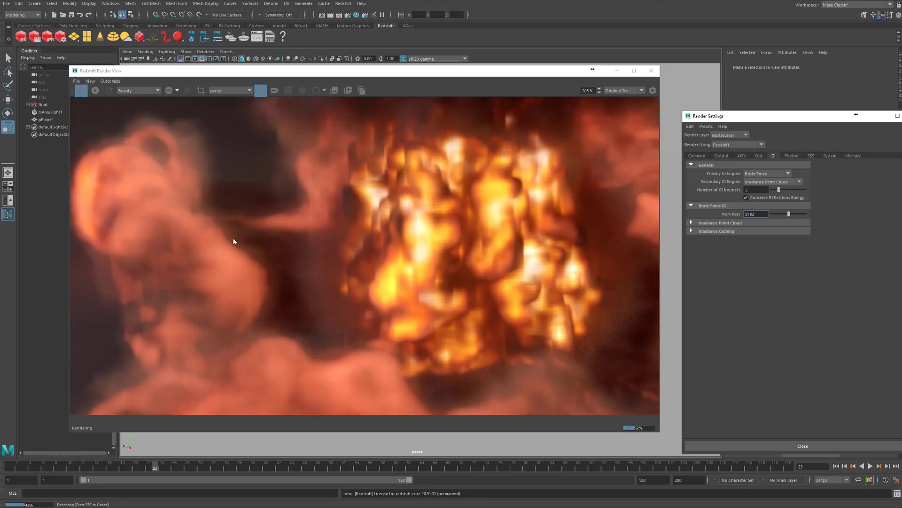
{"action": "scroll", "coordinate": [232, 241], "scroll_direction": "down", "scroll_amount": 2}
{"action": "left_click_drag", "start_coordinate": [300, 274], "coordinate": [293, 230]}
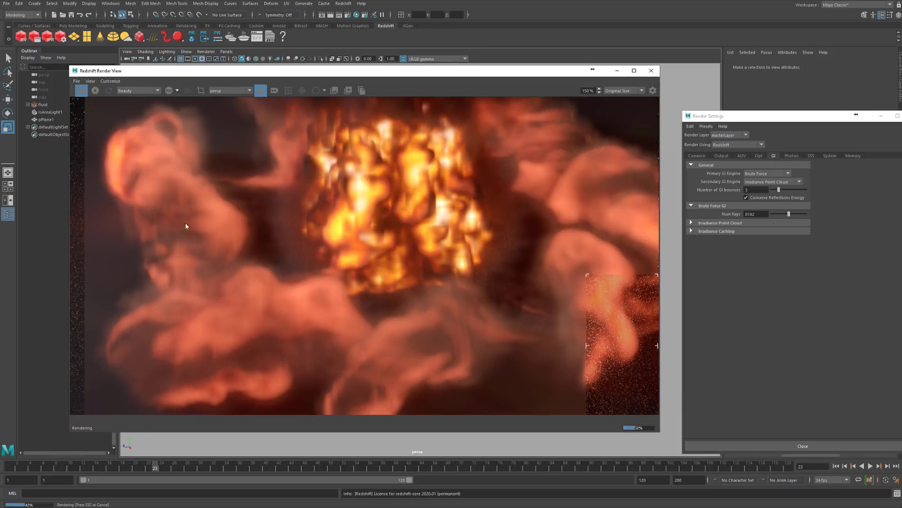
{"action": "left_click_drag", "start_coordinate": [278, 188], "coordinate": [260, 280]}
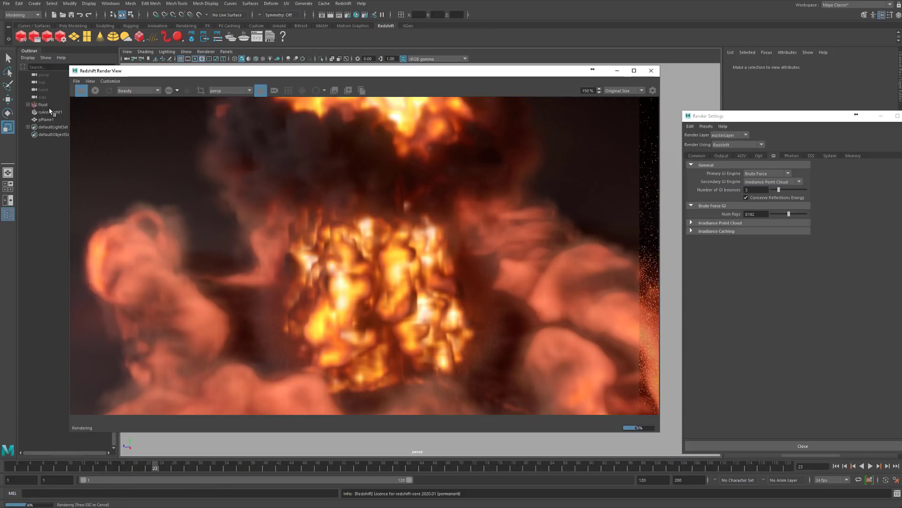
Recheck the GI Num Rays, put the render settings away and select the fluid to show its attributes
{"action": "left_click", "coordinate": [795, 120]}
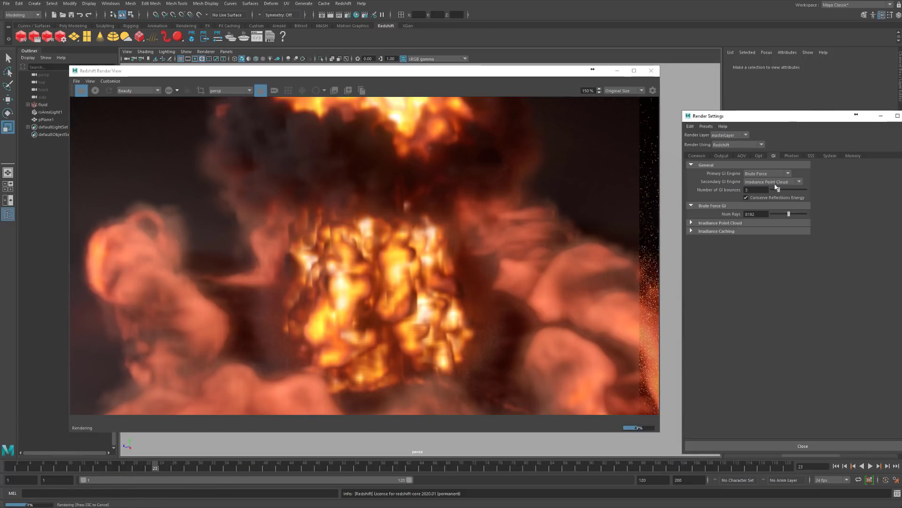
{"action": "double_click", "coordinate": [755, 214]}
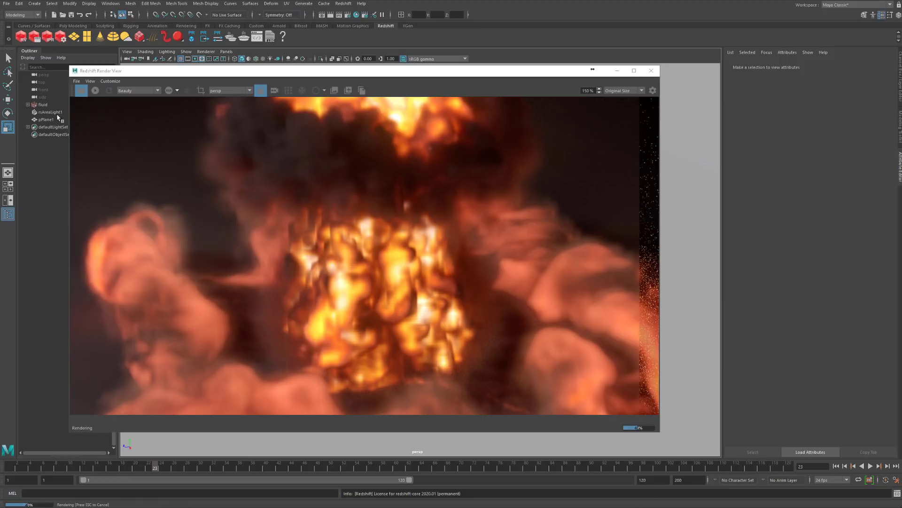
{"action": "left_click", "coordinate": [43, 105]}
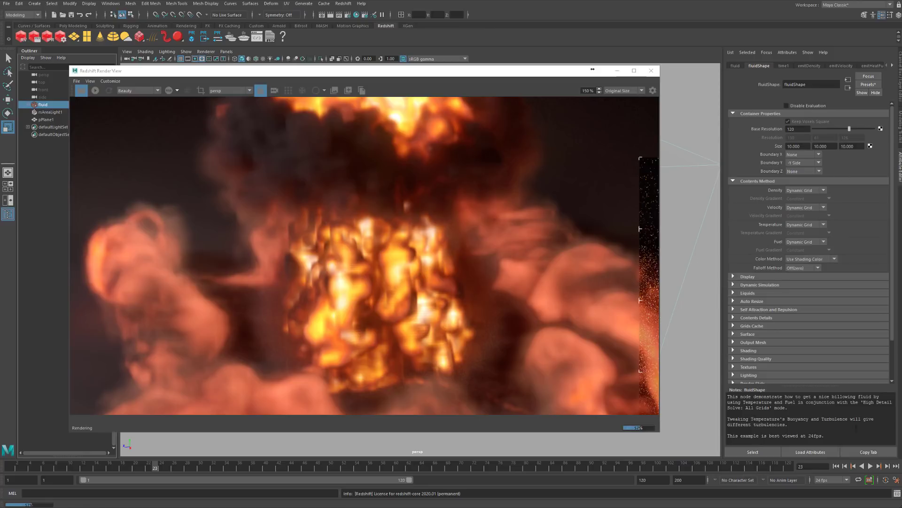
Examine the progress of the render over the whole explosion and compare the finished buckets with the remaining noisy areas
{"action": "scroll", "coordinate": [356, 261], "scroll_direction": "down", "scroll_amount": 3}
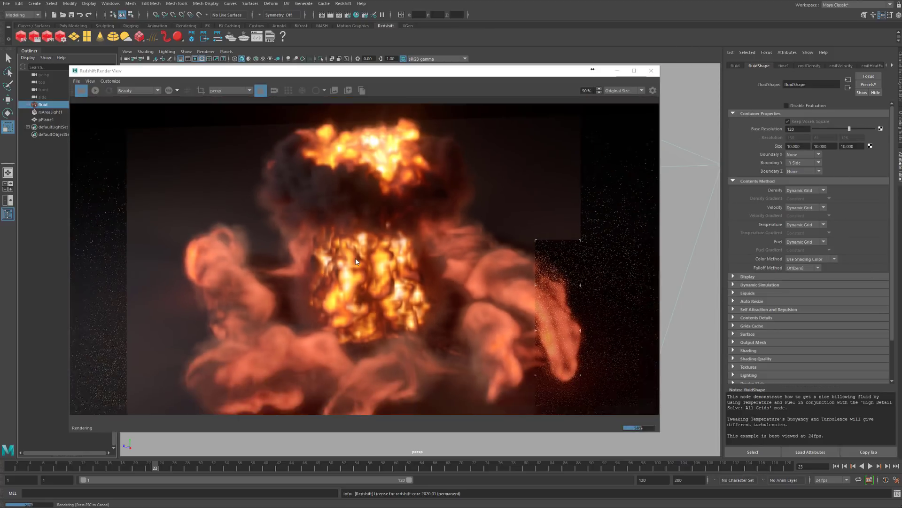
{"action": "middle_click_drag", "start_coordinate": [368, 259], "coordinate": [379, 228]}
{"action": "scroll", "coordinate": [365, 227], "scroll_direction": "down", "scroll_amount": 1}
{"action": "scroll", "coordinate": [380, 228], "scroll_direction": "up", "scroll_amount": 1}
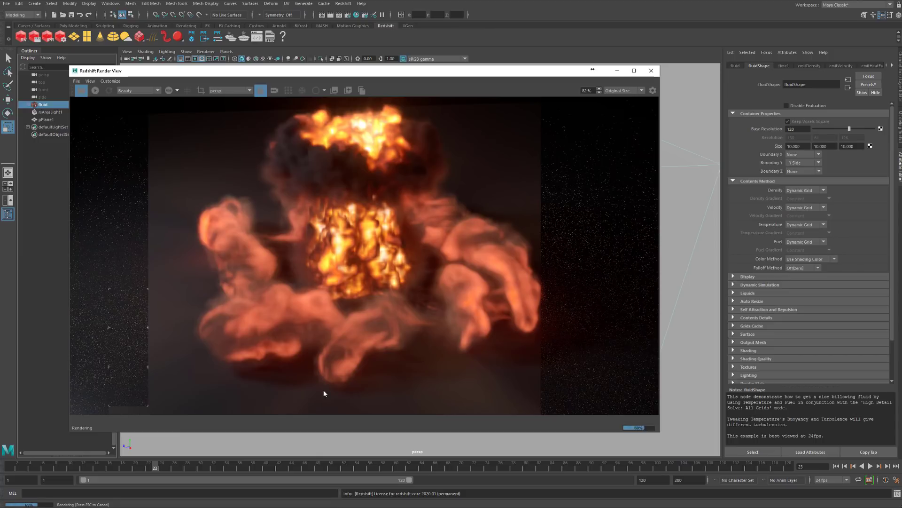
{"action": "scroll", "coordinate": [343, 315], "scroll_direction": "down", "scroll_amount": 1}
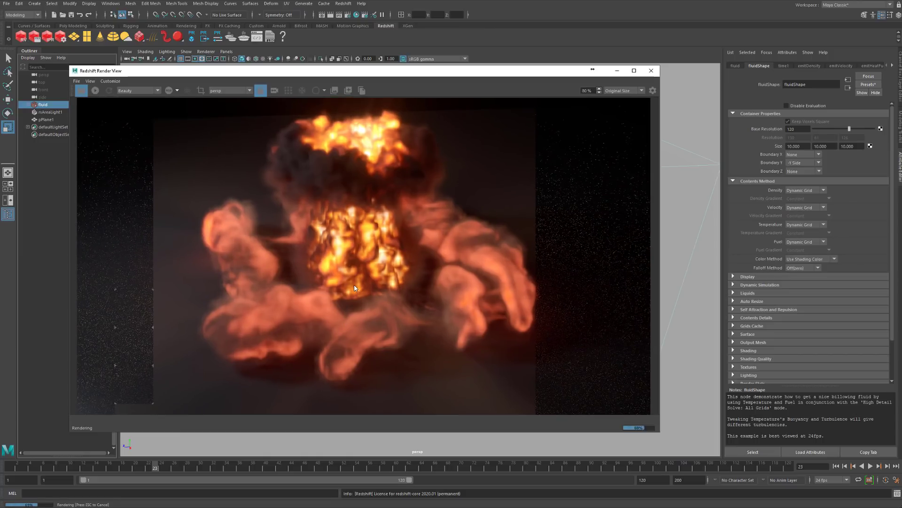
{"action": "scroll", "coordinate": [355, 288], "scroll_direction": "up", "scroll_amount": 4}
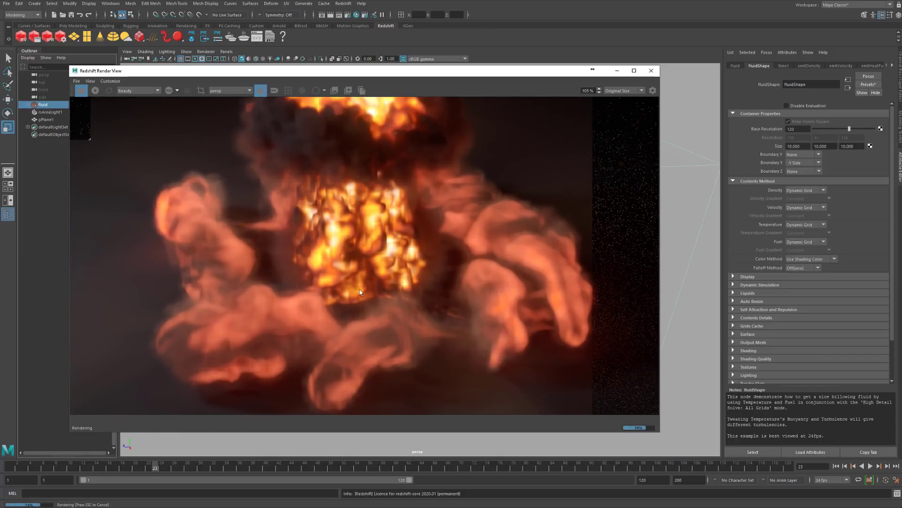
{"action": "scroll", "coordinate": [498, 226], "scroll_direction": "down", "scroll_amount": 1}
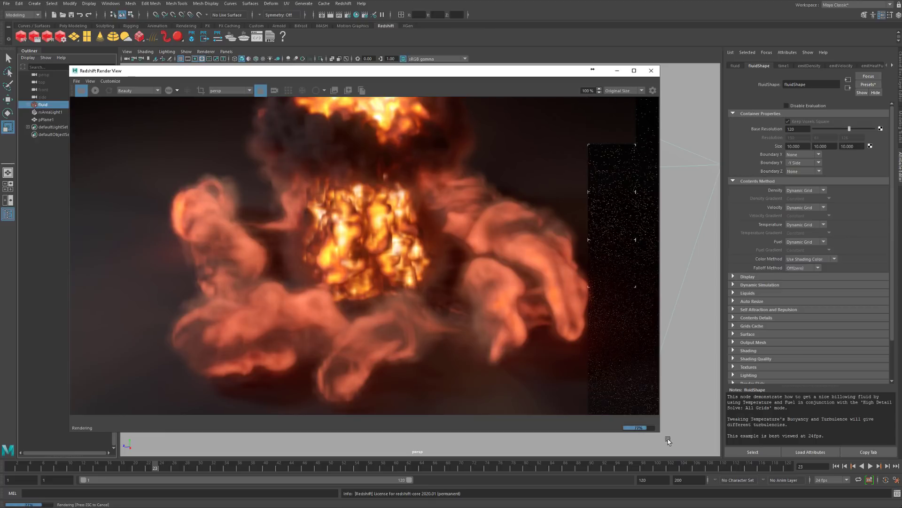
Enlarge the render view to fit the whole frame, move it upward and show its display settings
{"action": "left_click_drag", "start_coordinate": [660, 432], "coordinate": [881, 498]}
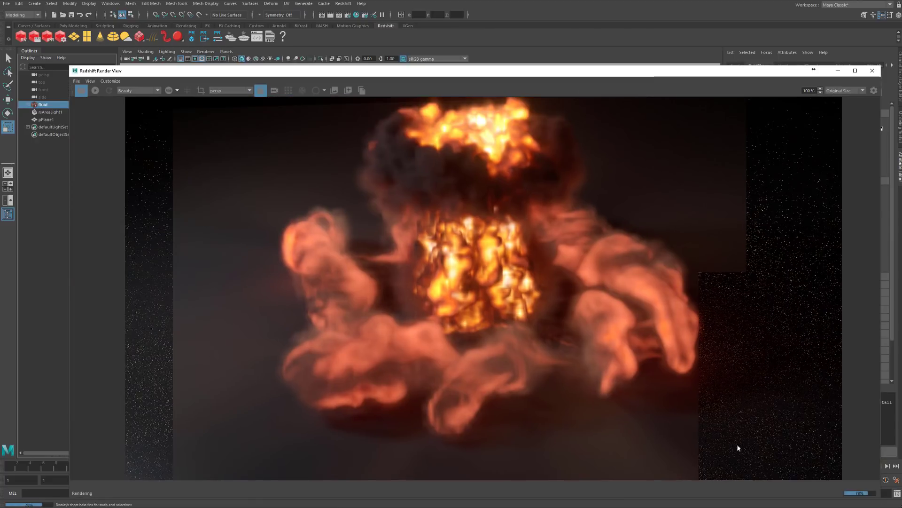
{"action": "left_click_drag", "start_coordinate": [70, 67], "coordinate": [68, 14]}
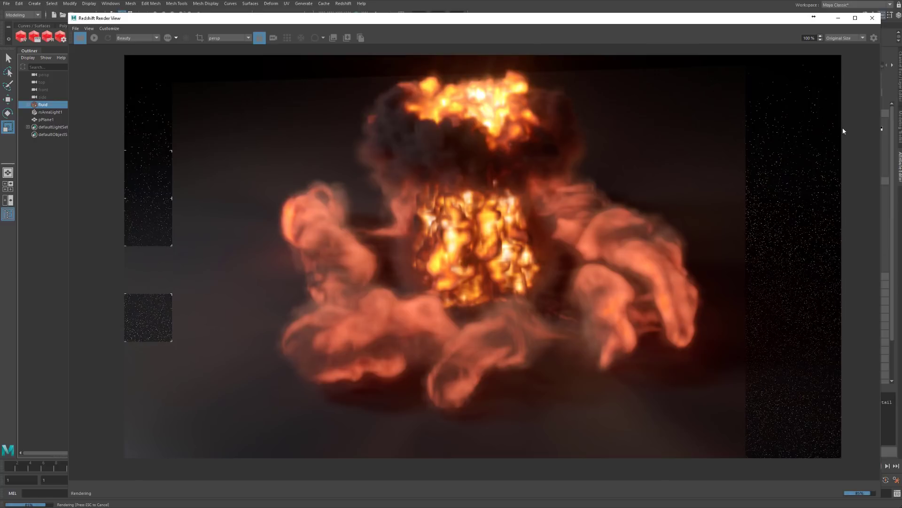
{"action": "left_click", "coordinate": [874, 37]}
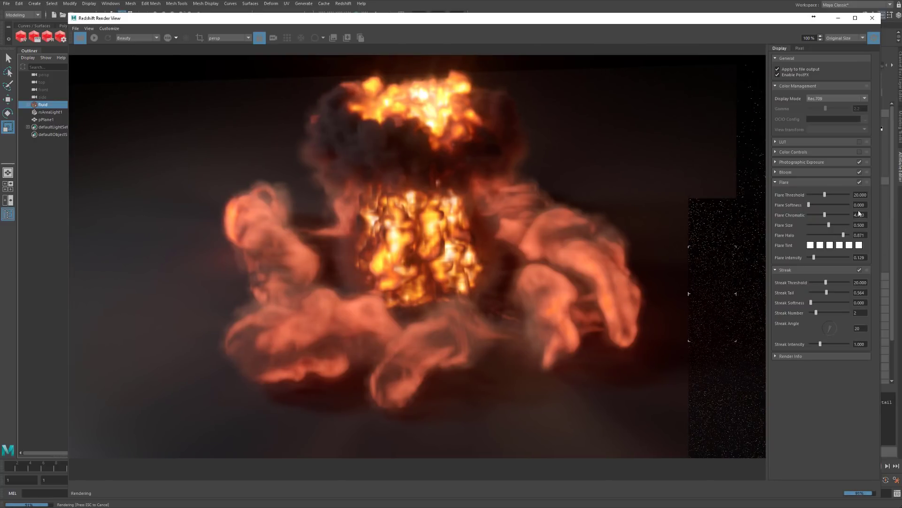
Set the Streak Threshold to 12.273, the Streak Intensity to 3.455 and the Bloom Intensity to 3.119
{"action": "left_click", "coordinate": [860, 182]}
{"action": "left_click", "coordinate": [860, 182]}
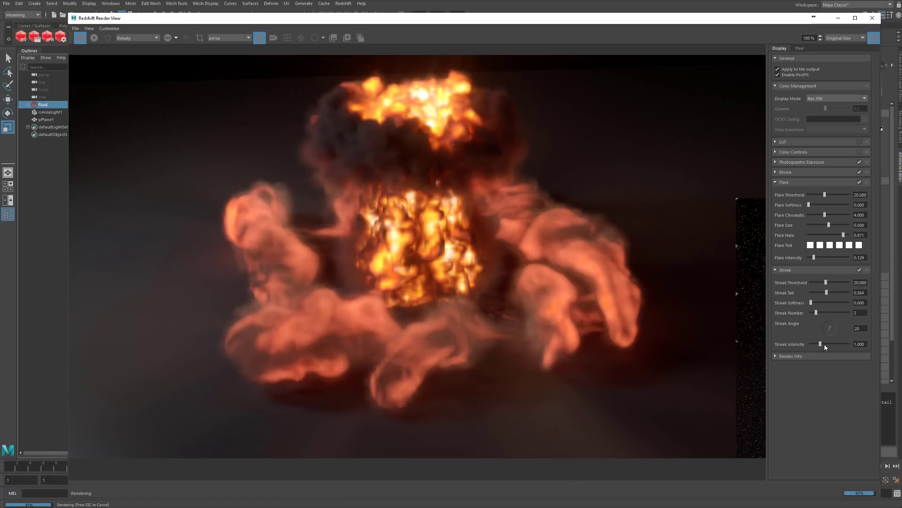
{"action": "mouse_move", "coordinate": [825, 345]}
{"action": "left_mouse_down"}
{"action": "mouse_move", "coordinate": [856, 345]}
{"action": "mouse_move", "coordinate": [846, 347]}
{"action": "left_mouse_up"}
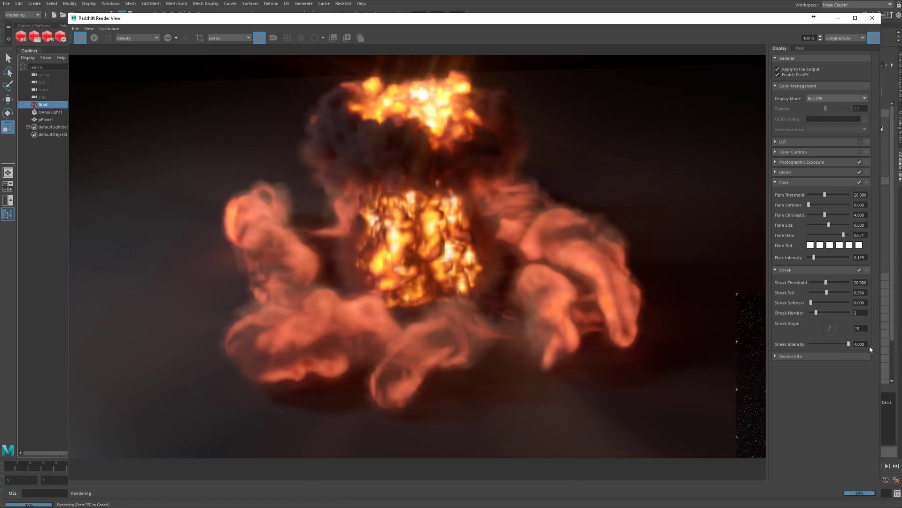
{"action": "left_click_drag", "start_coordinate": [826, 283], "coordinate": [819, 284]}
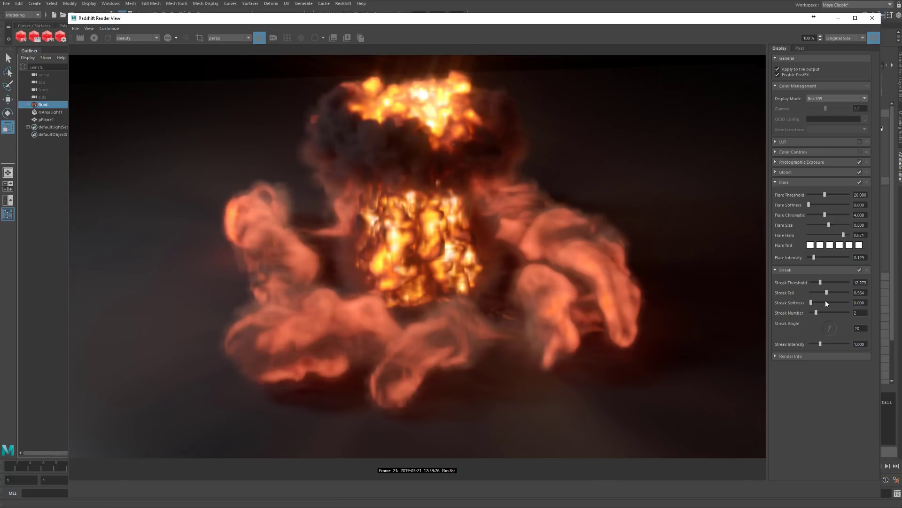
{"action": "left_click", "coordinate": [840, 345]}
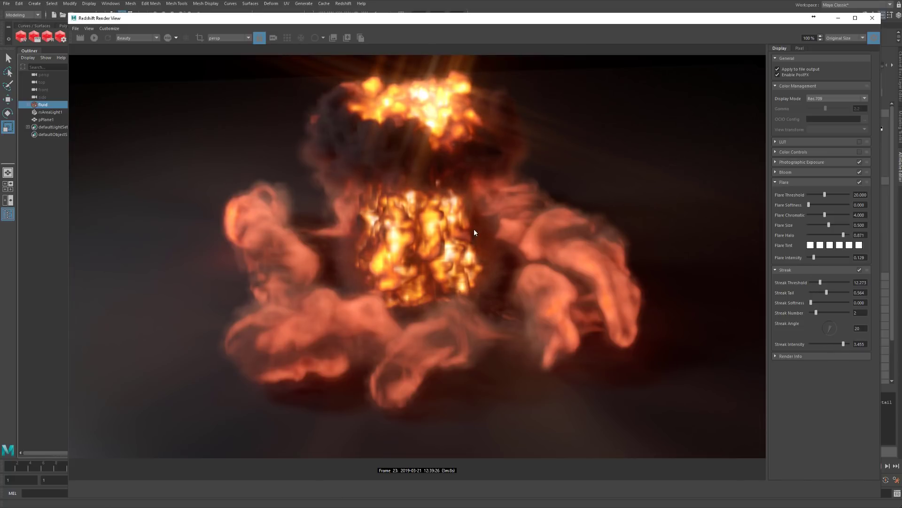
{"action": "left_click", "coordinate": [775, 172]}
{"action": "left_click_drag", "start_coordinate": [832, 219], "coordinate": [834, 219]}
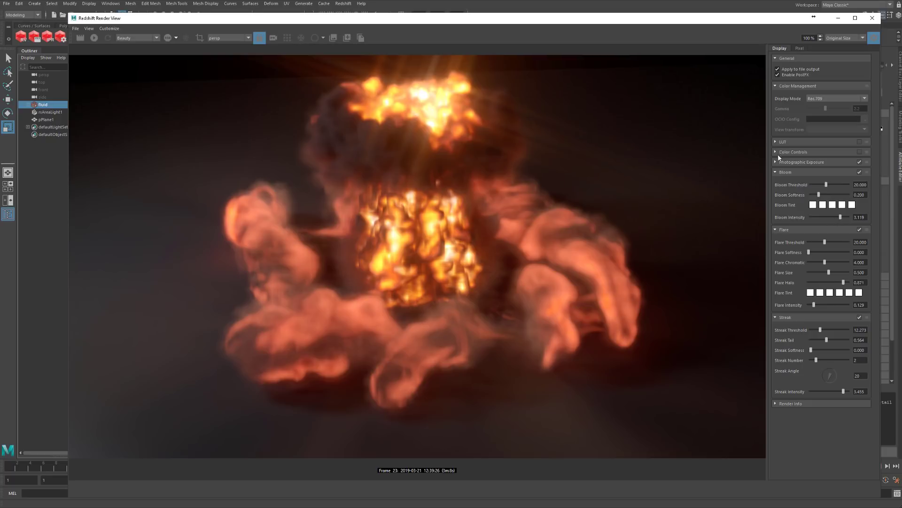
Enable the color controls and set the photographic exposure F-Stop to 8.613, keeping Allow Desaturation on
{"action": "left_click", "coordinate": [859, 152]}
{"action": "left_click", "coordinate": [775, 162]}
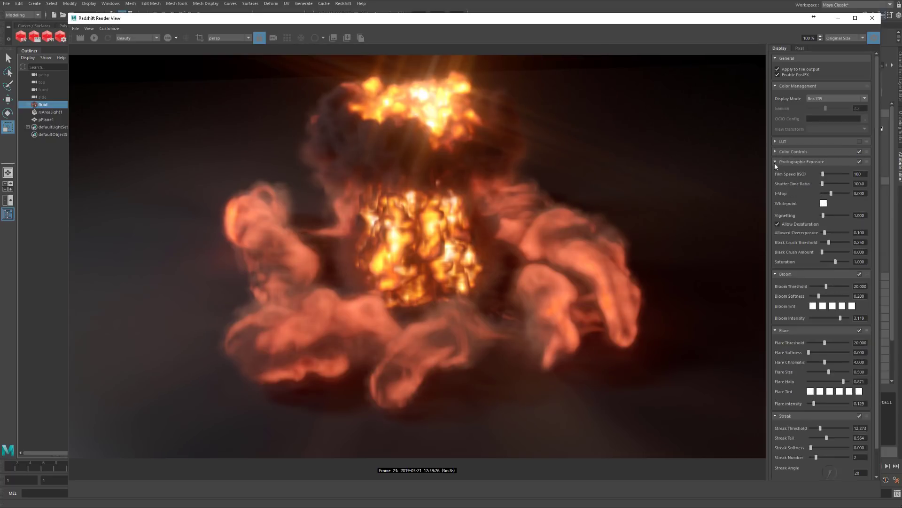
{"action": "left_click", "coordinate": [778, 224]}
{"action": "left_click", "coordinate": [796, 225]}
{"action": "left_click_drag", "start_coordinate": [831, 194], "coordinate": [832, 195]}
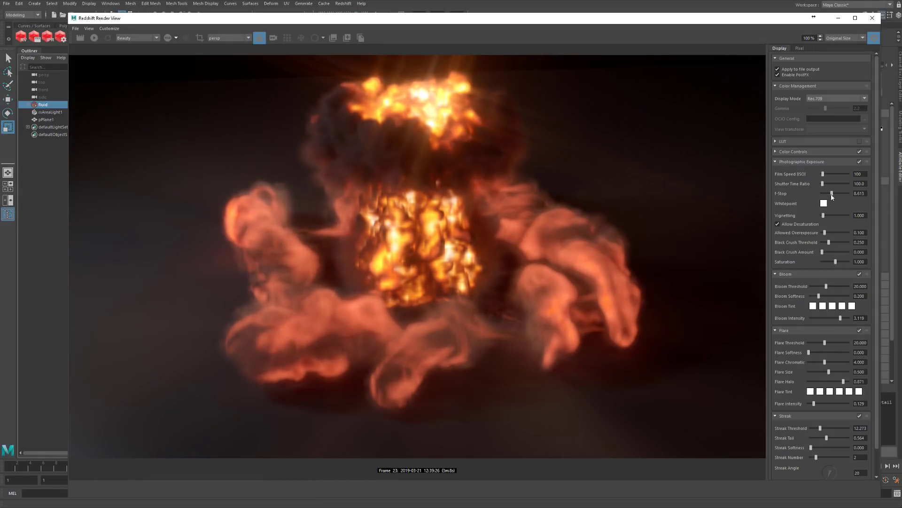
Shape the RGB curve in the color controls by lowering the shadows slightly and raising the highlights slightly
{"action": "left_click", "coordinate": [776, 152]}
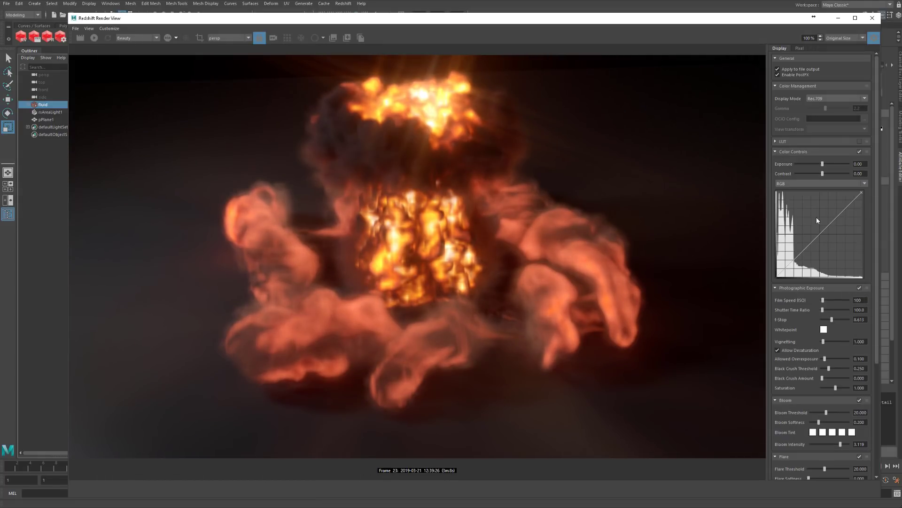
{"action": "left_click_drag", "start_coordinate": [793, 262], "coordinate": [790, 268]}
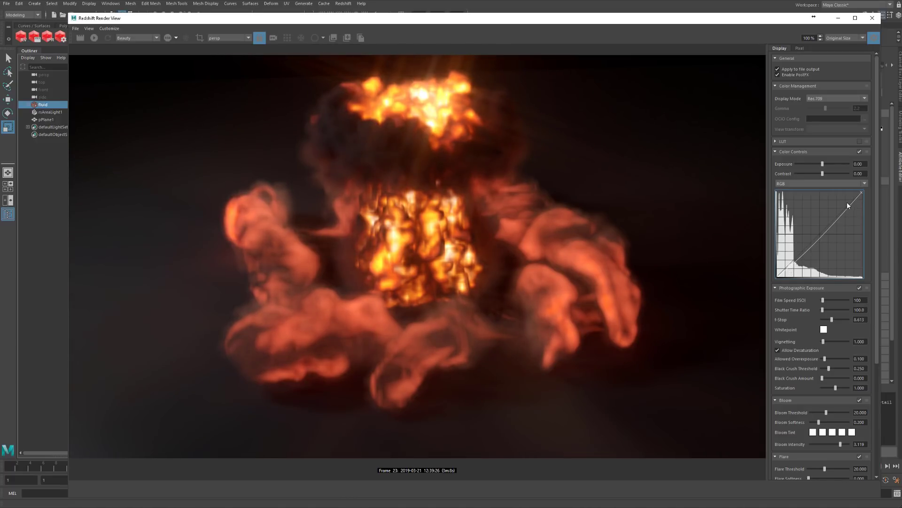
{"action": "left_click_drag", "start_coordinate": [847, 206], "coordinate": [849, 203]}
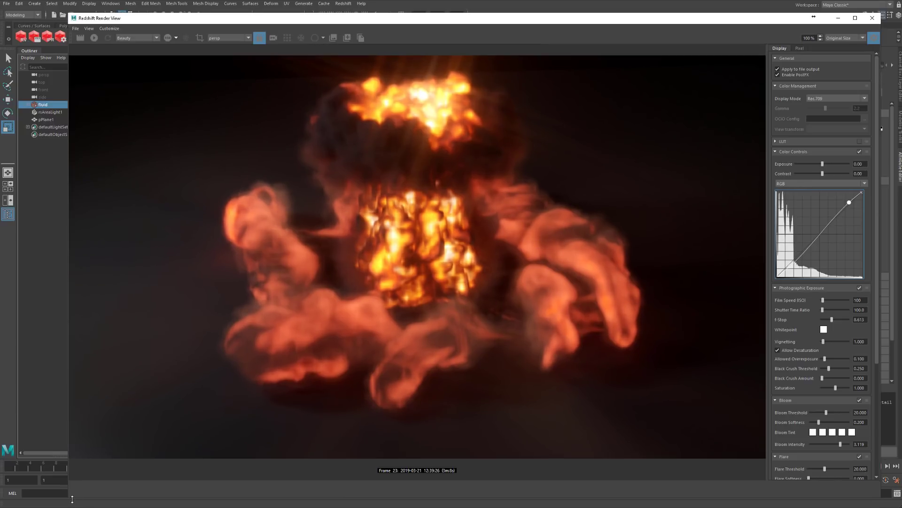
Resize and reposition the render view above the timeline and frame the full explosion image at 80%
{"action": "left_click_drag", "start_coordinate": [72, 499], "coordinate": [317, 357]}
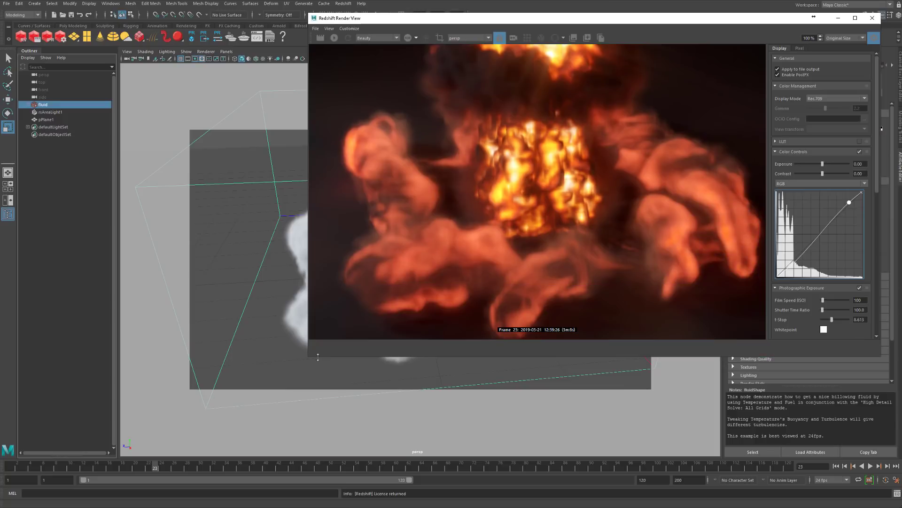
{"action": "left_click_drag", "start_coordinate": [504, 18], "coordinate": [273, 56]}
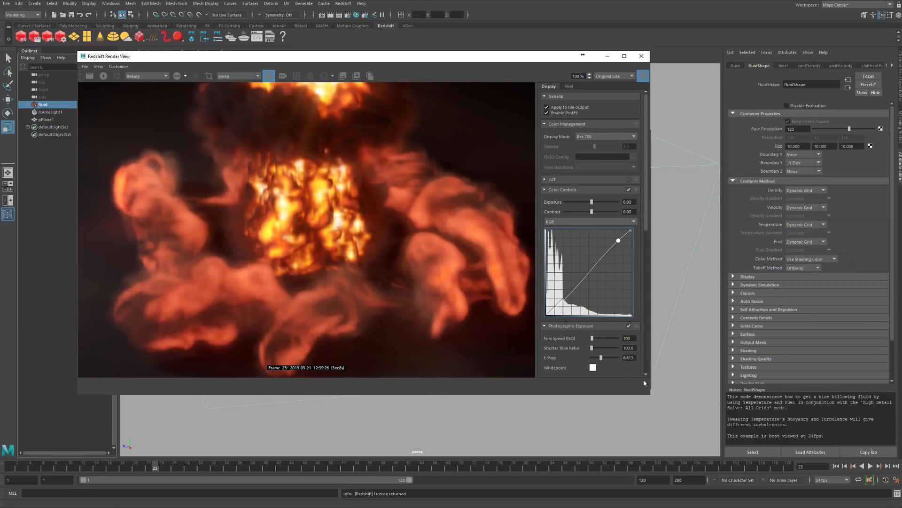
{"action": "left_click_drag", "start_coordinate": [650, 396], "coordinate": [807, 438]}
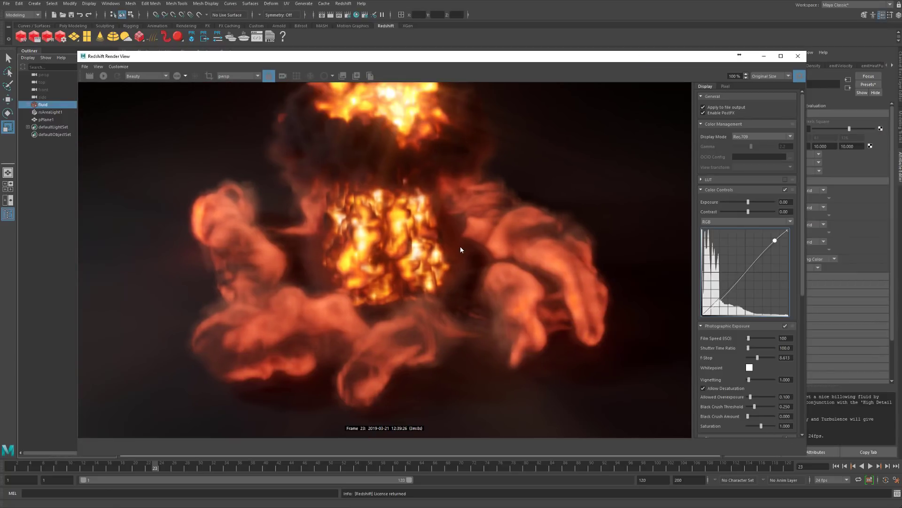
{"action": "scroll", "coordinate": [461, 247], "scroll_direction": "down", "scroll_amount": 3}
{"action": "scroll", "coordinate": [497, 258], "scroll_direction": "up", "scroll_amount": 1}
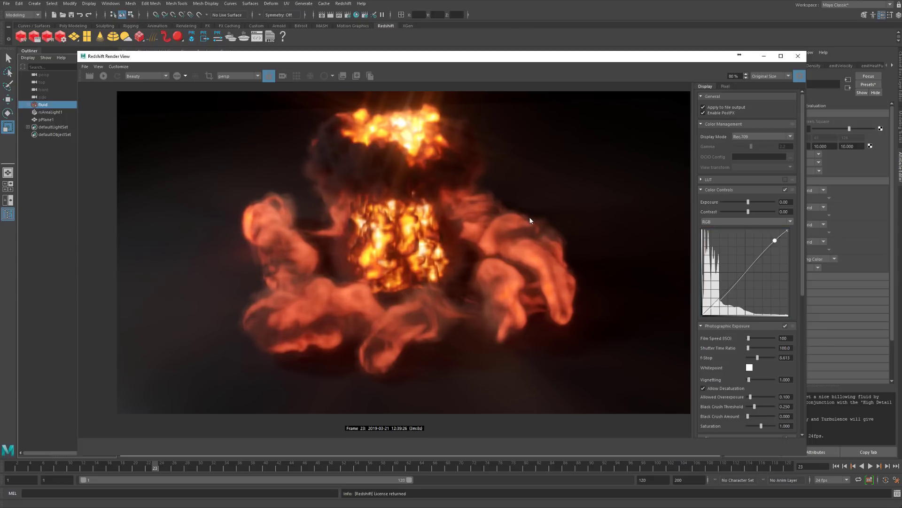
{"action": "left_click_drag", "start_coordinate": [529, 216], "coordinate": [507, 221]}
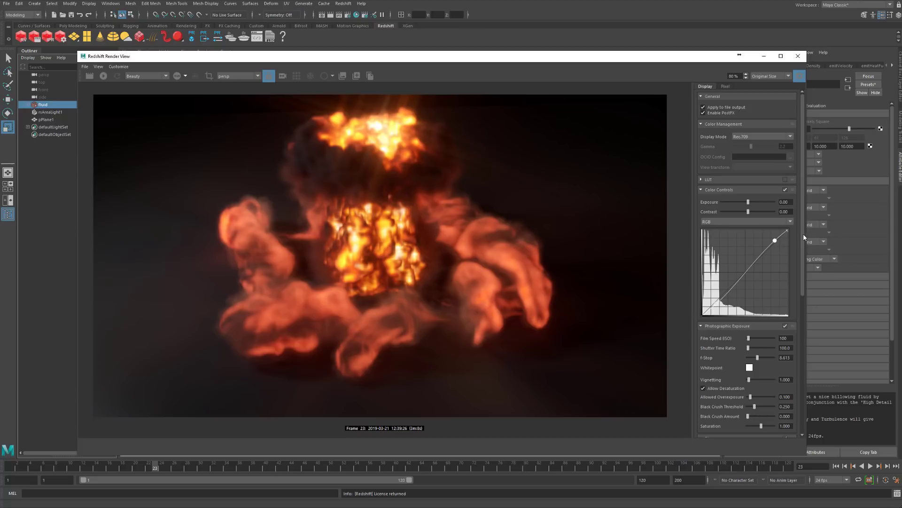
Set the photographic exposure Vignetting to 4.688 and the F-Stop to 6.775
{"action": "mouse_move", "coordinate": [803, 233]}
{"action": "left_mouse_down"}
{"action": "mouse_move", "coordinate": [817, 390]}
{"action": "mouse_move", "coordinate": [811, 207]}
{"action": "mouse_move", "coordinate": [830, 402]}
{"action": "left_mouse_up"}
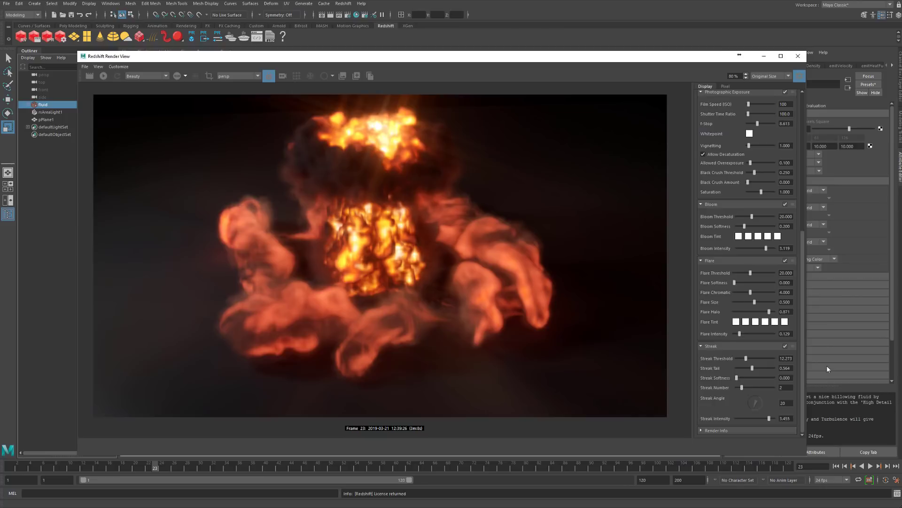
{"action": "left_click_drag", "start_coordinate": [827, 365], "coordinate": [791, 288]}
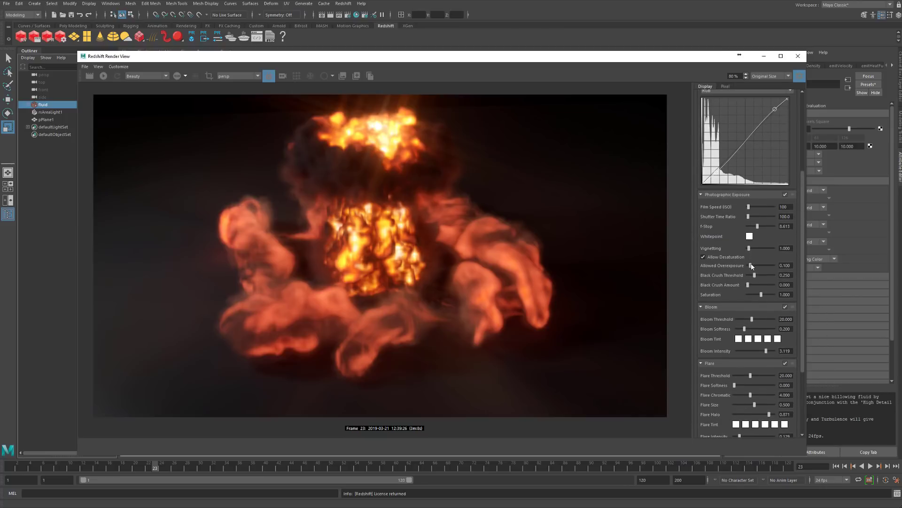
{"action": "left_click_drag", "start_coordinate": [749, 248], "coordinate": [753, 249]}
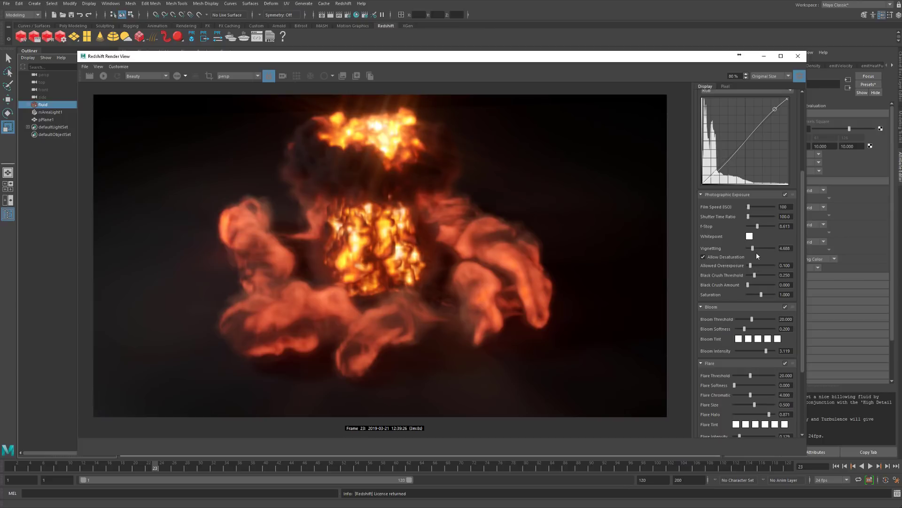
{"action": "left_click_drag", "start_coordinate": [757, 226], "coordinate": [756, 232]}
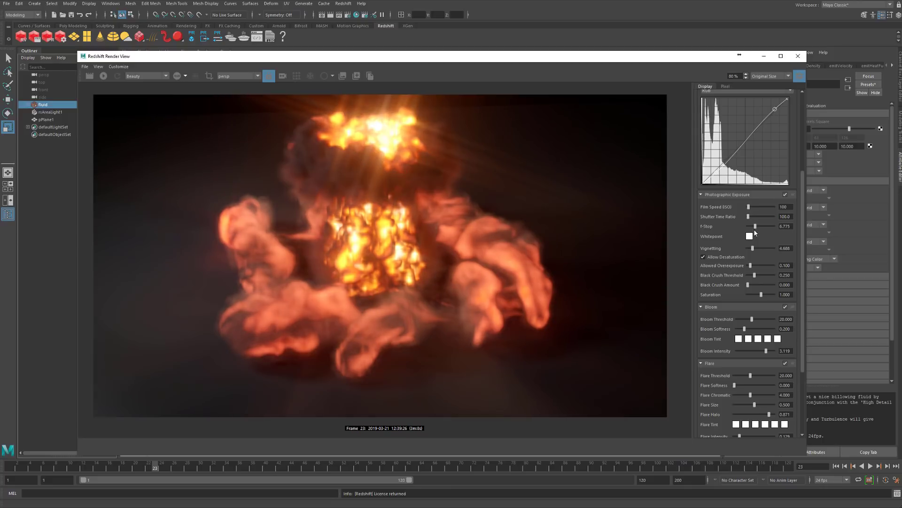